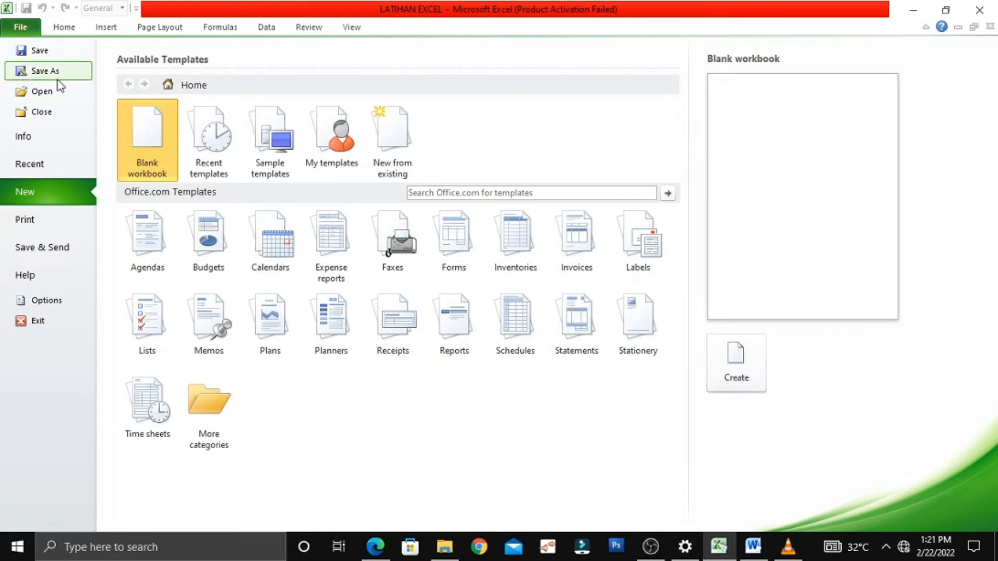
# Step: Create a blank workbook and paste the copied NO, NIS and NAMA student list at A4, matching the destination formatting
pyautogui.click(740, 381)
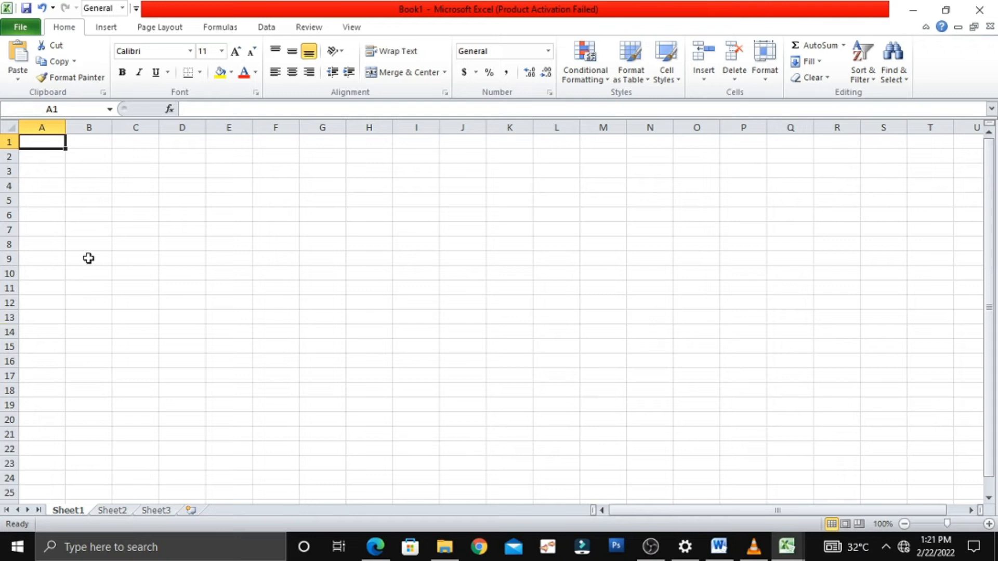
pyautogui.rightClick(47, 183)
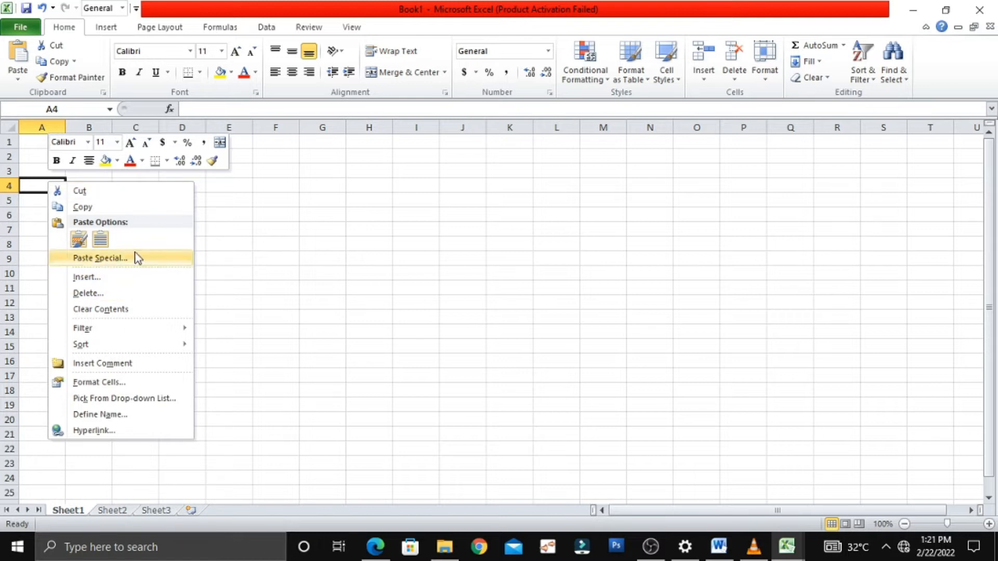
pyautogui.click(81, 245)
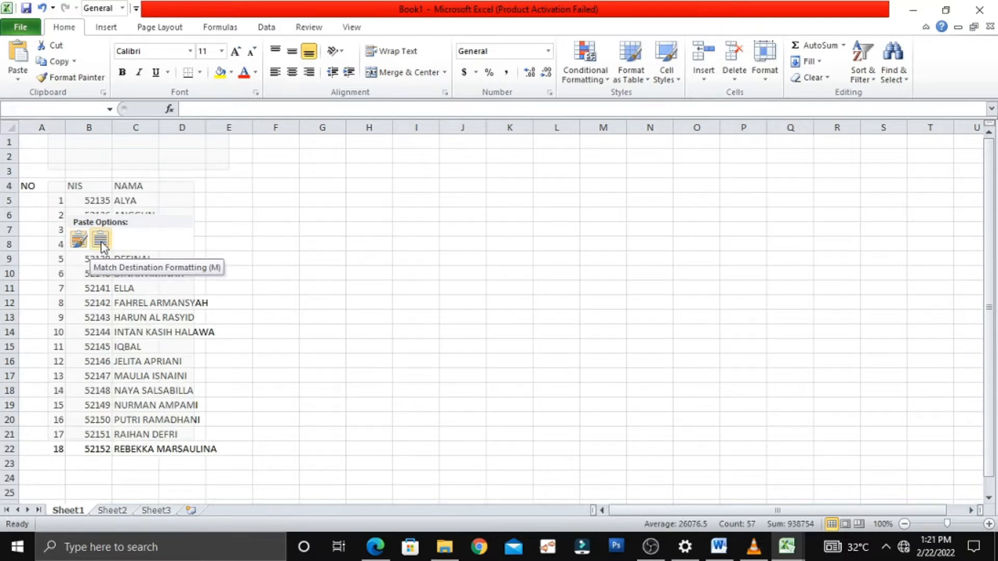
pyautogui.click(101, 240)
pyautogui.click(379, 372)
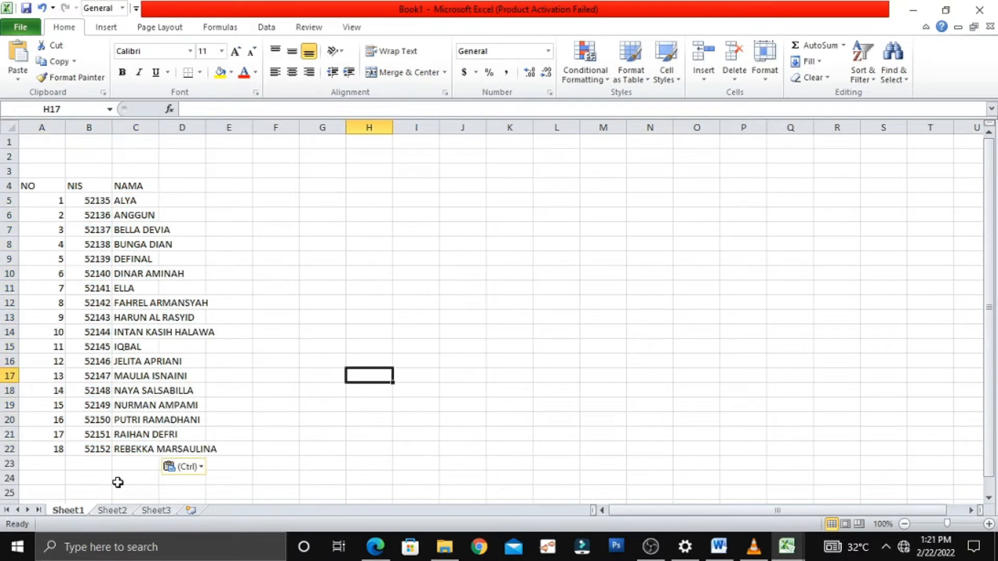
pyautogui.click(280, 229)
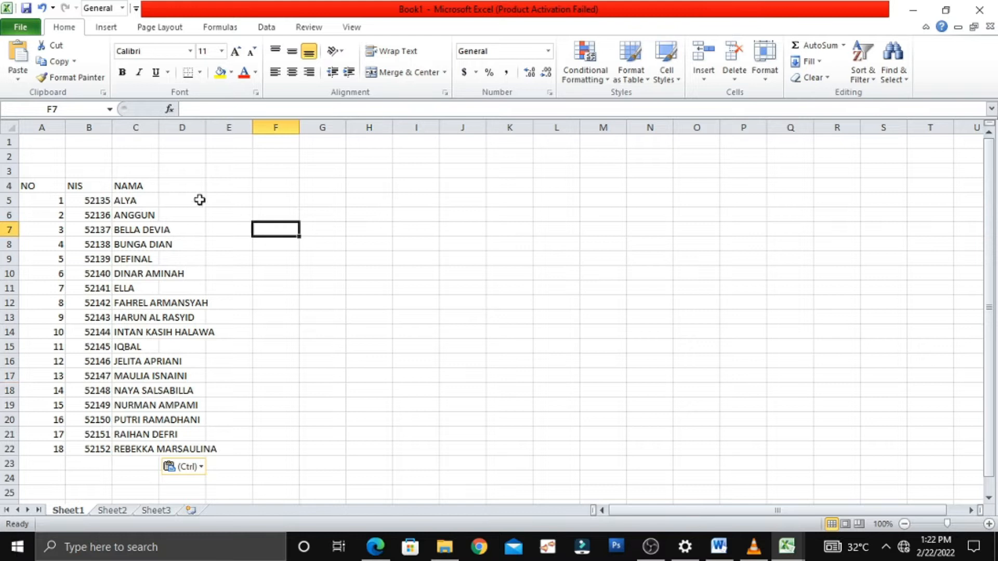
# Step: Enter the heading NILAI in cell D3, above the row of column headings
pyautogui.click(184, 186)
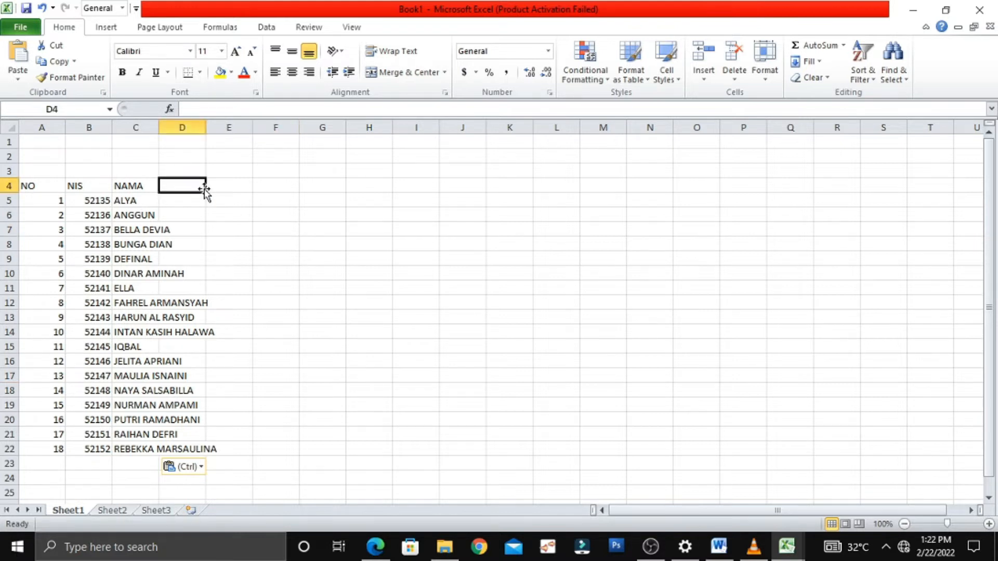
pyautogui.click(194, 173)
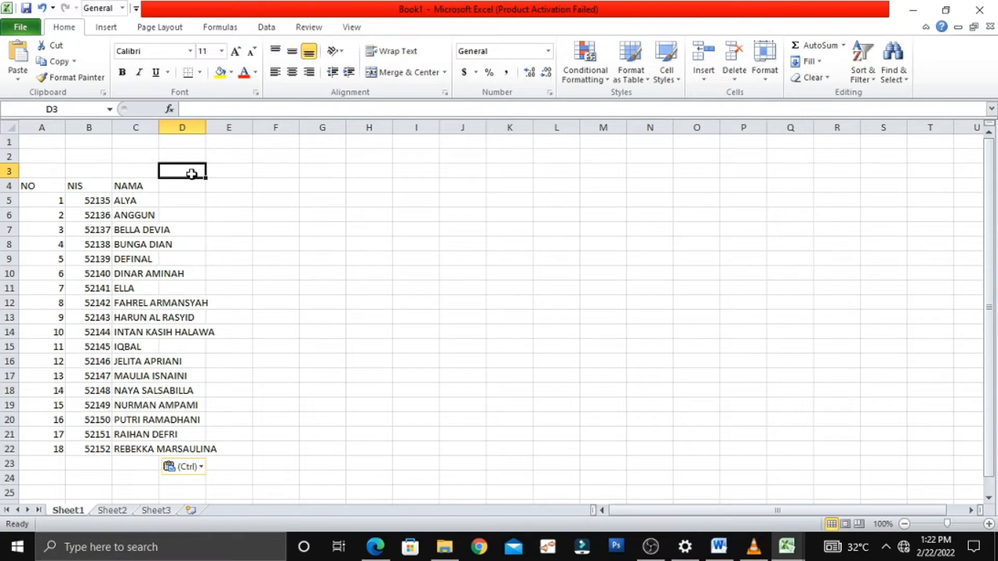
pyautogui.write('NIL')
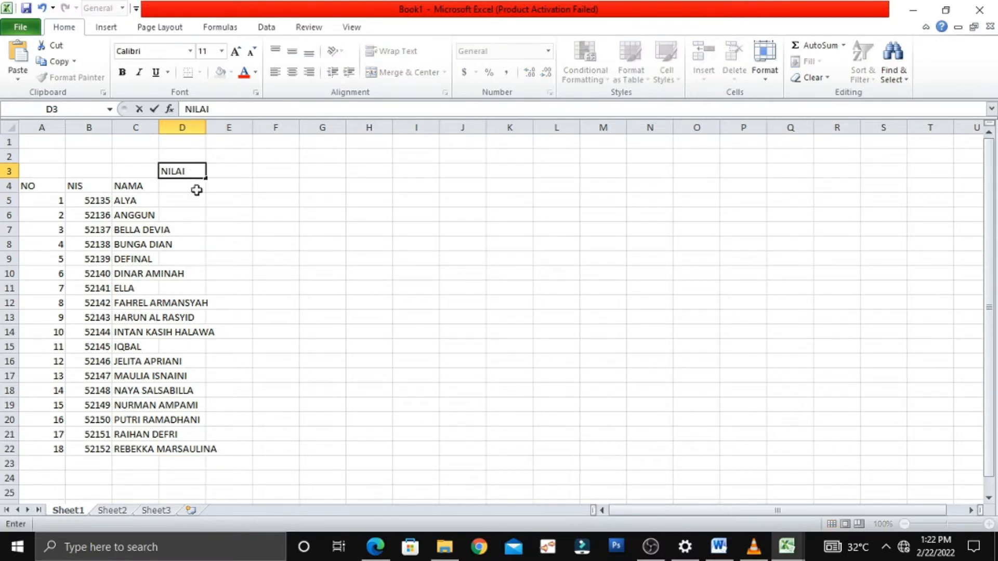
pyautogui.write('AI')
pyautogui.press('Return')
# Step: Number the score columns 1 to 5 in cells D4 through H4
pyautogui.write('1')
pyautogui.press('Tab')
pyautogui.write('2')
pyautogui.press('Tab')
pyautogui.write('3')
pyautogui.press('Tab')
pyautogui.write('4')
pyautogui.press('Down')
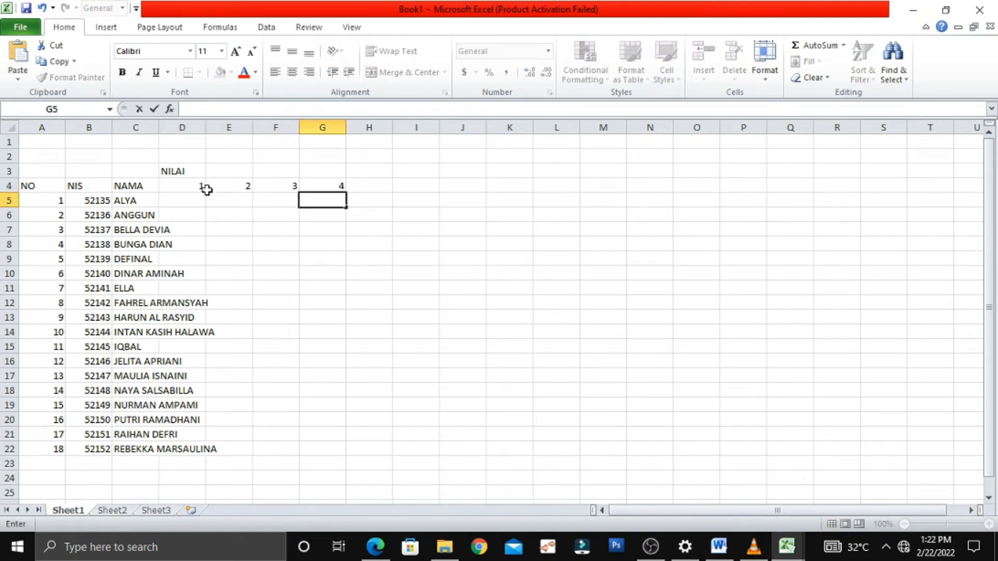
pyautogui.click(369, 185)
pyautogui.write('5')
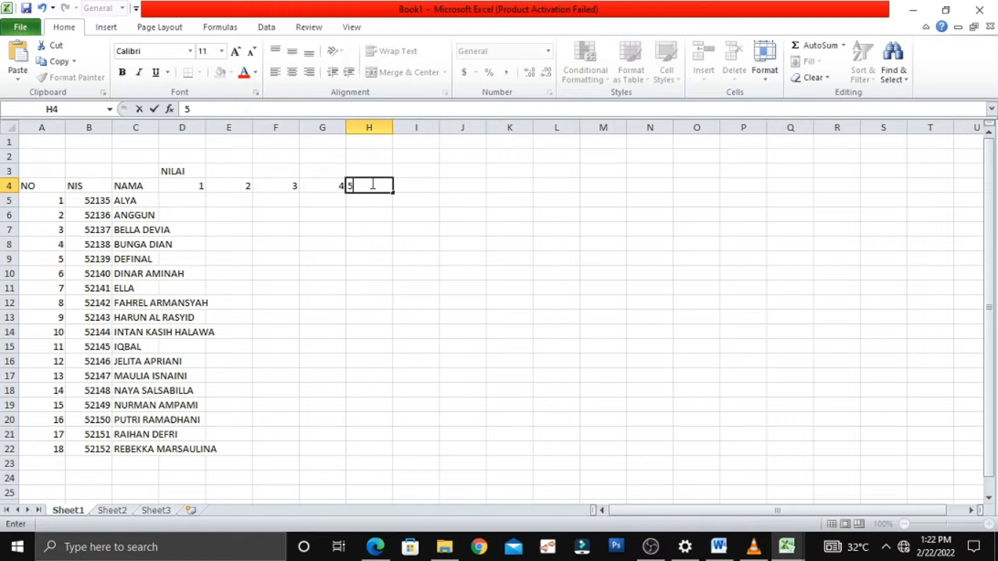
pyautogui.click(408, 218)
# Step: Enter the column headings N.Abs in I4 and KEHADIRAN in J4
pyautogui.click(405, 172)
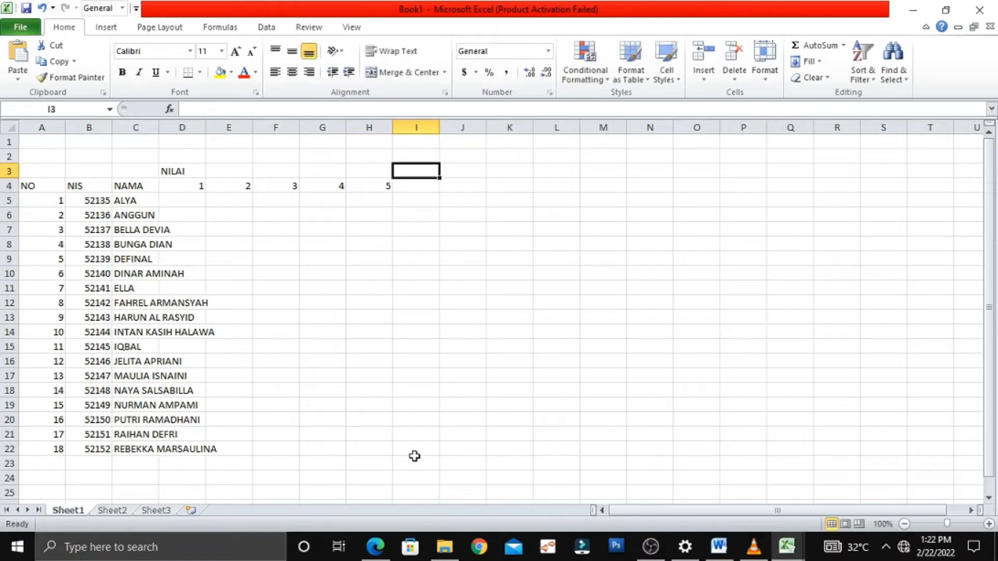
pyautogui.click(376, 547)
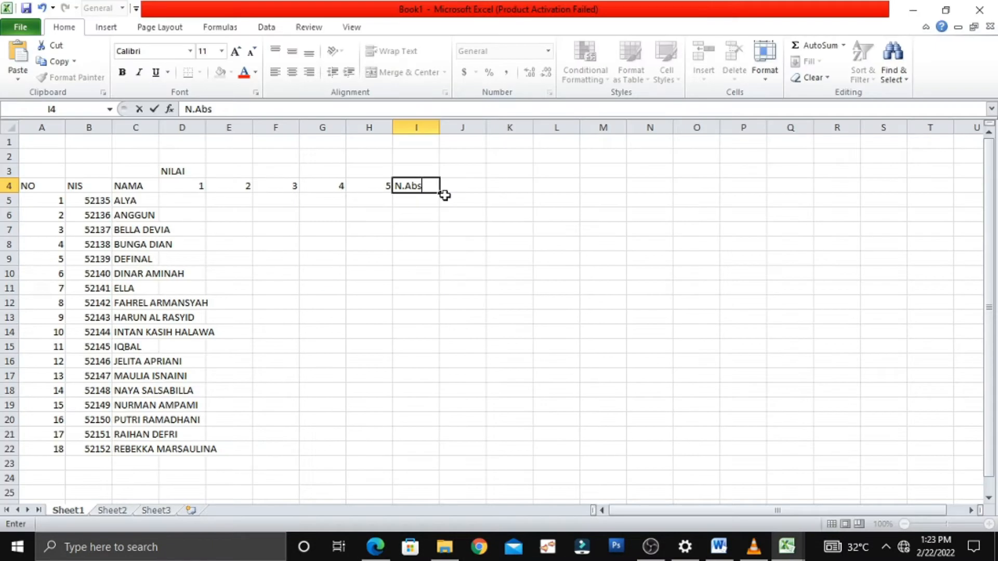
pyautogui.press('Tab')
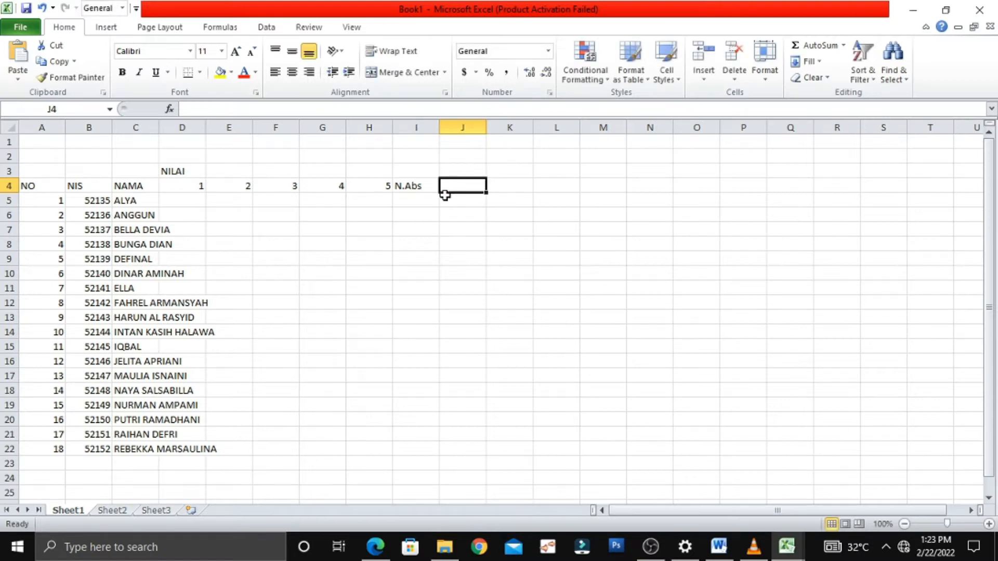
pyautogui.write('k')
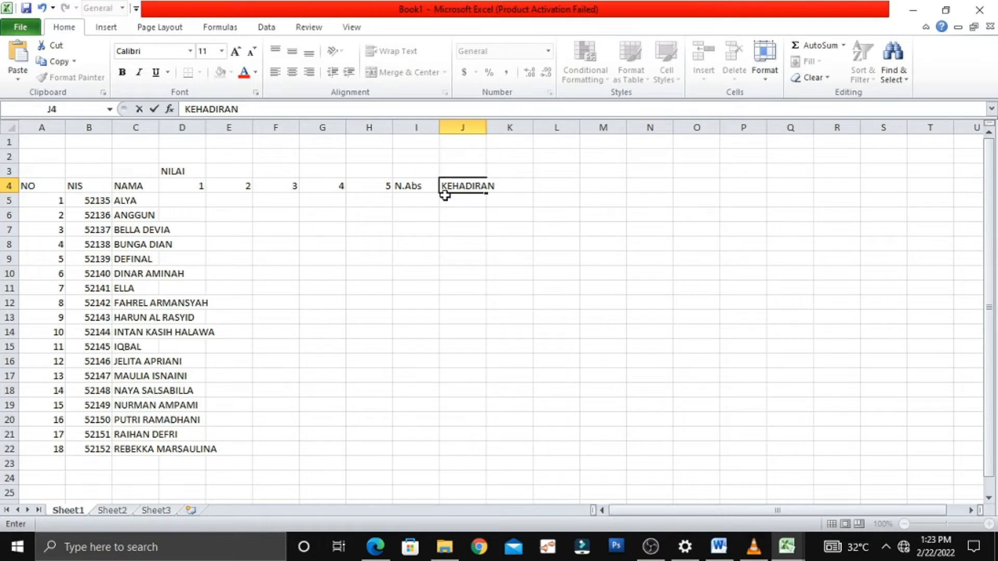
pyautogui.press('Tab')
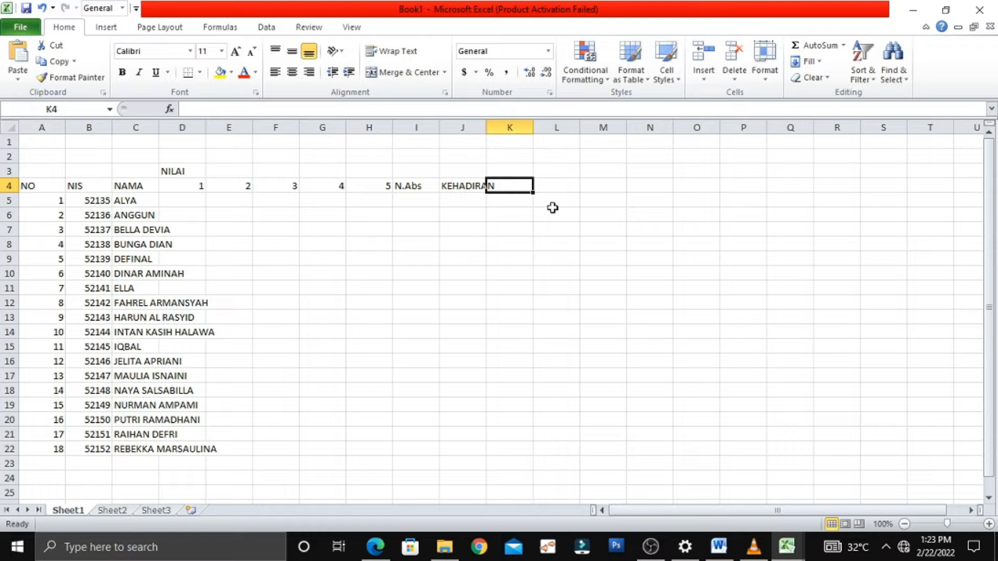
# Step: Enter the heading N.Tgs in K4 and insert the N-Ary Summation symbol (∑) in front of it
pyautogui.write('N.Tgs')
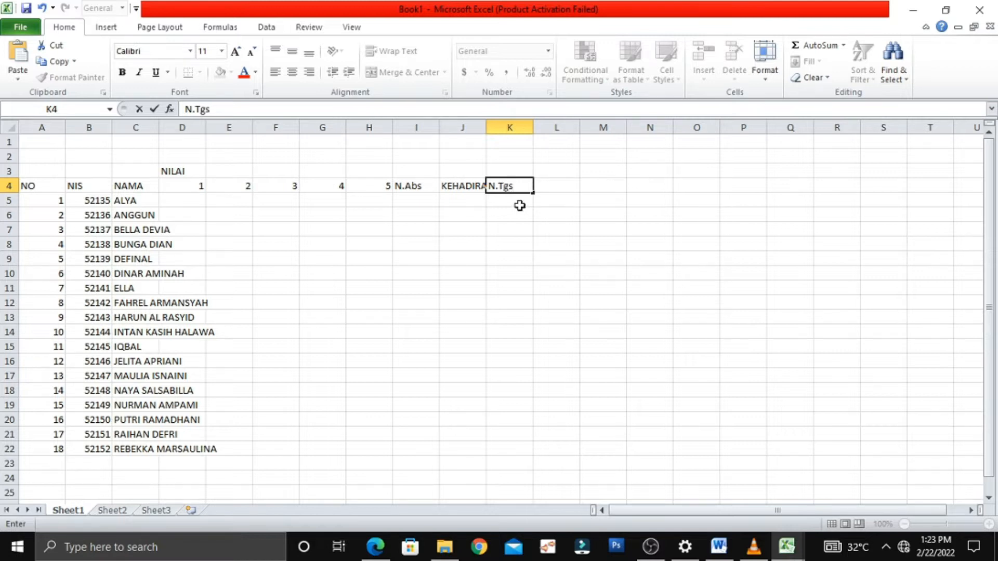
pyautogui.click(489, 185)
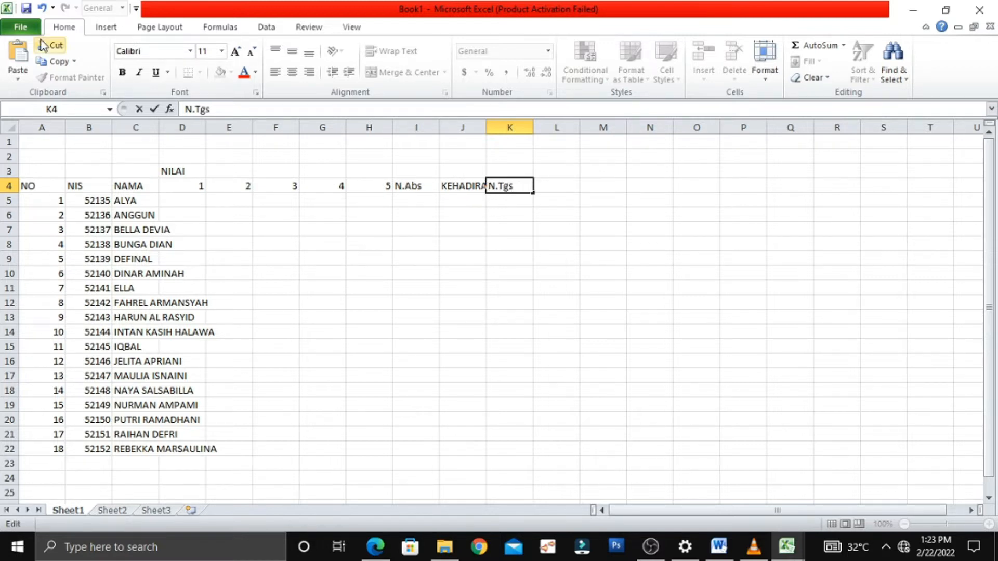
pyautogui.click(107, 27)
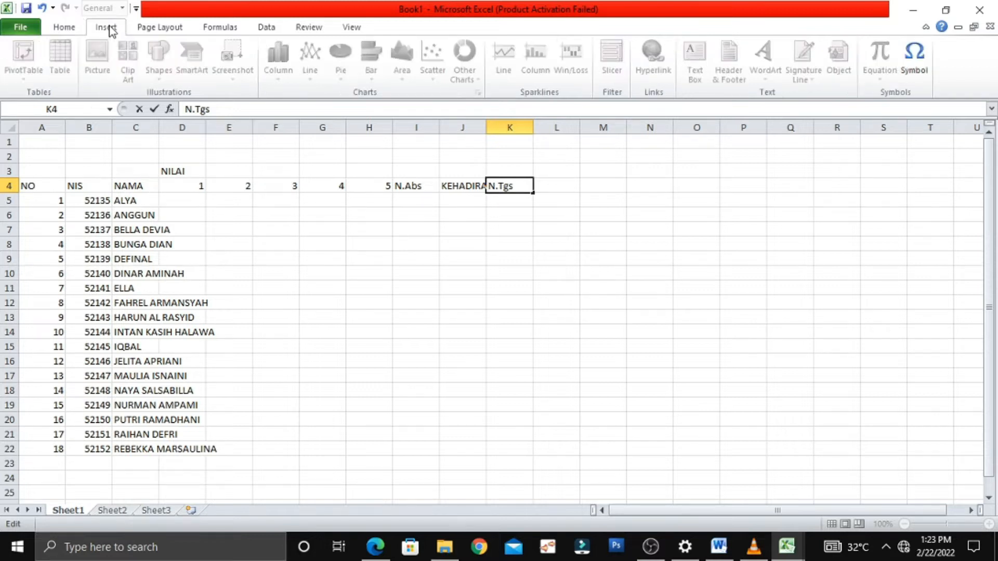
pyautogui.click(915, 70)
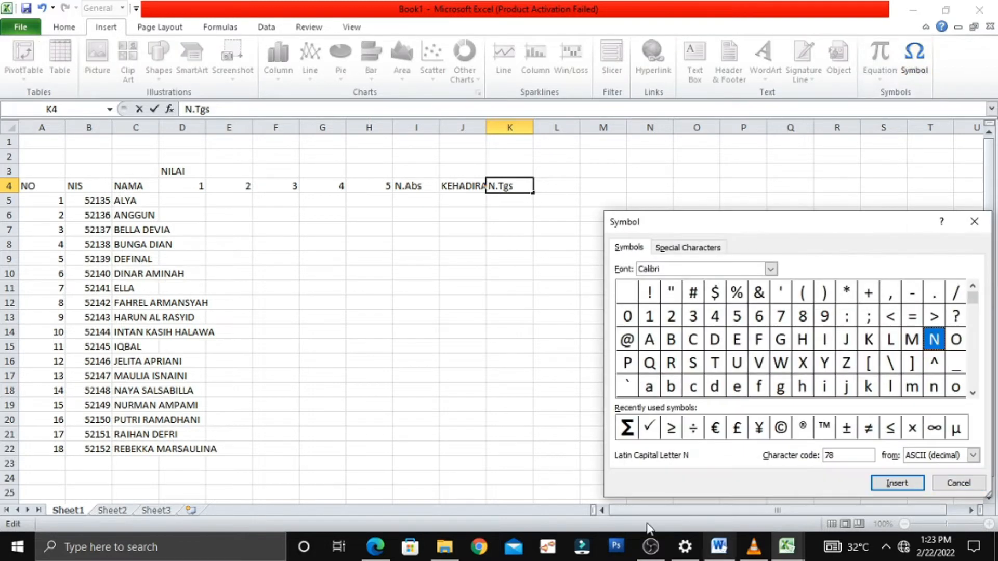
pyautogui.click(628, 429)
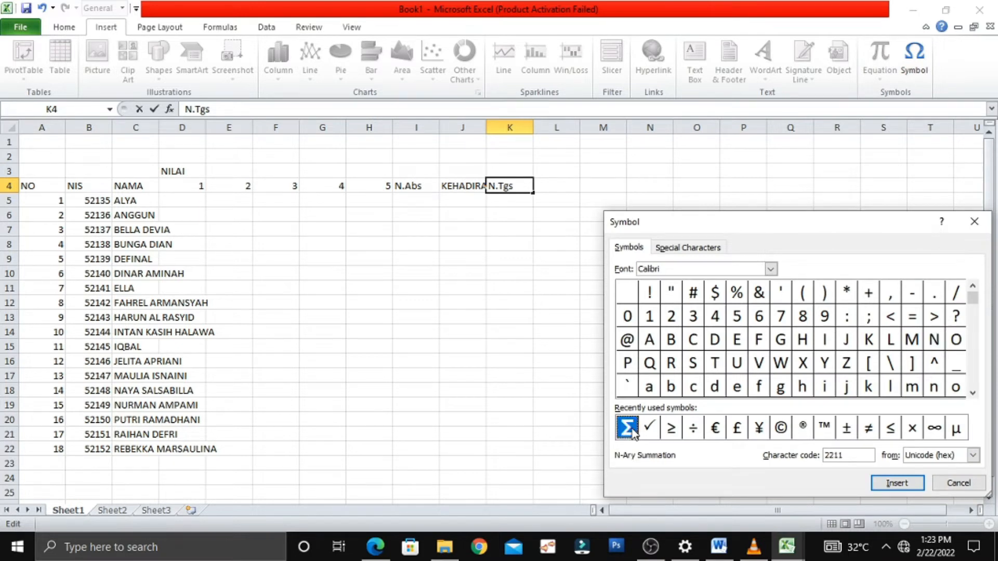
pyautogui.click(897, 483)
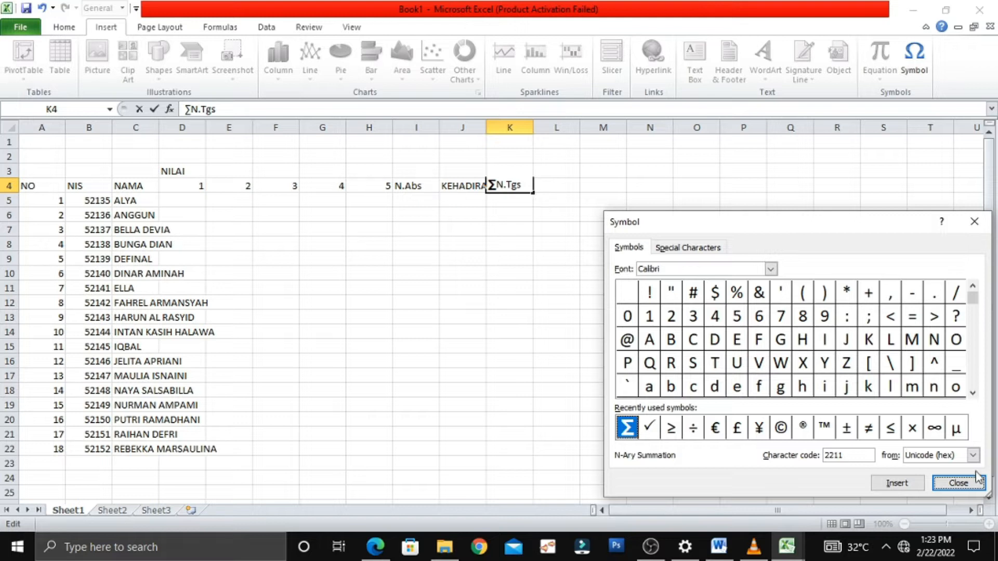
pyautogui.click(977, 482)
# Step: Enter the column headings UTS, UAS, AKHIR and INDEKS in cells L4 through O4
pyautogui.click(564, 188)
pyautogui.write('UTS')
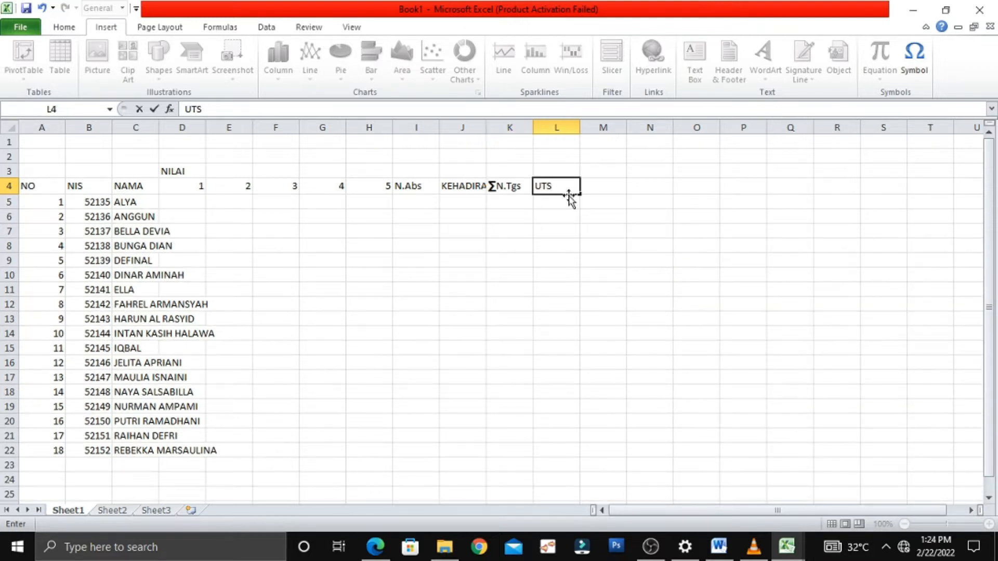
pyautogui.press('Tab')
pyautogui.write('U')
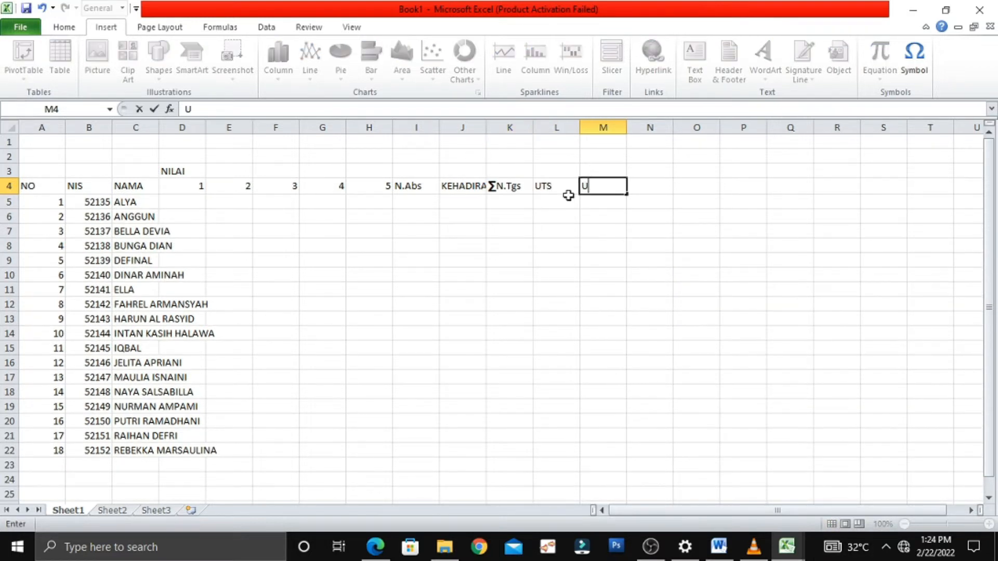
pyautogui.press('Tab')
pyautogui.write('A')
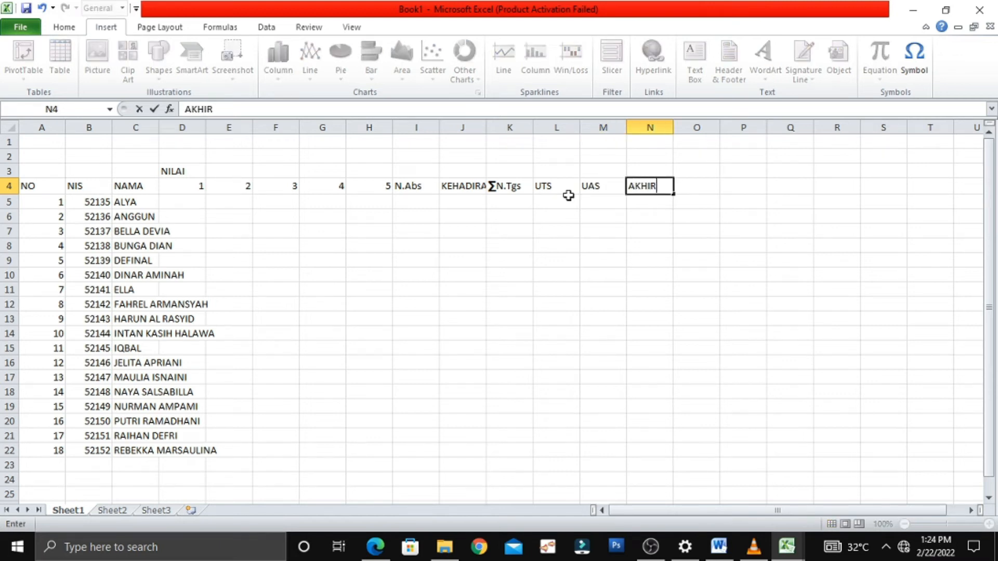
pyautogui.press('Tab')
pyautogui.write('IN')
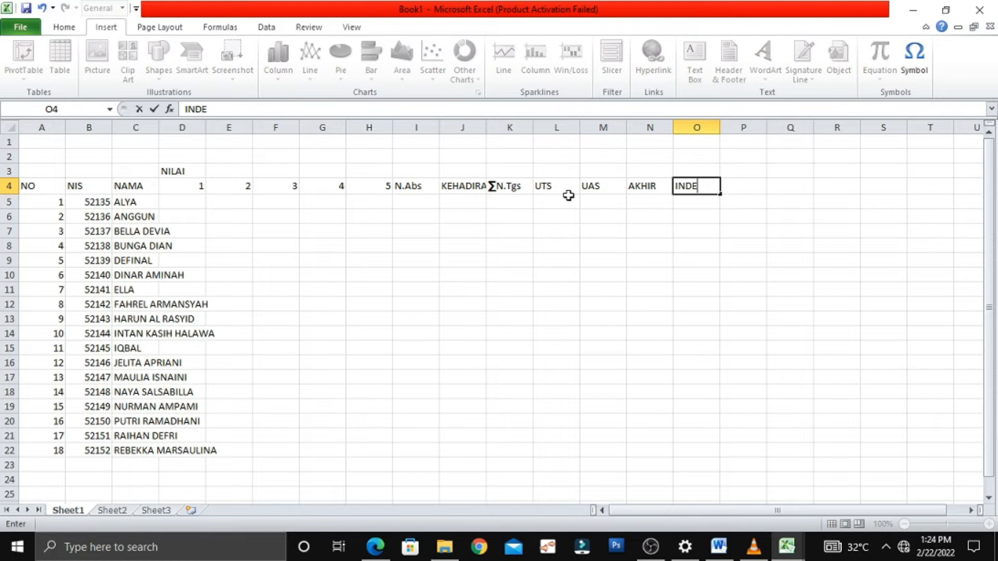
pyautogui.write('DEKS')
pyautogui.click(597, 202)
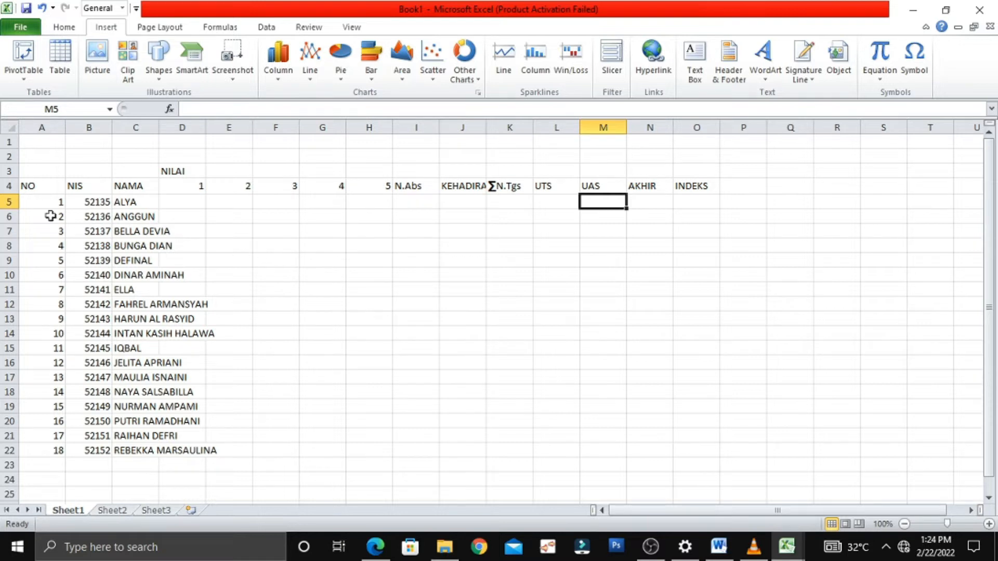
# Step: Apply all borders to the whole table range A3:O22
pyautogui.moveTo(31, 176); pyautogui.dragTo(679, 449)
pyautogui.click(64, 27)
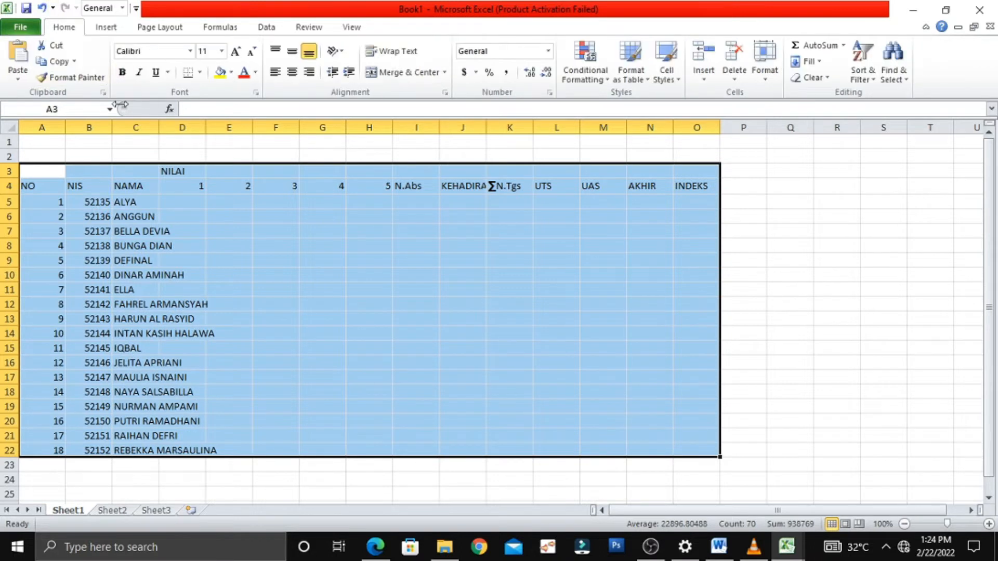
pyautogui.click(200, 72)
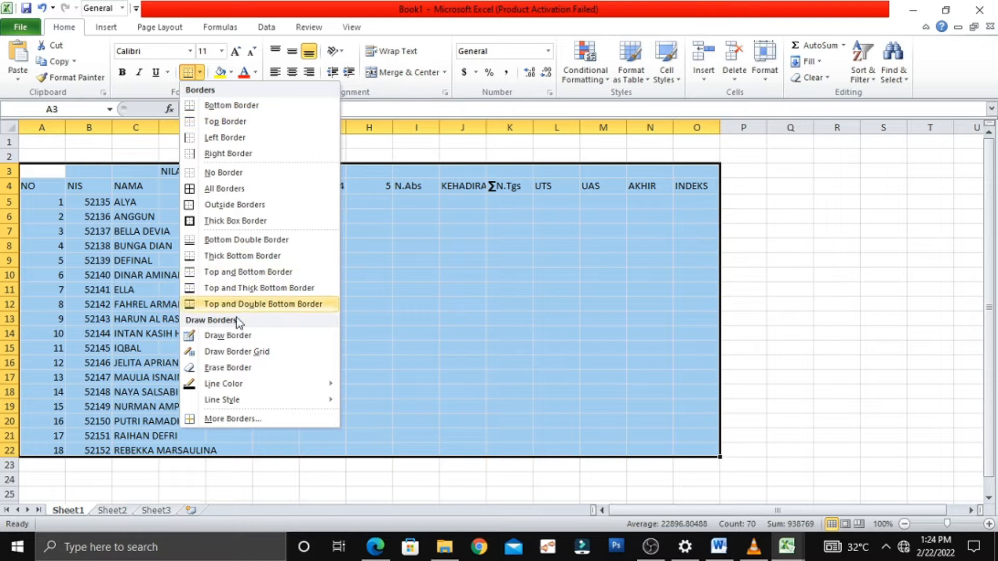
pyautogui.click(227, 192)
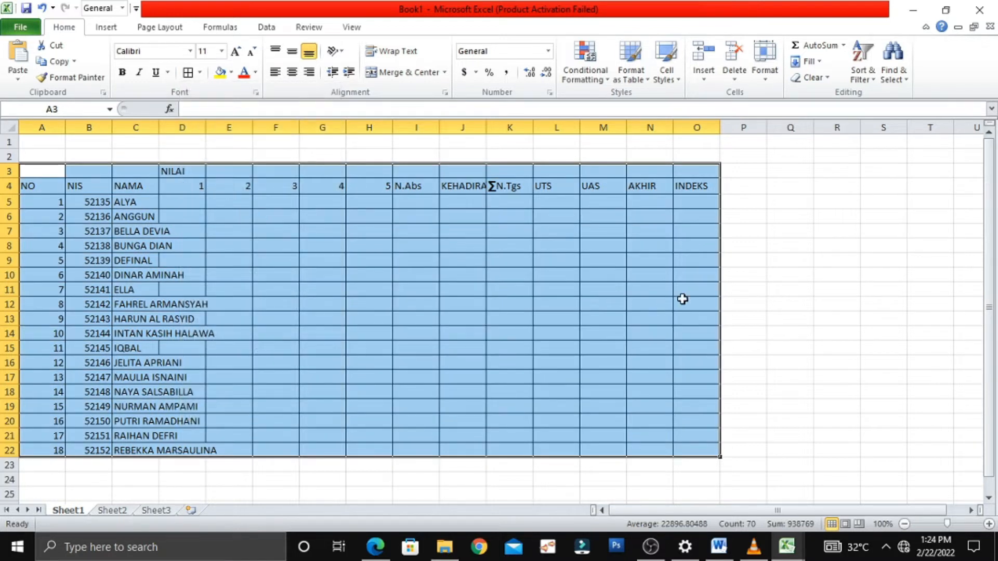
pyautogui.click(799, 311)
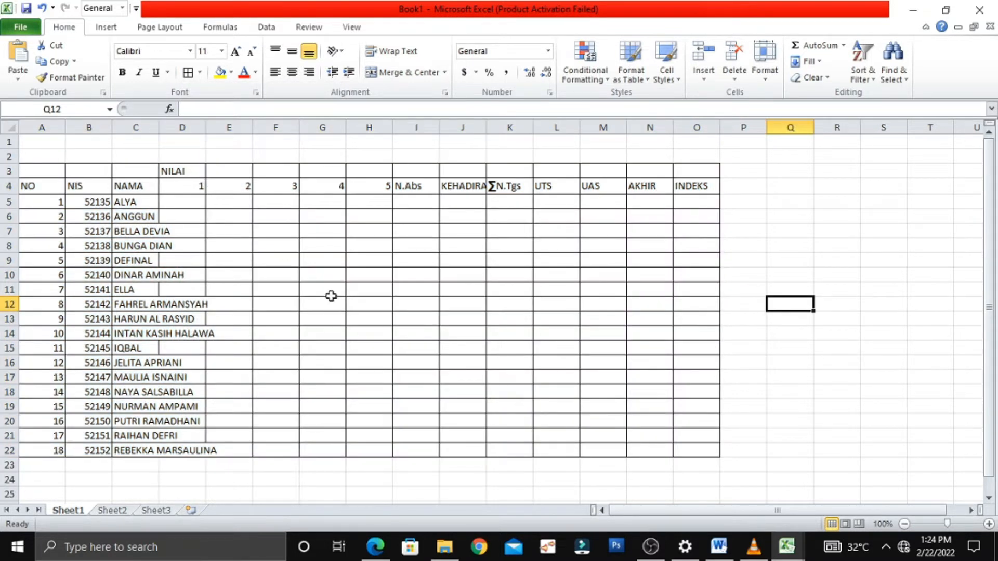
# Step: Merge and center NILAI across D3:O3, and the NO, NIS and NAMA headings each over rows 3 and 4
pyautogui.moveTo(177, 176); pyautogui.dragTo(688, 173)
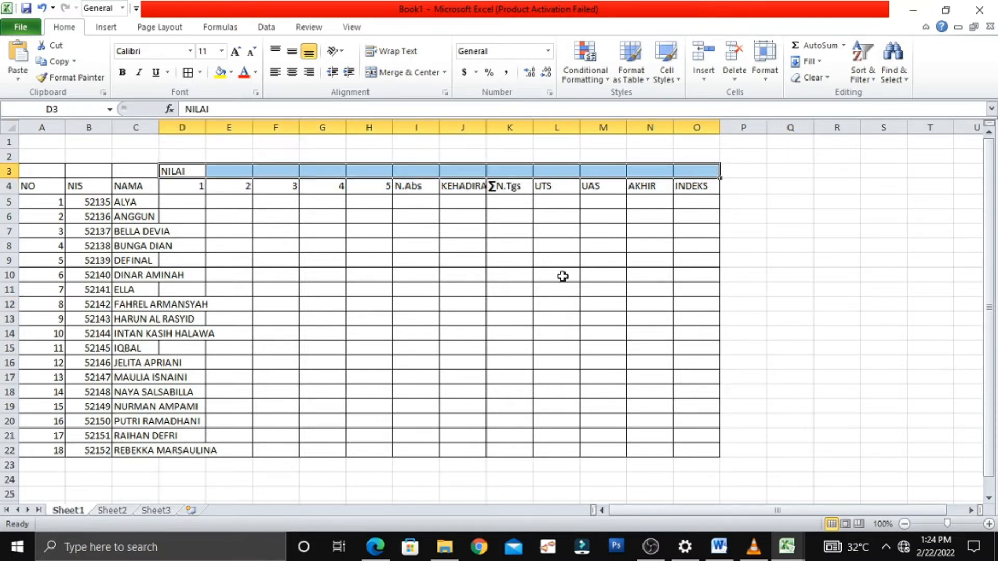
pyautogui.click(405, 73)
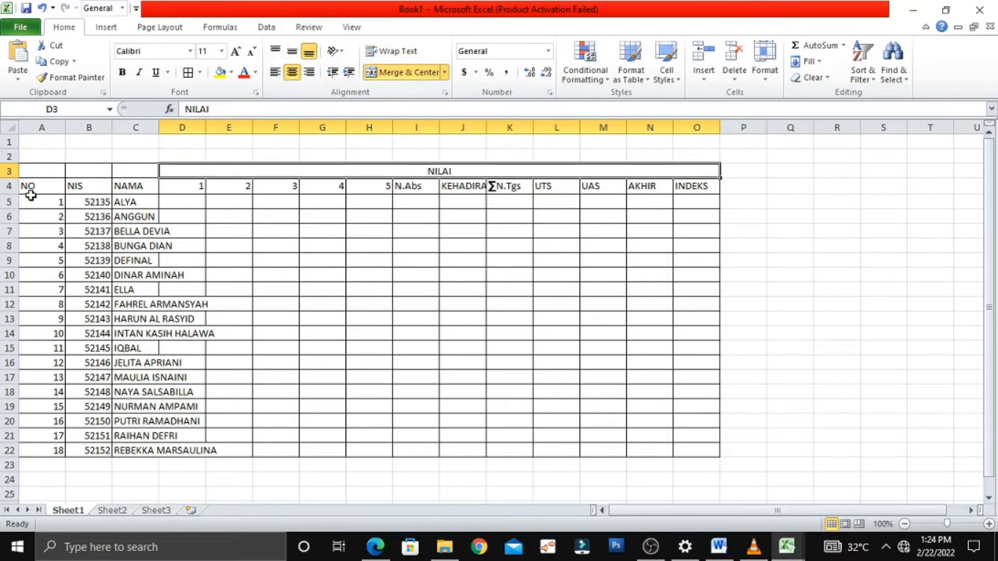
pyautogui.moveTo(32, 172); pyautogui.dragTo(33, 188)
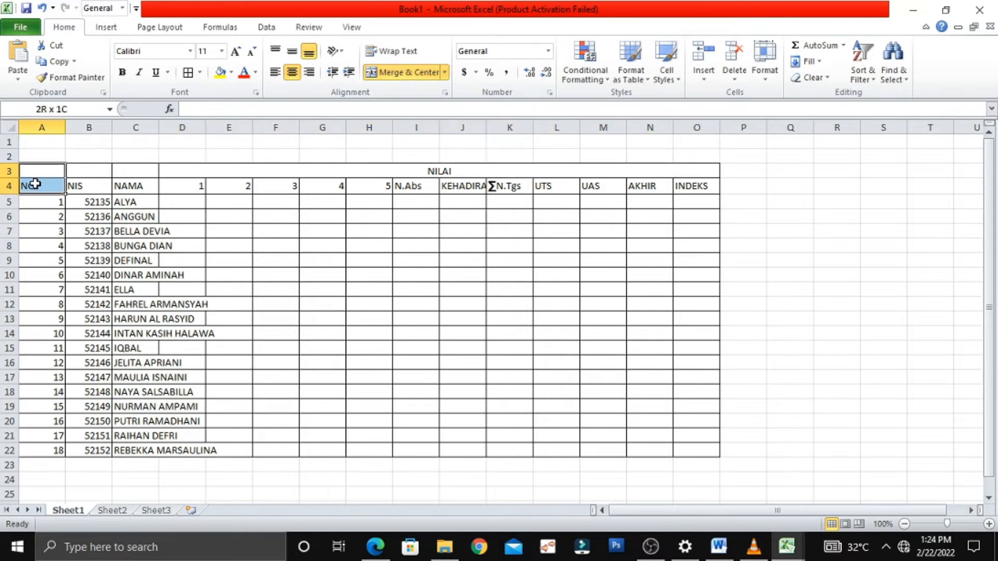
pyautogui.click(395, 74)
pyautogui.moveTo(103, 172); pyautogui.dragTo(134, 181)
pyautogui.click(401, 72)
pyautogui.click(132, 174)
pyautogui.click(412, 73)
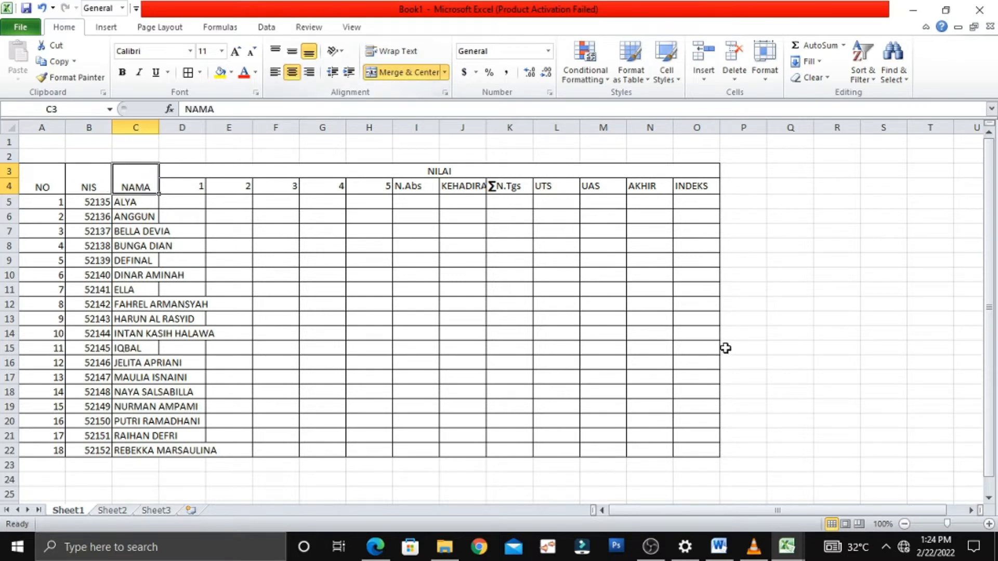
# Step: Center the table headings in A3:O4 both horizontally and vertically
pyautogui.moveTo(875, 314); pyautogui.dragTo(878, 304)
pyautogui.moveTo(54, 191); pyautogui.dragTo(548, 190)
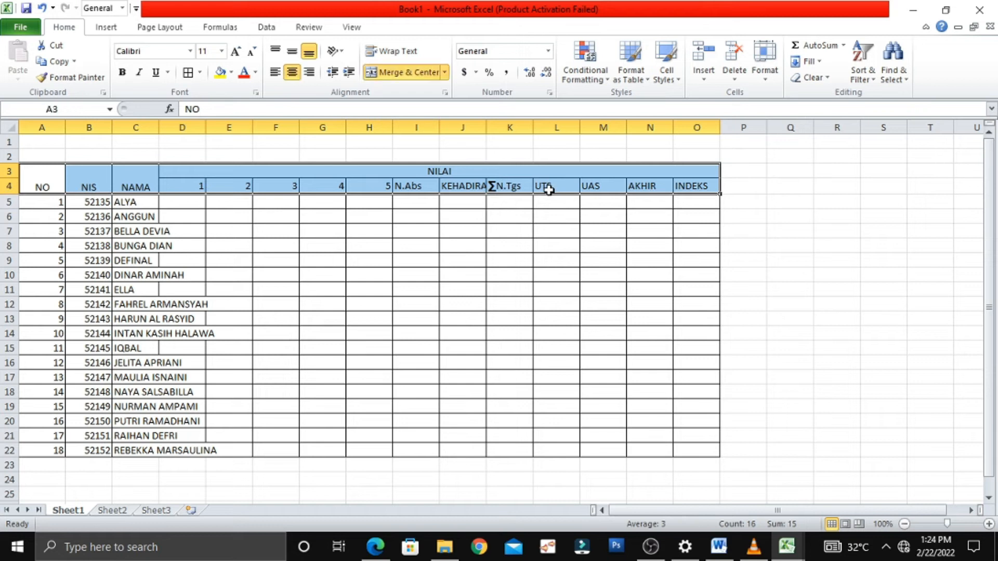
pyautogui.click(291, 52)
pyautogui.click(293, 53)
pyautogui.click(292, 74)
pyautogui.click(293, 51)
pyautogui.click(292, 72)
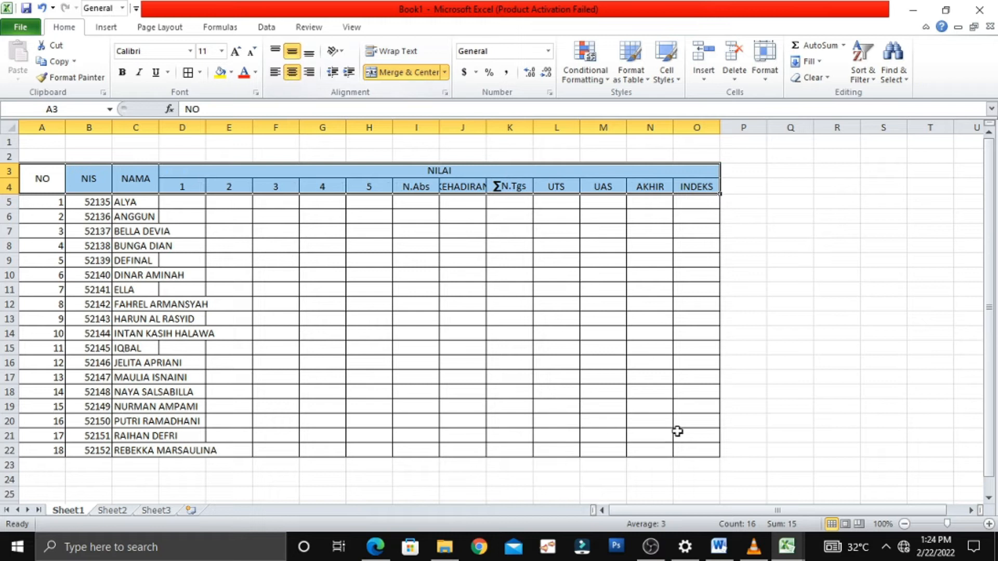
pyautogui.click(786, 324)
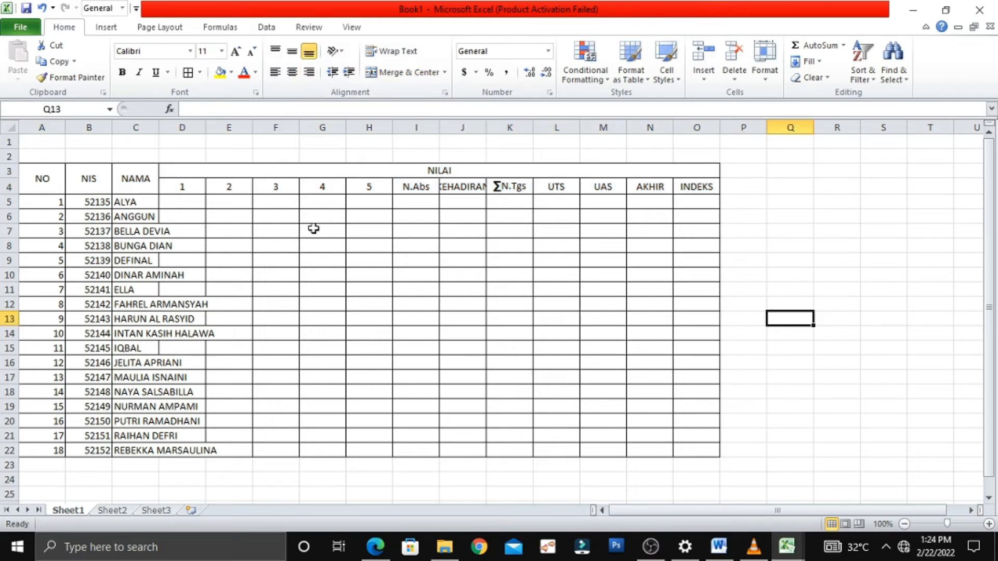
# Step: Widen the KEHADIRAN column (J) and the NAMA column (C) so that their contents fit
pyautogui.moveTo(485, 125); pyautogui.dragTo(496, 128)
pyautogui.click(798, 408)
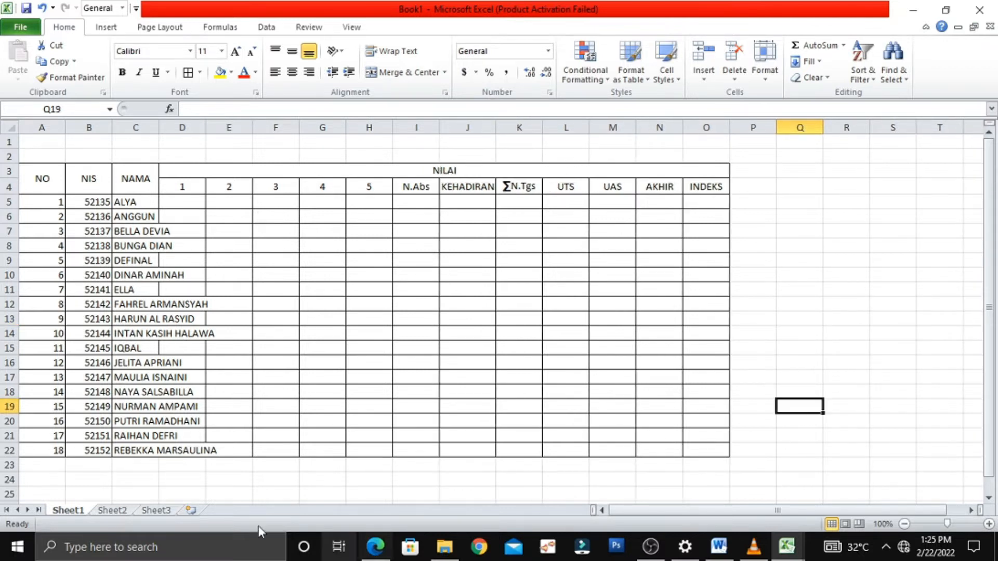
pyautogui.moveTo(159, 129); pyautogui.dragTo(165, 129)
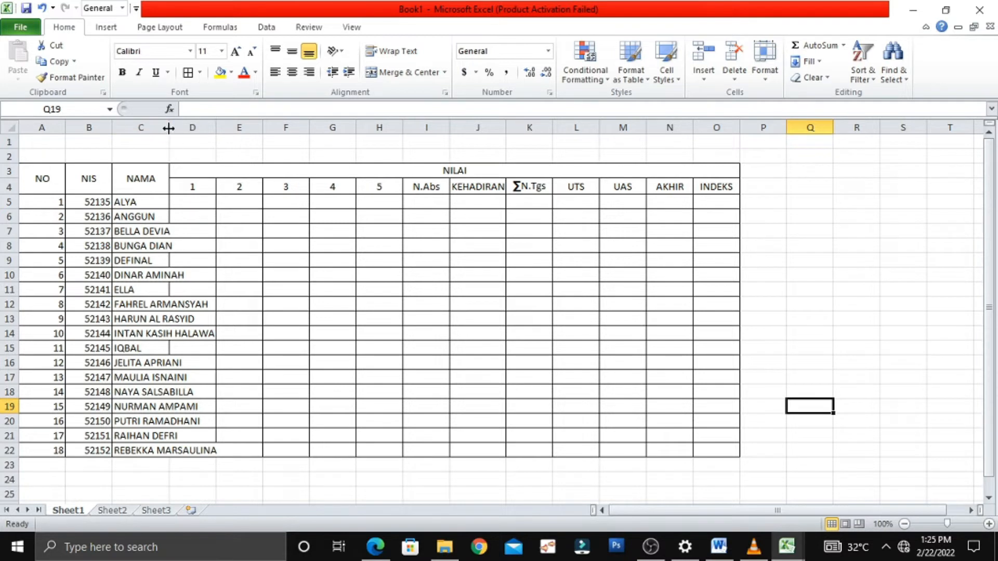
pyautogui.moveTo(168, 126); pyautogui.dragTo(233, 132)
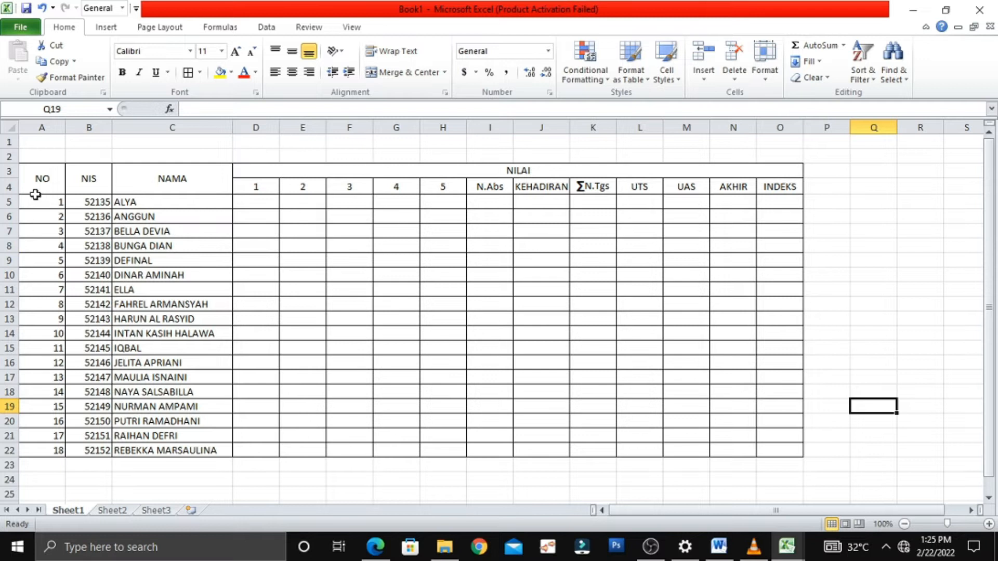
# Step: Center the NO and NIS values in A5:B22 horizontally and slightly narrow the NO column
pyautogui.moveTo(38, 202); pyautogui.dragTo(89, 452)
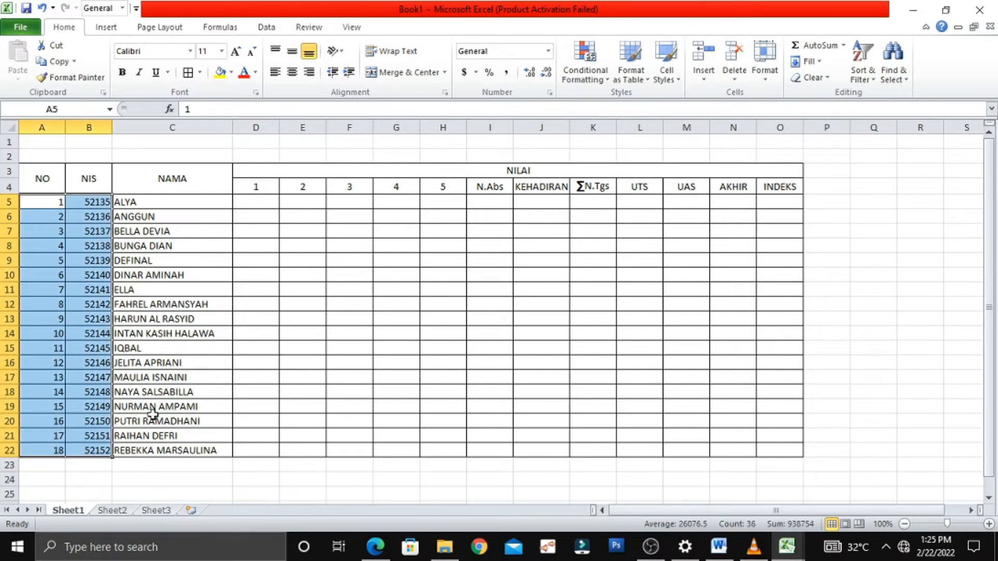
pyautogui.click(292, 72)
pyautogui.click(356, 362)
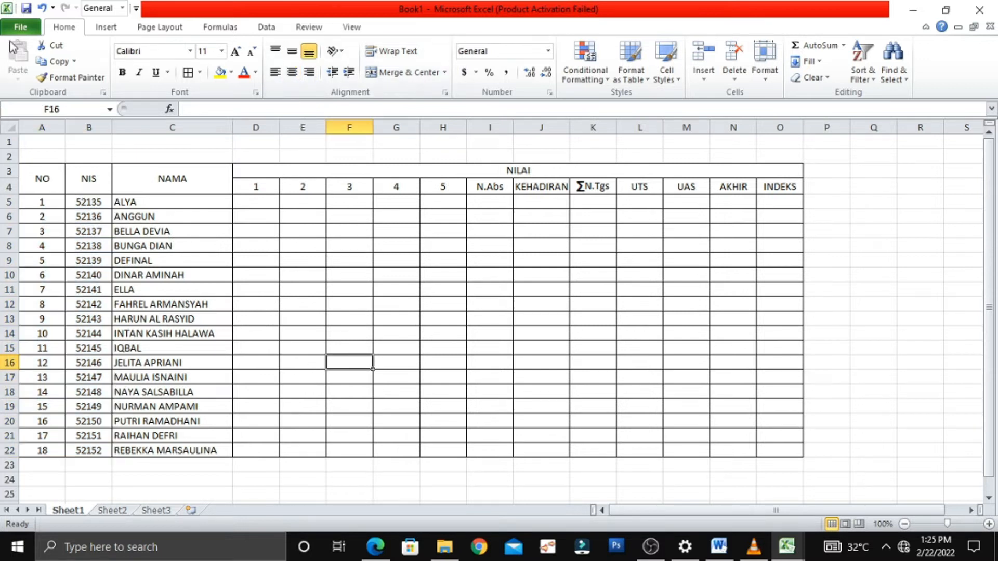
pyautogui.moveTo(62, 126); pyautogui.dragTo(108, 126)
pyautogui.moveTo(229, 129); pyautogui.dragTo(227, 129)
pyautogui.click(268, 313)
# Step: Apply a thick box border around the whole table range A3:O22
pyautogui.moveTo(41, 186); pyautogui.dragTo(563, 452)
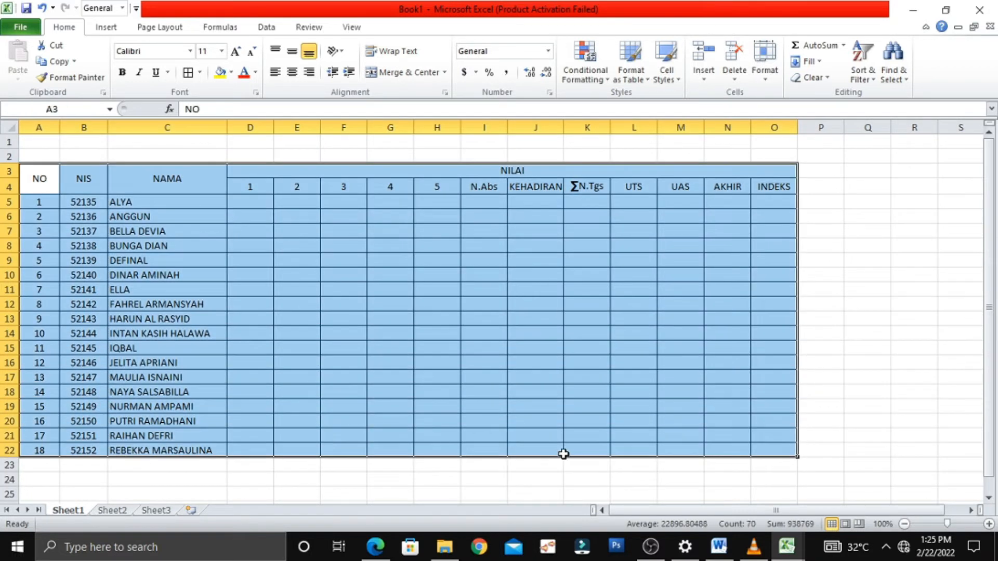
pyautogui.click(205, 74)
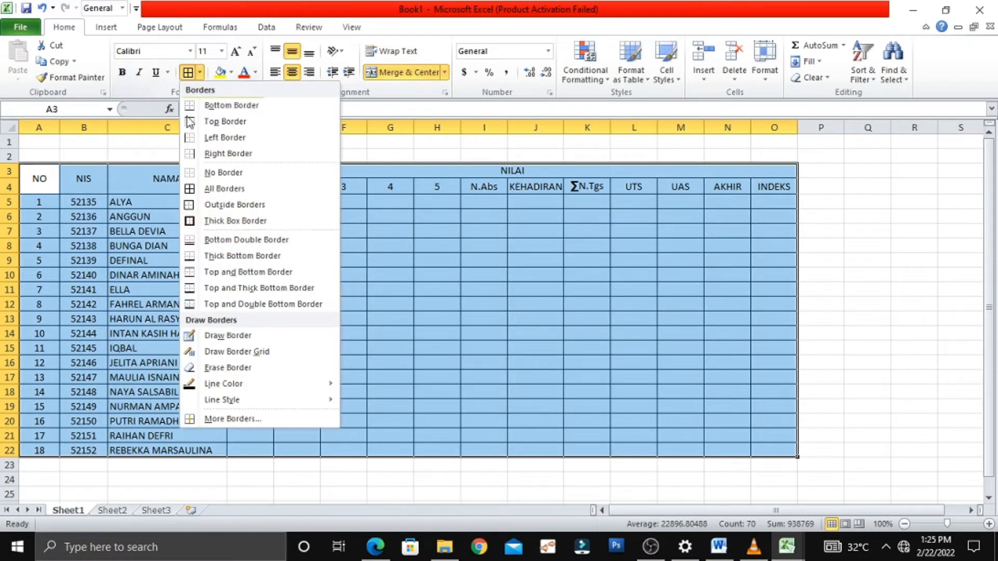
pyautogui.click(234, 220)
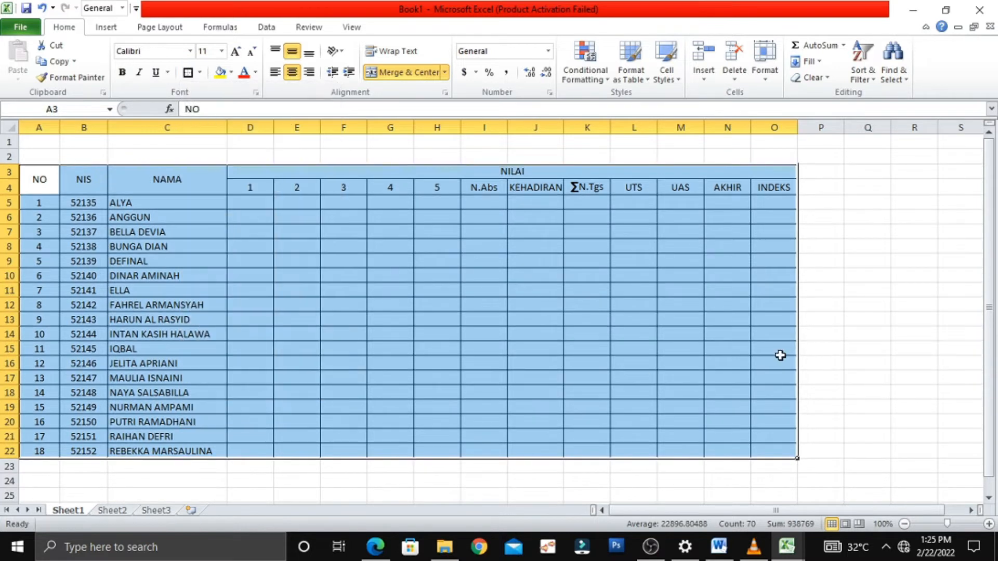
pyautogui.click(908, 294)
# Step: Apply a thick box border around the heading rows A3:O4
pyautogui.moveTo(42, 179); pyautogui.dragTo(661, 198)
pyautogui.click(664, 245)
pyautogui.moveTo(54, 167); pyautogui.dragTo(724, 192)
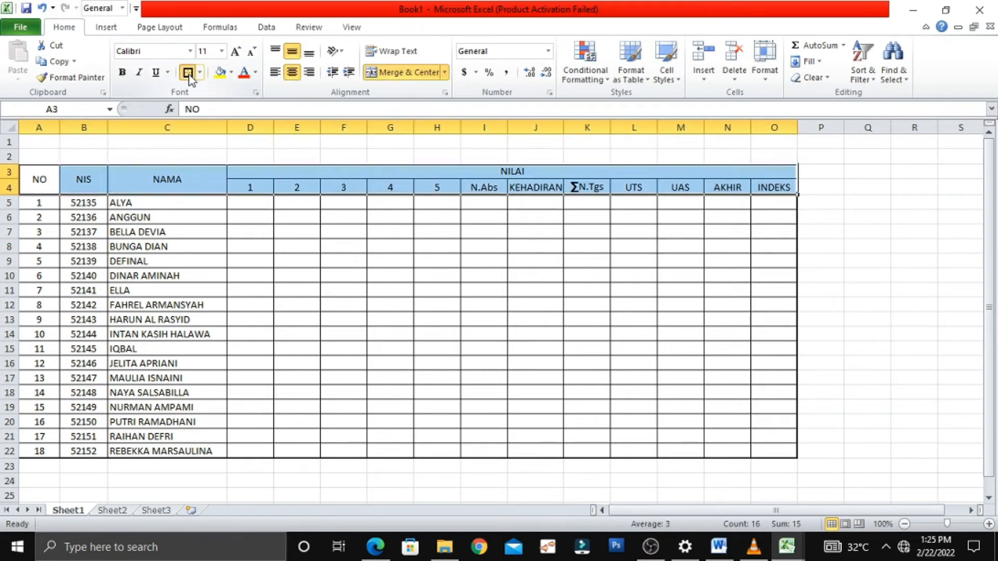
pyautogui.click(188, 72)
pyautogui.click(891, 232)
pyautogui.moveTo(902, 516)
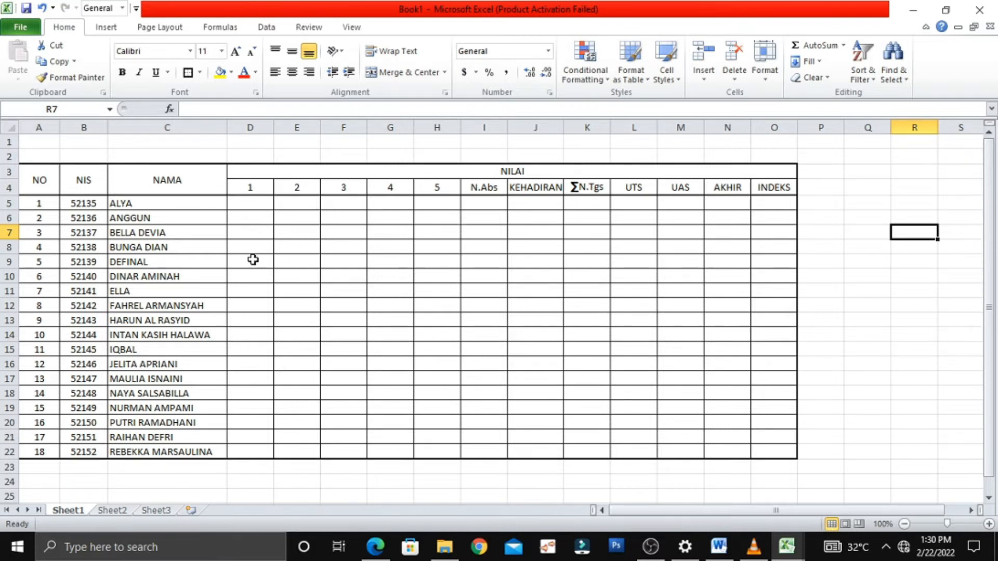
# Step: Enter the first student's assignment scores in row 5, starting with 60, 70, 80 and 90 in D5:G5
pyautogui.click(260, 206)
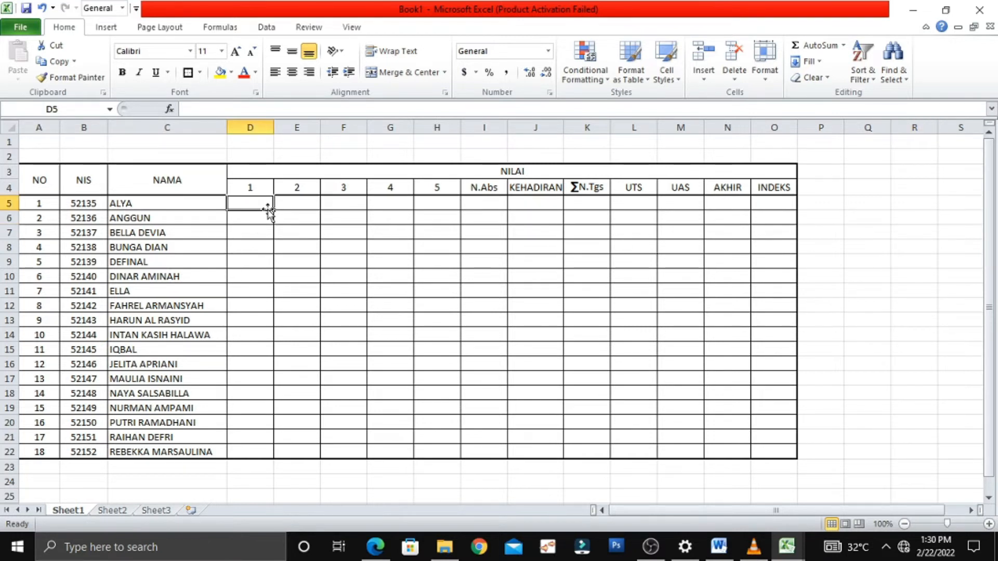
pyautogui.write('60')
pyautogui.press('Tab')
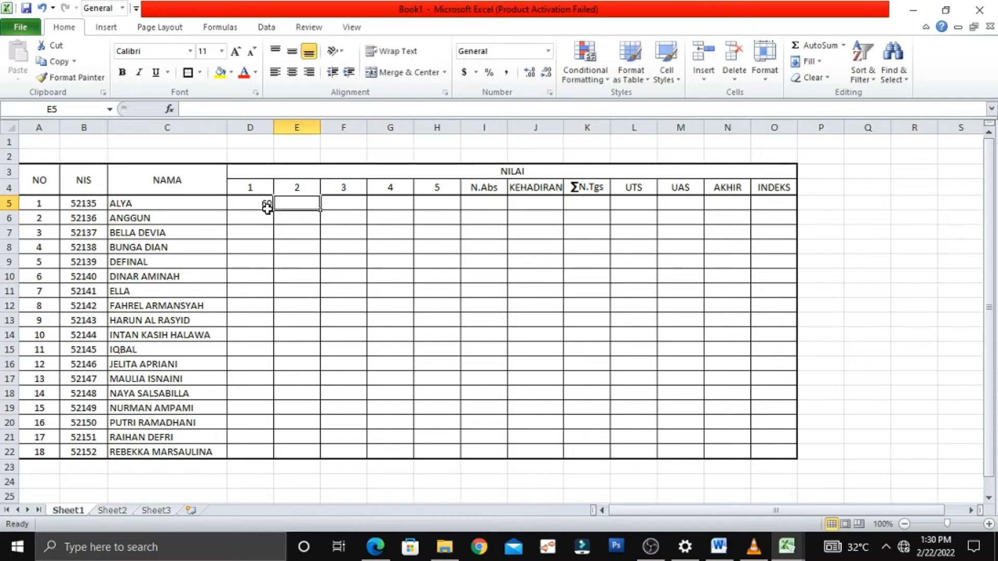
pyautogui.write('70')
pyautogui.press('Tab')
pyautogui.write('80')
pyautogui.press('Tab')
pyautogui.write('90')
pyautogui.press('Tab')
pyautogui.write('1')
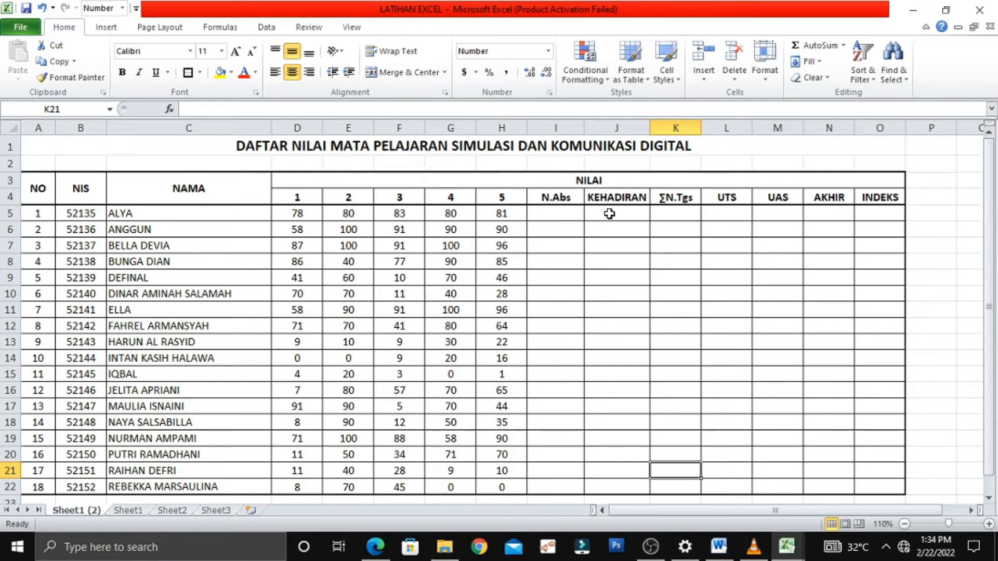
# Step: Fill in every student's attendance in J5:J22 of the KEHADIRAN column, including 10 in J21
pyautogui.click(622, 261)
pyautogui.click(615, 213)
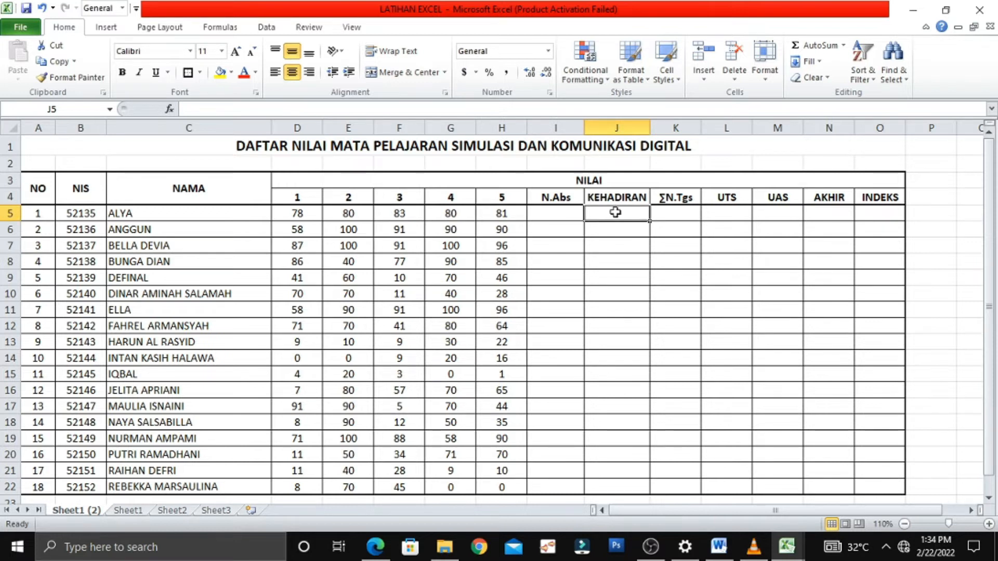
pyautogui.click(613, 326)
pyautogui.click(611, 211)
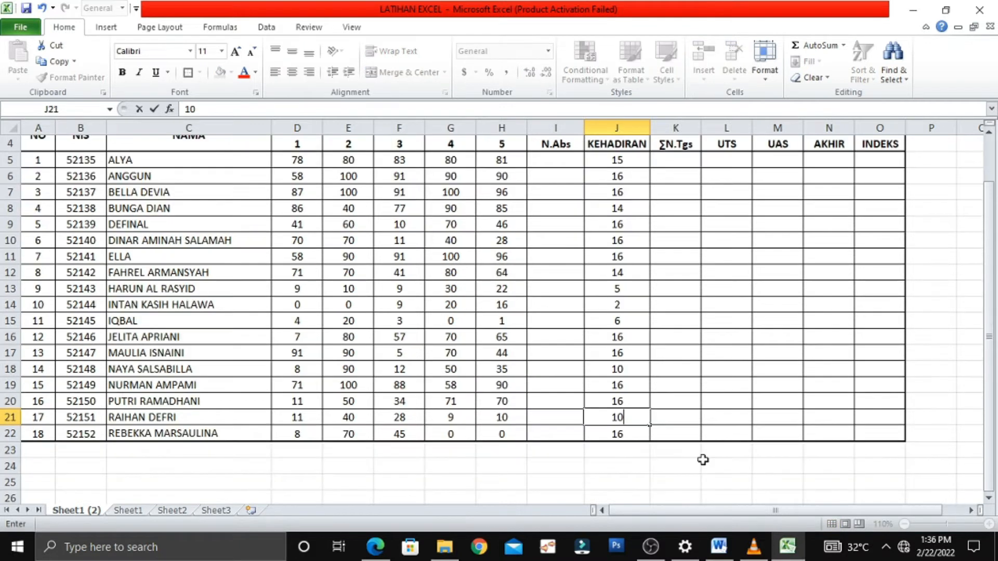
pyautogui.click(703, 416)
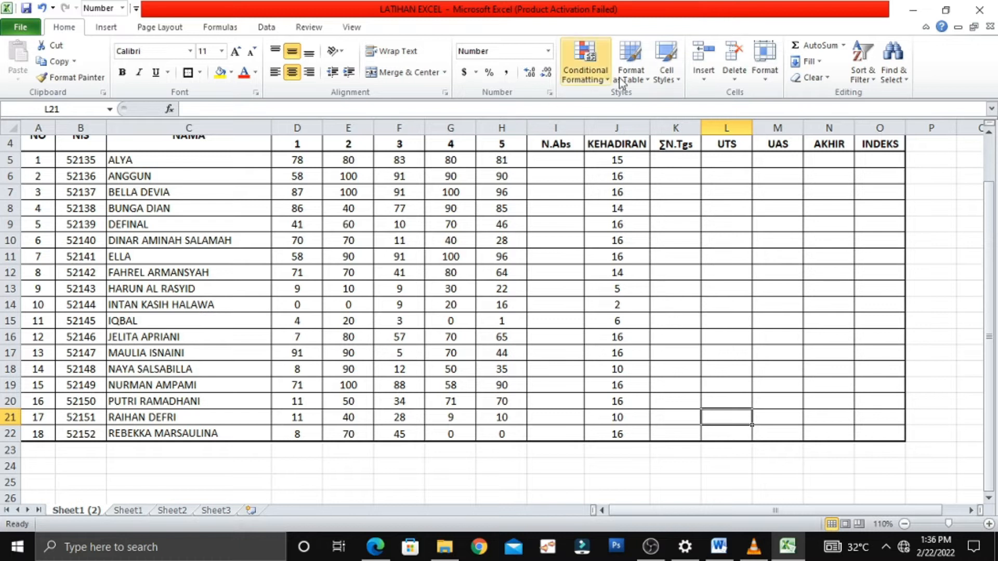
pyautogui.click(764, 432)
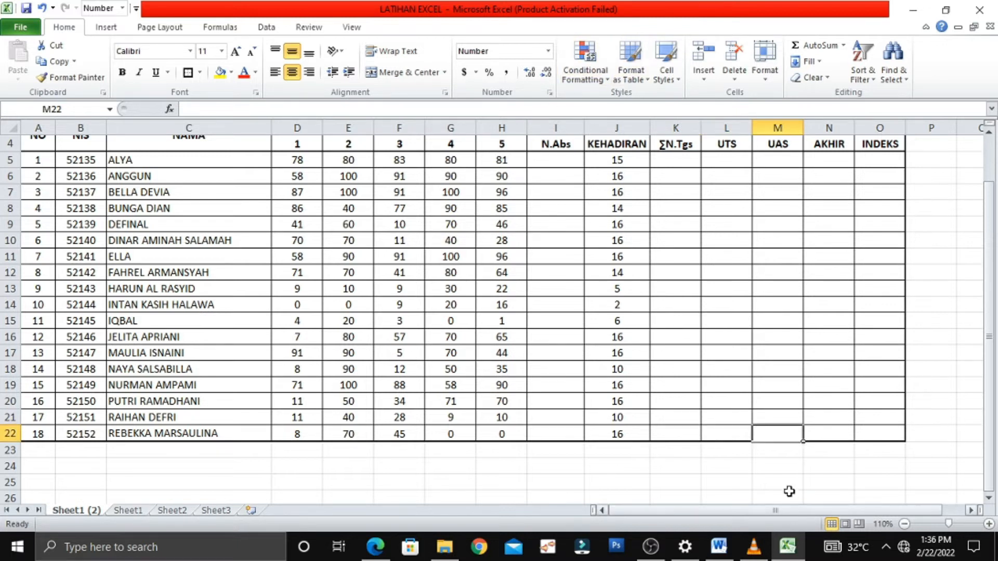
pyautogui.scroll(1, 789, 492)
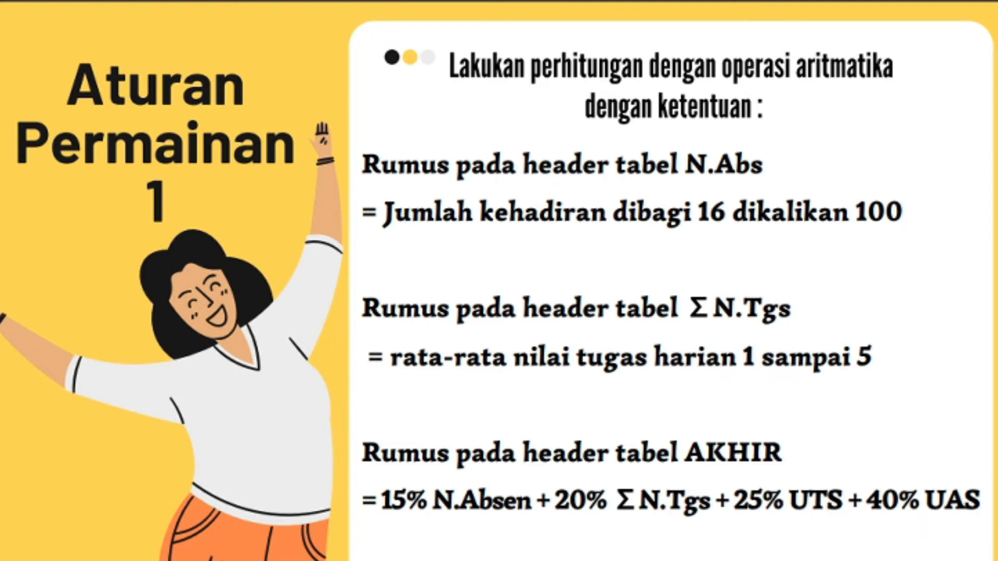
# Step: Calculate the first student's N.Abs score in I5 with the formula =J5/16*100
pyautogui.click(787, 547)
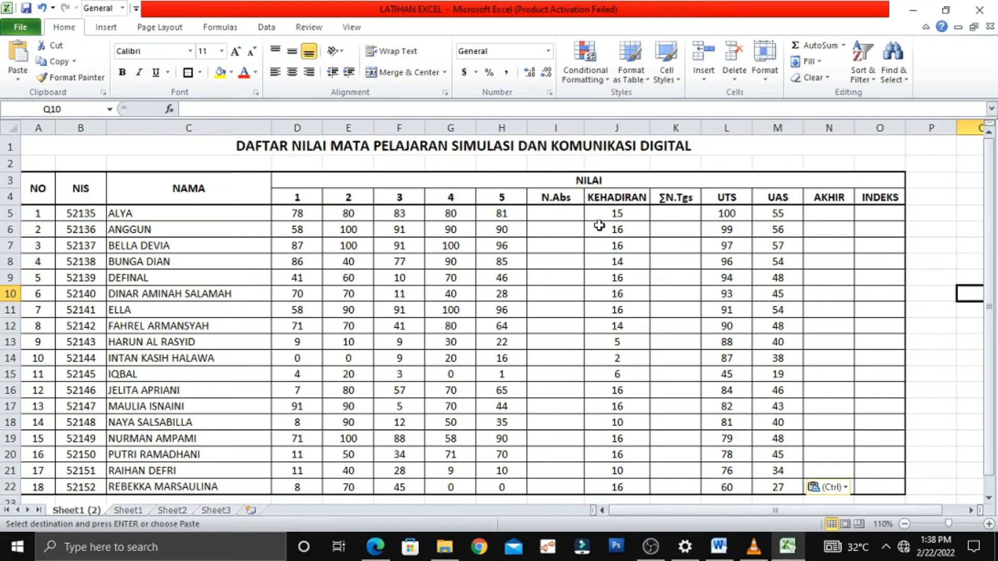
pyautogui.click(557, 215)
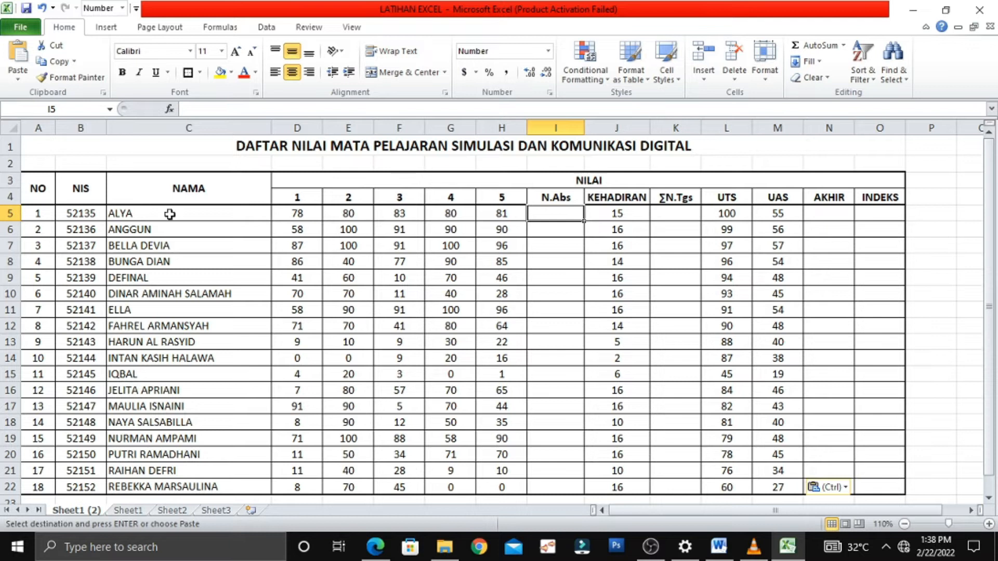
pyautogui.click(613, 215)
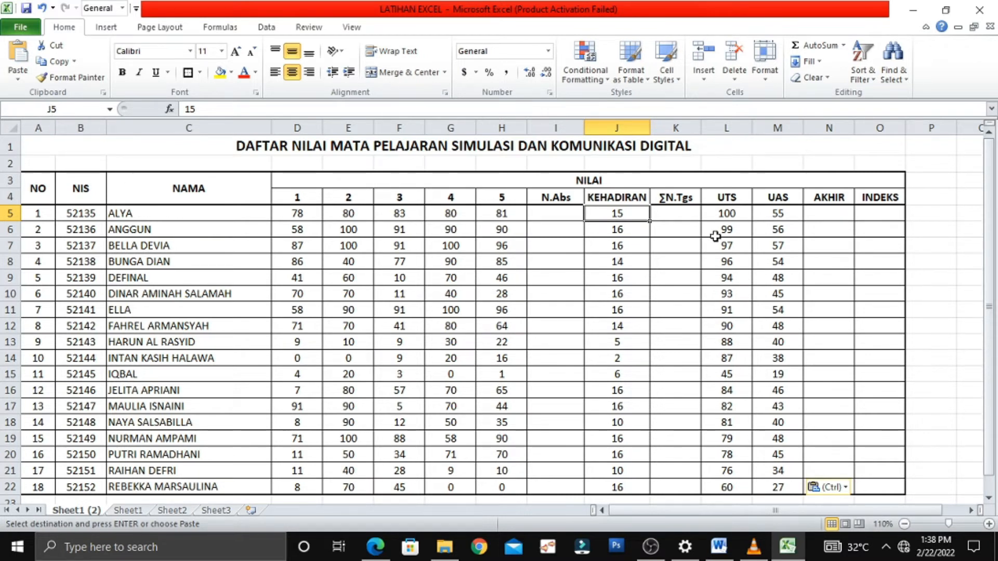
pyautogui.click(553, 215)
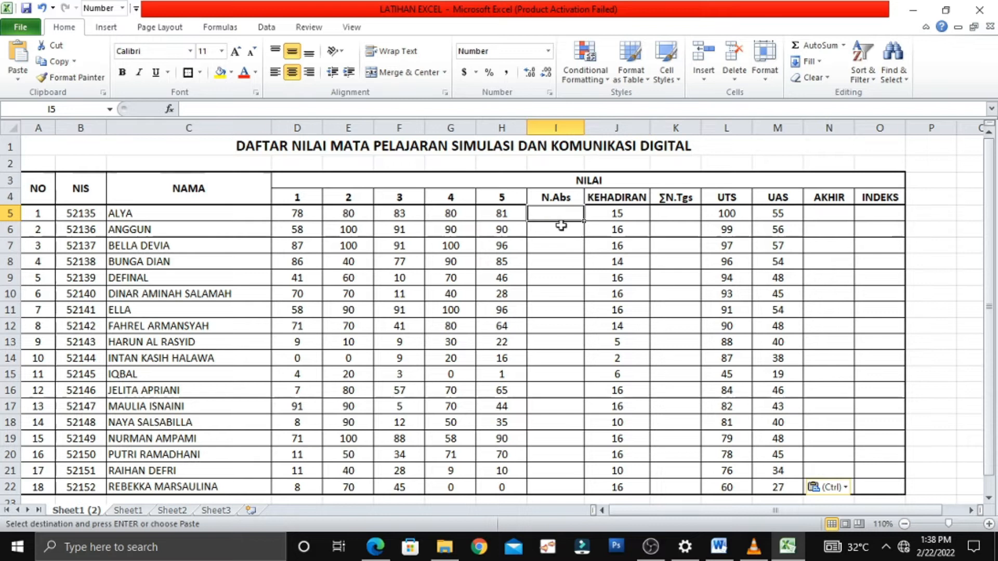
pyautogui.write('=')
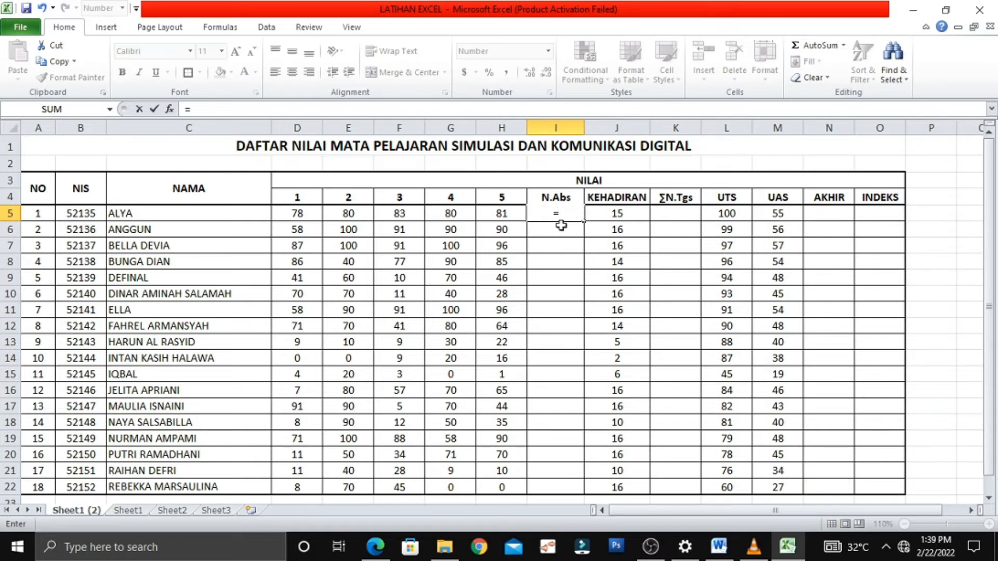
pyautogui.click(614, 222)
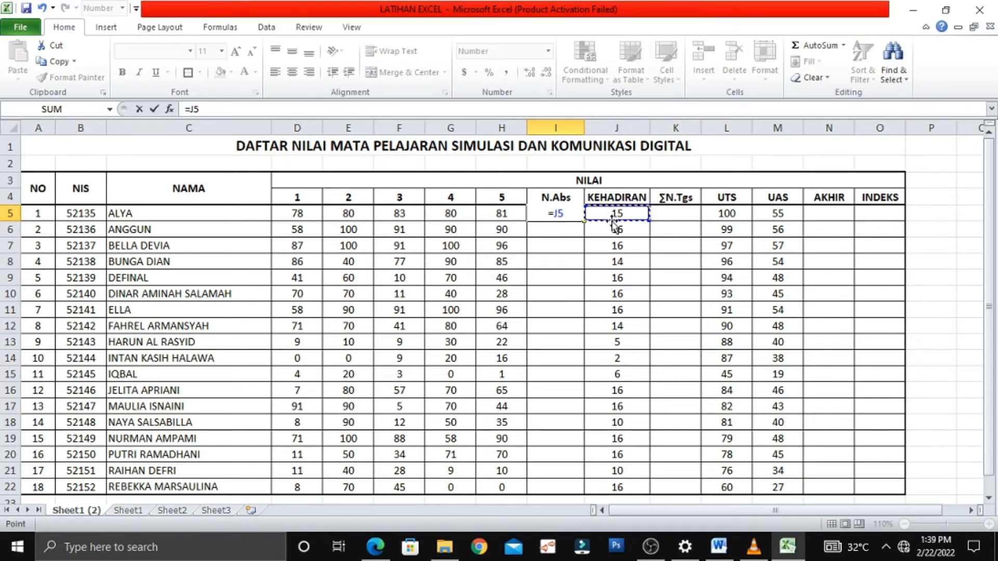
pyautogui.write('/1')
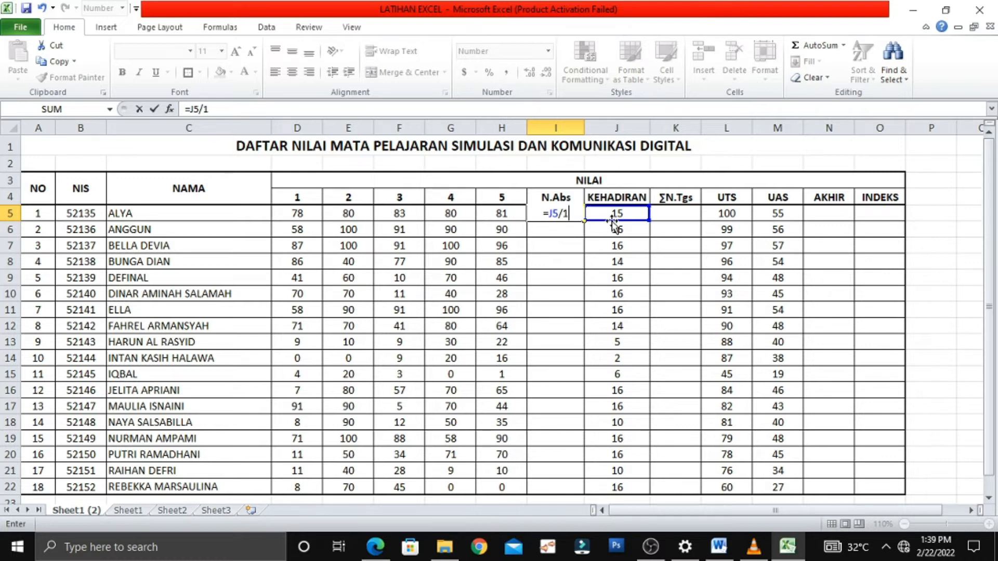
pyautogui.write('6*100')
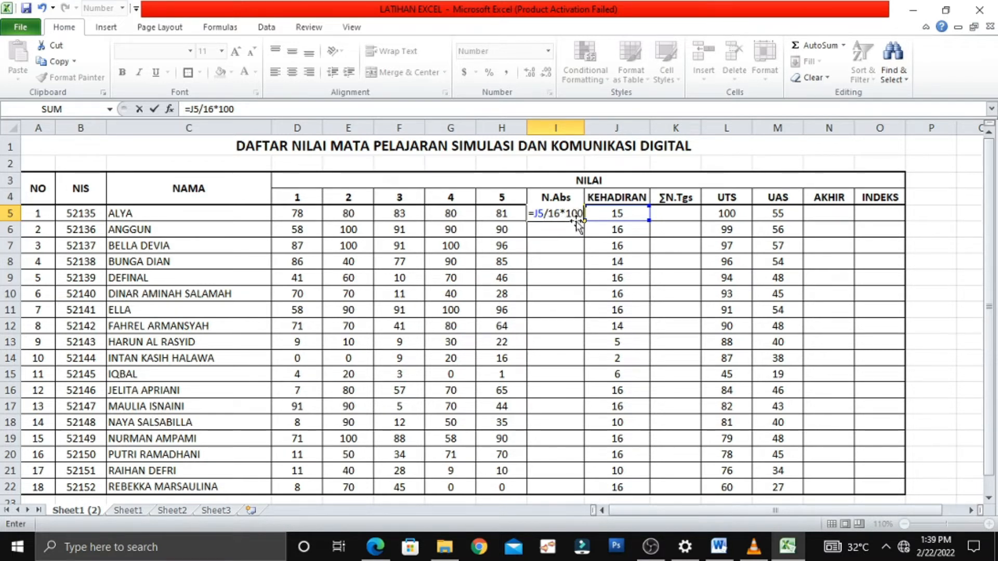
pyautogui.press('Return')
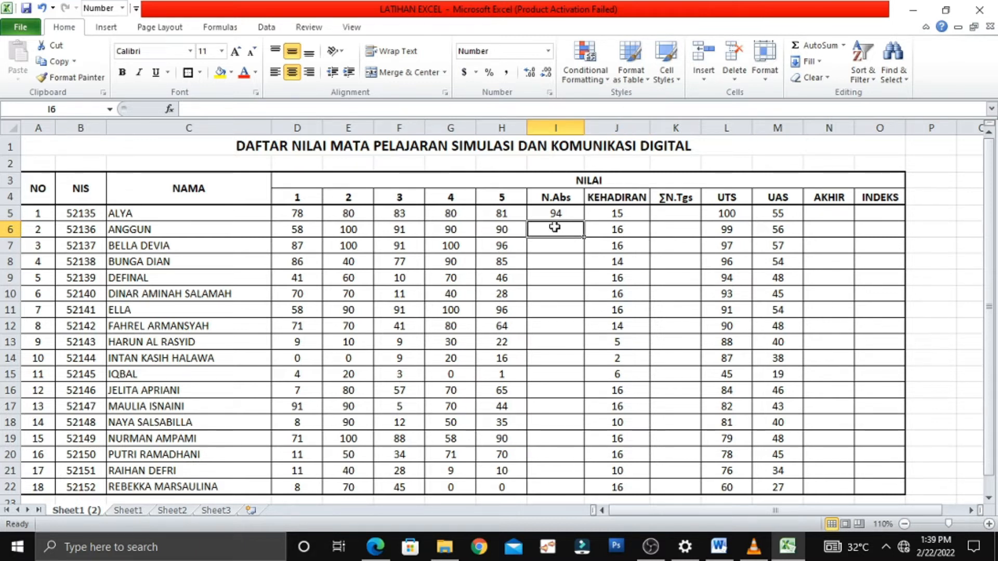
# Step: Calculate the second student's N.Abs score in I6 with the formula =J6/16*100
pyautogui.write('=')
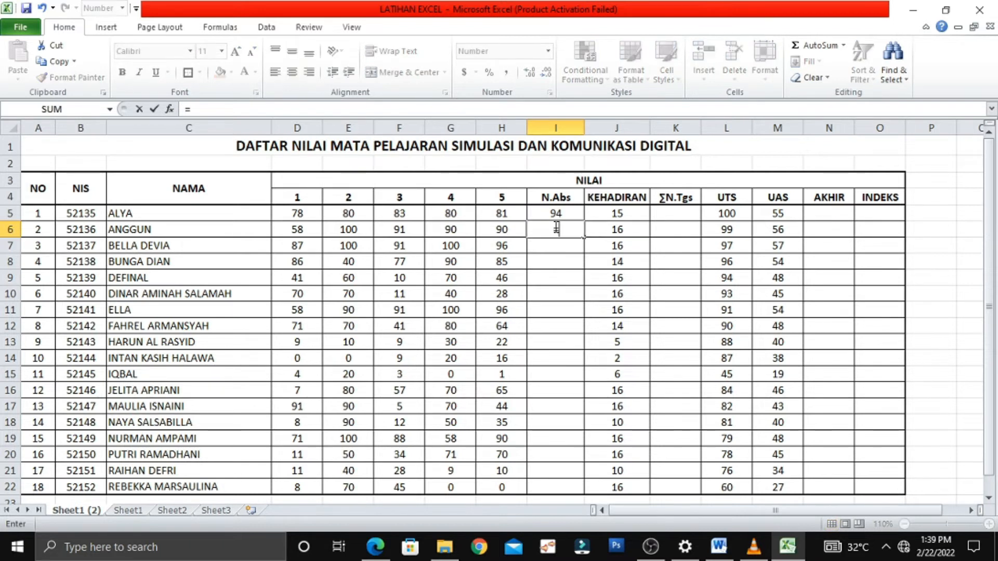
pyautogui.click(626, 228)
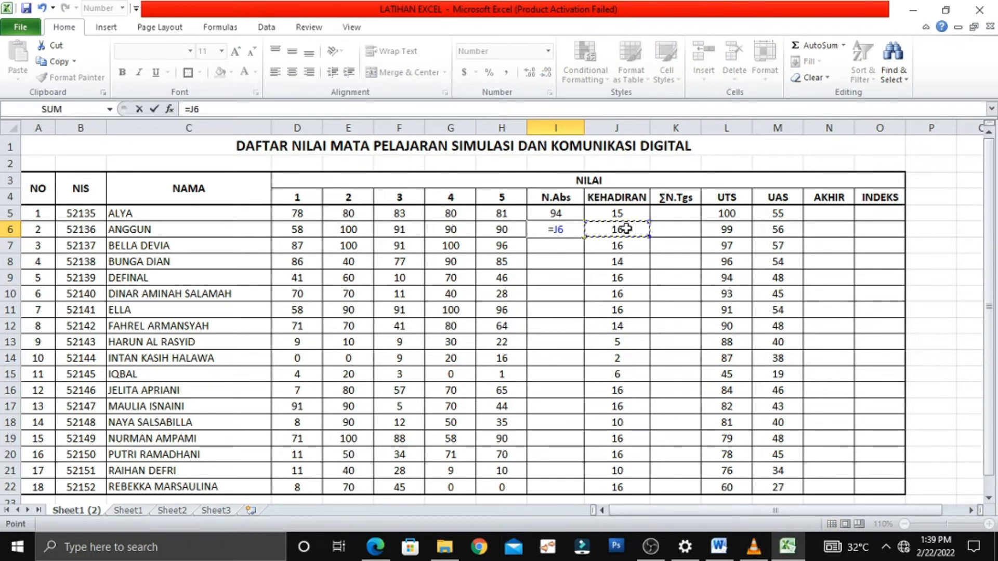
pyautogui.write('/16')
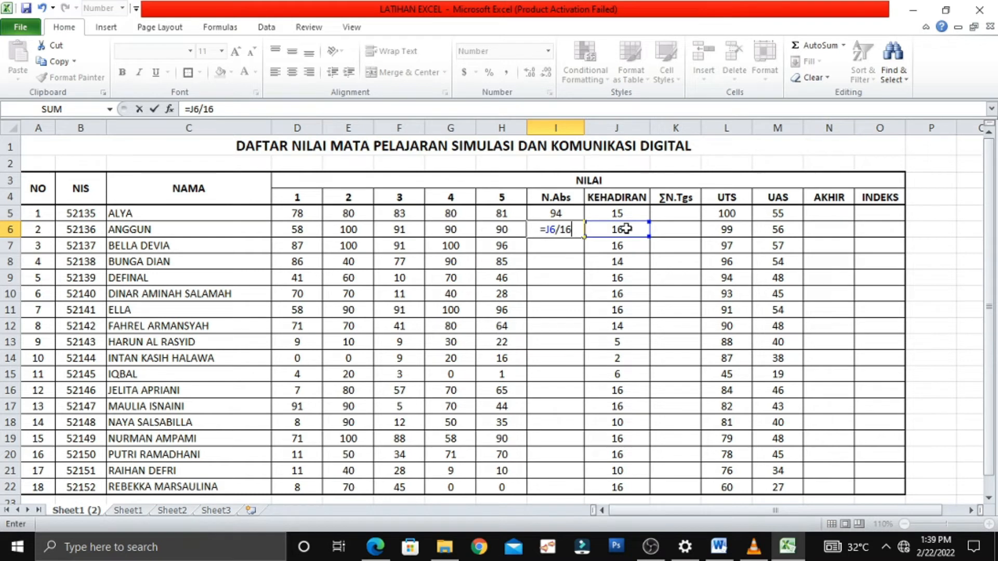
pyautogui.write('*100')
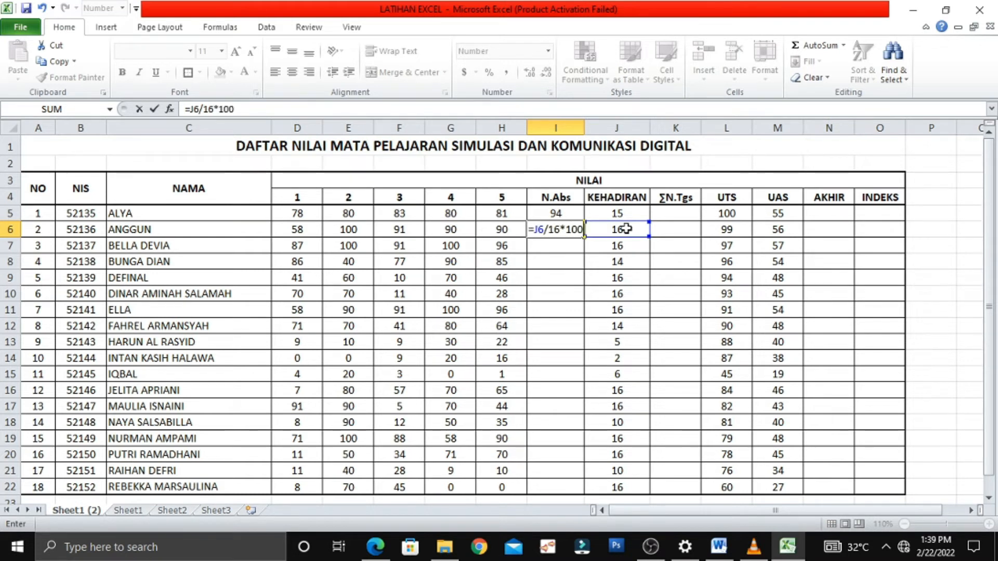
pyautogui.press('Return')
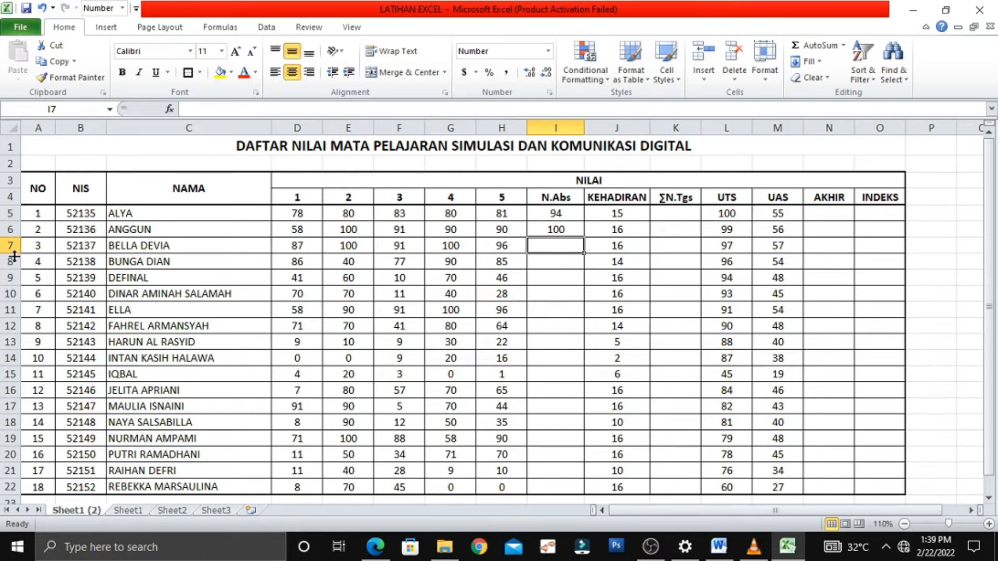
# Step: Copy the N.Abs formula from I6 down through I22 and check the copied formula in I22
pyautogui.scroll(-2, 108, 407)
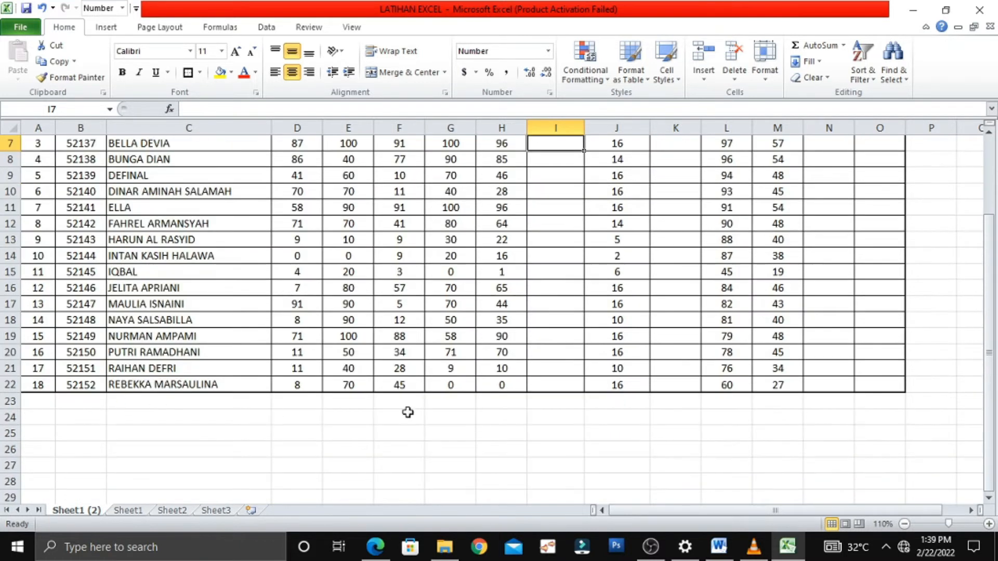
pyautogui.scroll(2, 424, 375)
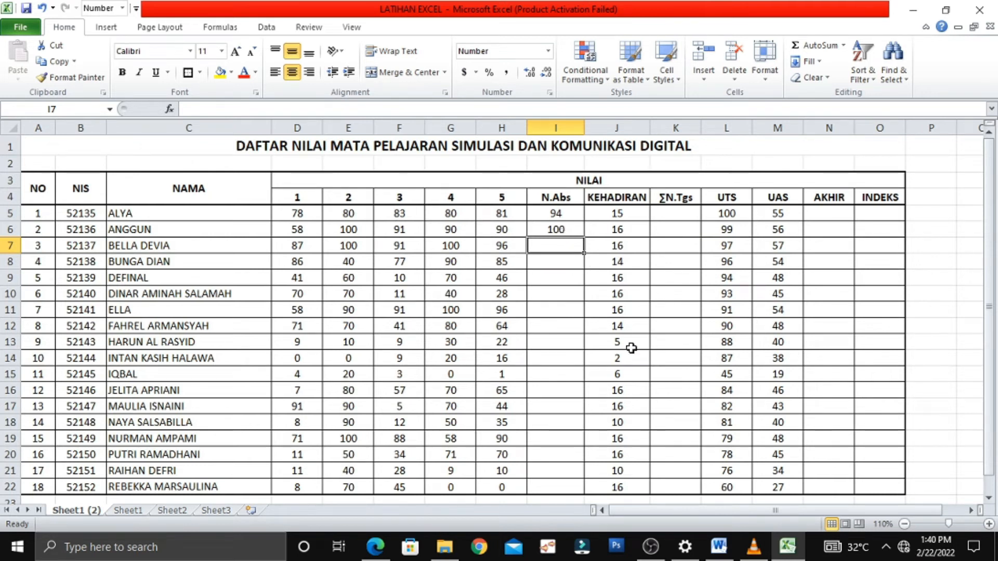
pyautogui.click(555, 229)
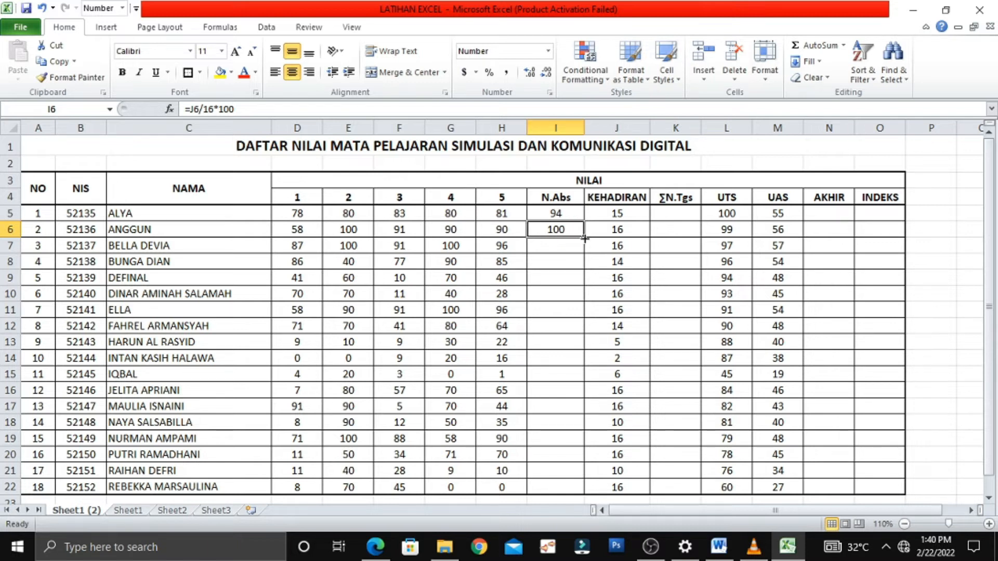
pyautogui.moveTo(584, 237); pyautogui.dragTo(573, 491)
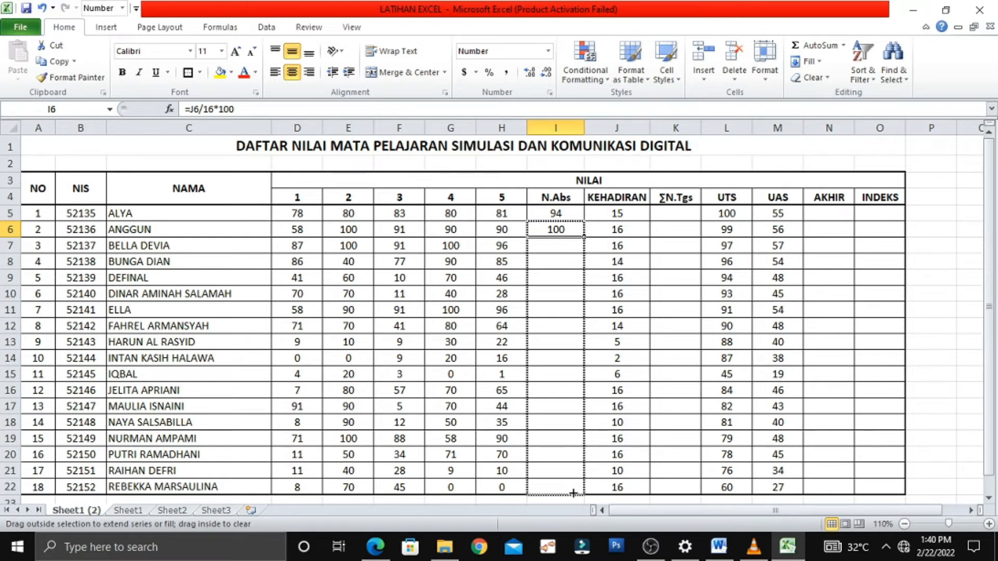
pyautogui.moveTo(573, 492); pyautogui.dragTo(572, 491)
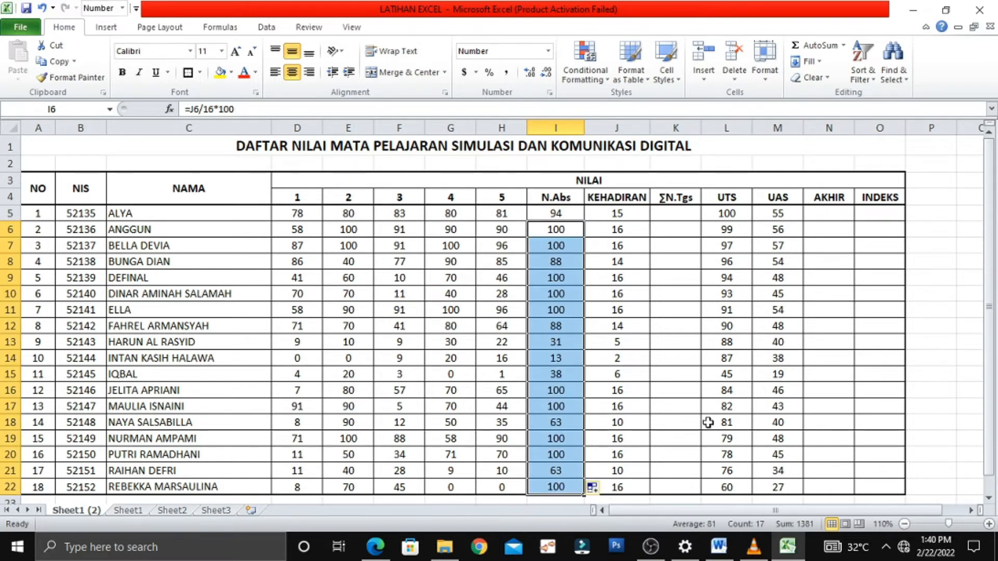
pyautogui.scroll(-1, 708, 422)
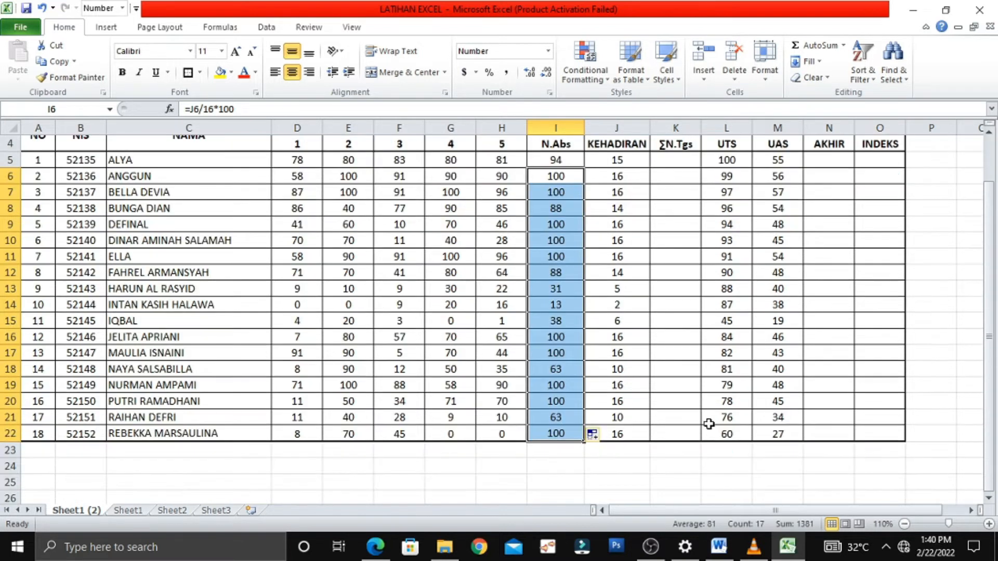
pyautogui.doubleClick(553, 436)
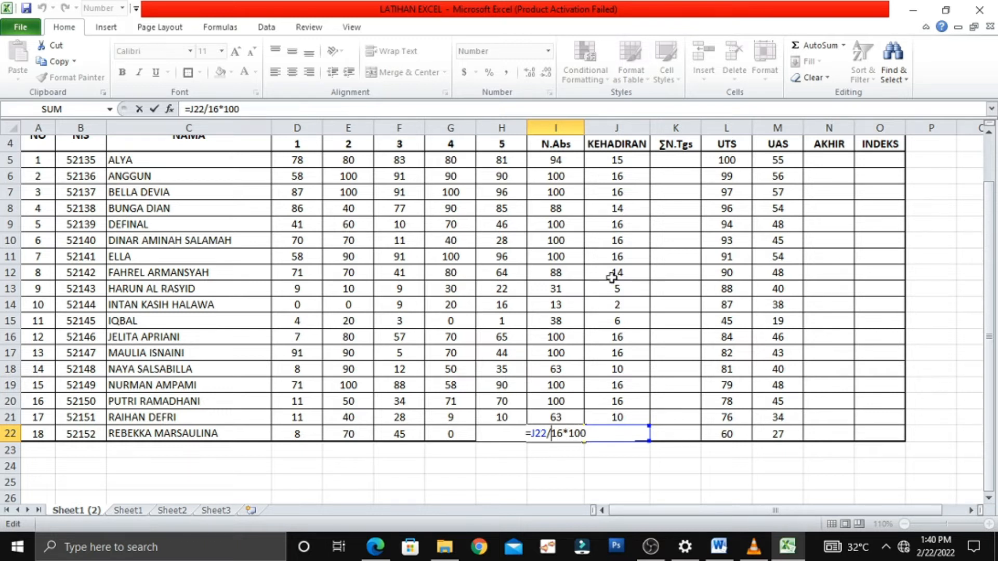
pyautogui.press('Return')
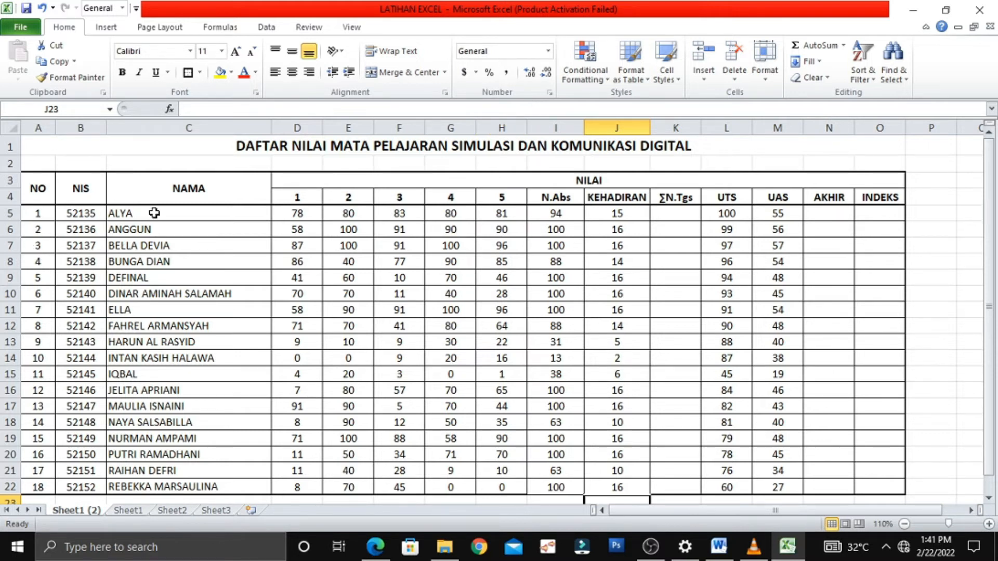
# Step: Calculate the first student's ∑N.Tgs score in K5 with the formula =AVERAGE(D5:H5)
pyautogui.click(660, 215)
pyautogui.write('=')
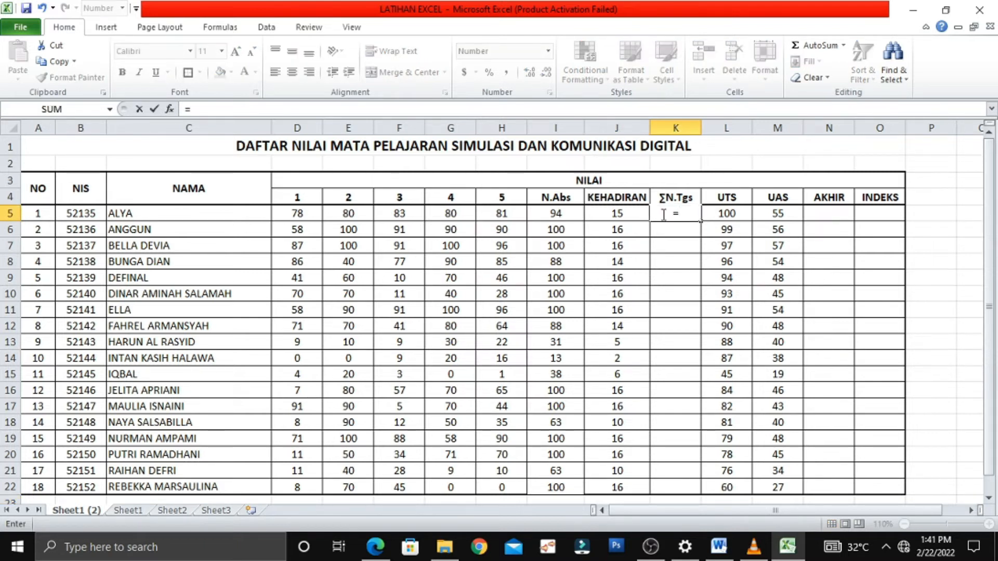
pyautogui.write('AV')
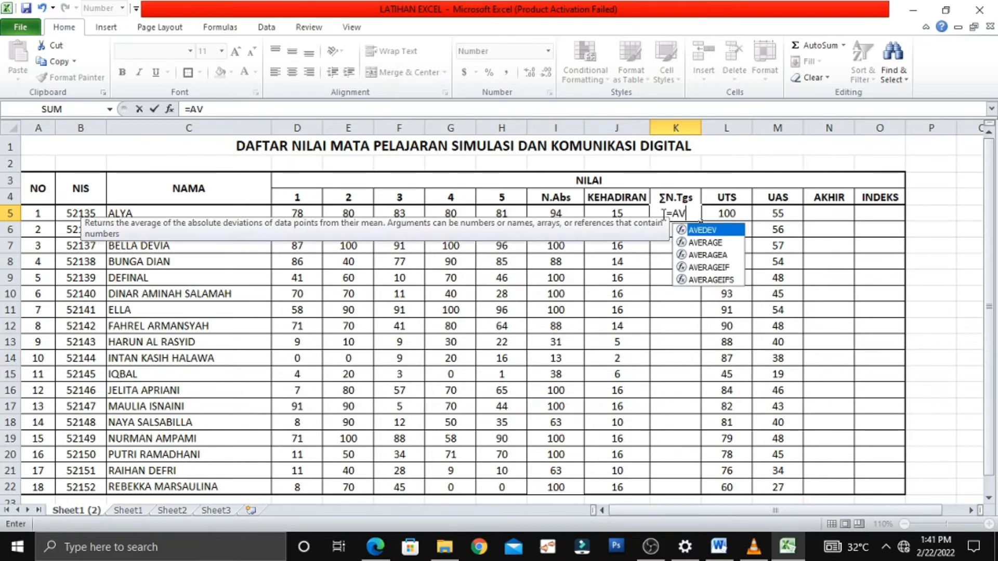
pyautogui.write('ERAGE')
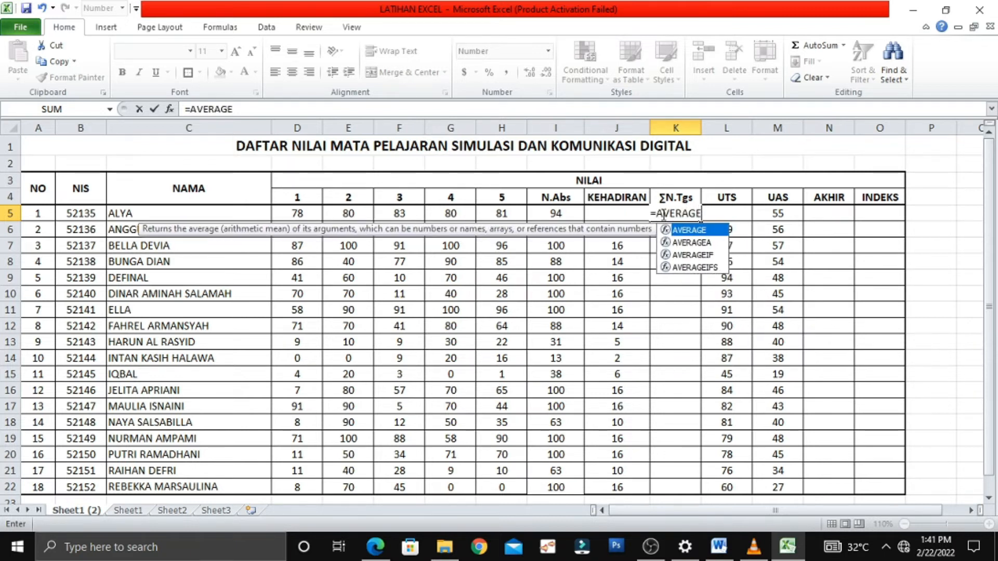
pyautogui.write('(')
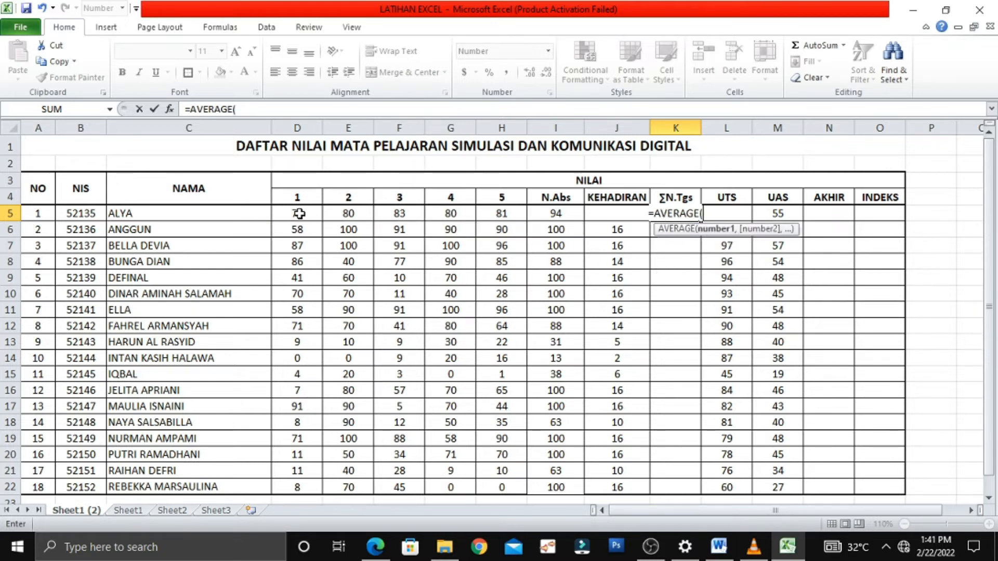
pyautogui.moveTo(299, 214); pyautogui.dragTo(511, 216)
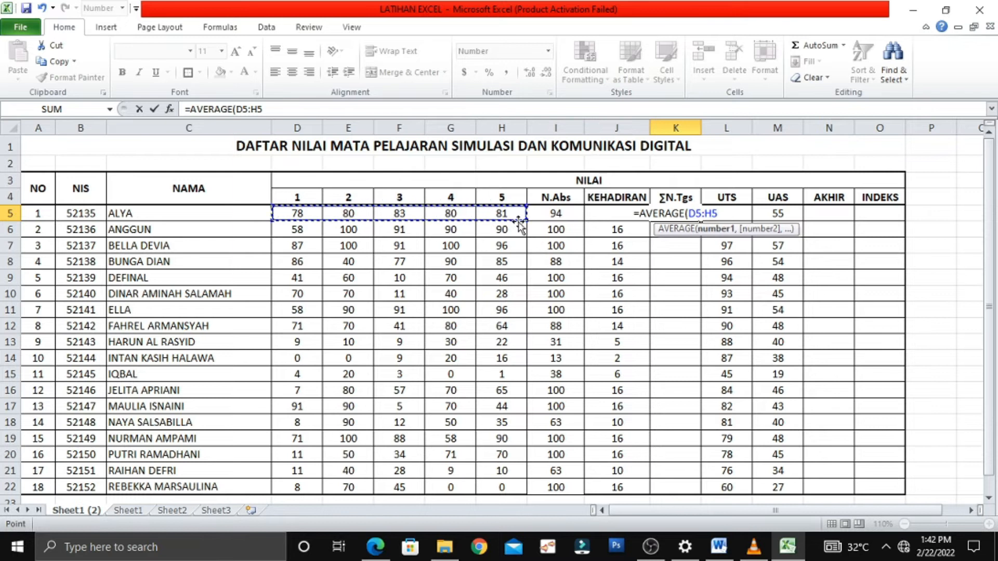
pyautogui.write(')')
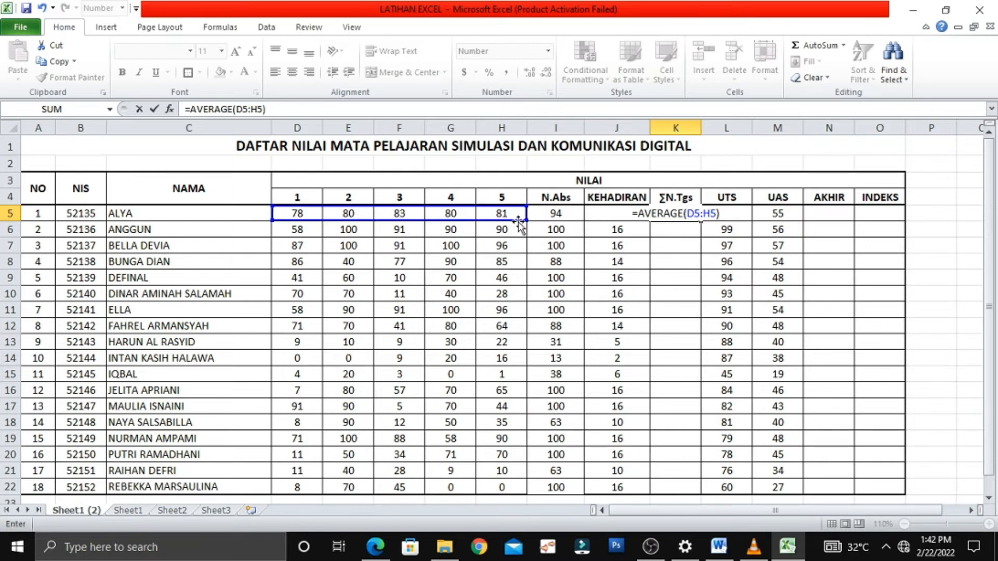
pyautogui.press('Return')
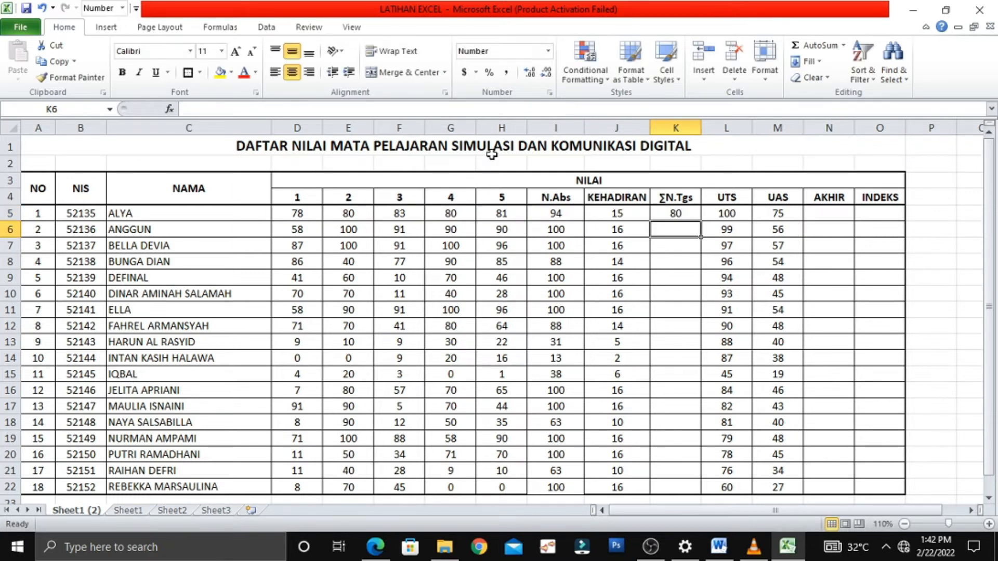
# Step: Review the average formula in K5 and copy it down the ∑N.Tgs column through K22
pyautogui.click(690, 214)
pyautogui.doubleClick(690, 214)
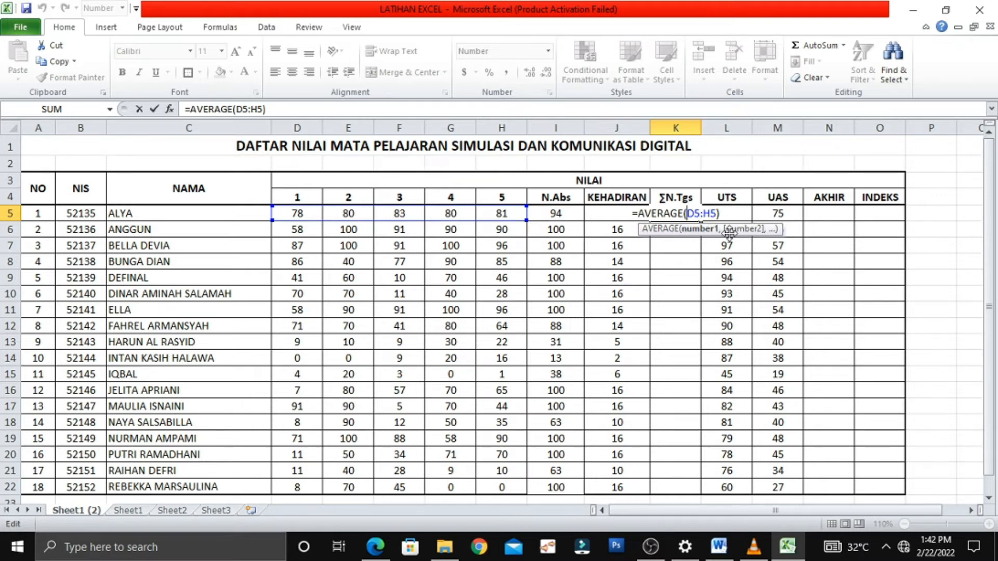
pyautogui.press('Return')
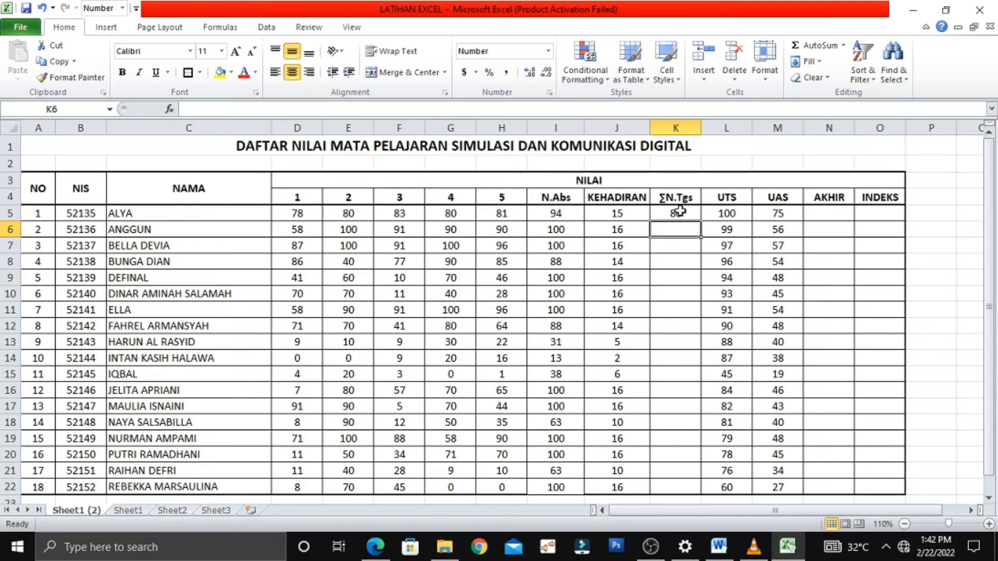
pyautogui.click(679, 212)
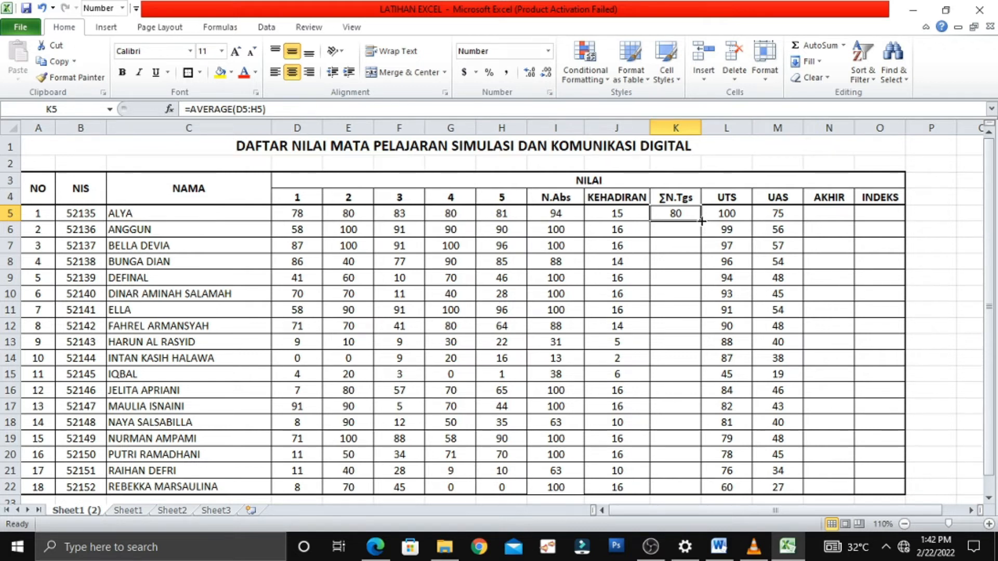
pyautogui.moveTo(702, 221); pyautogui.dragTo(691, 494)
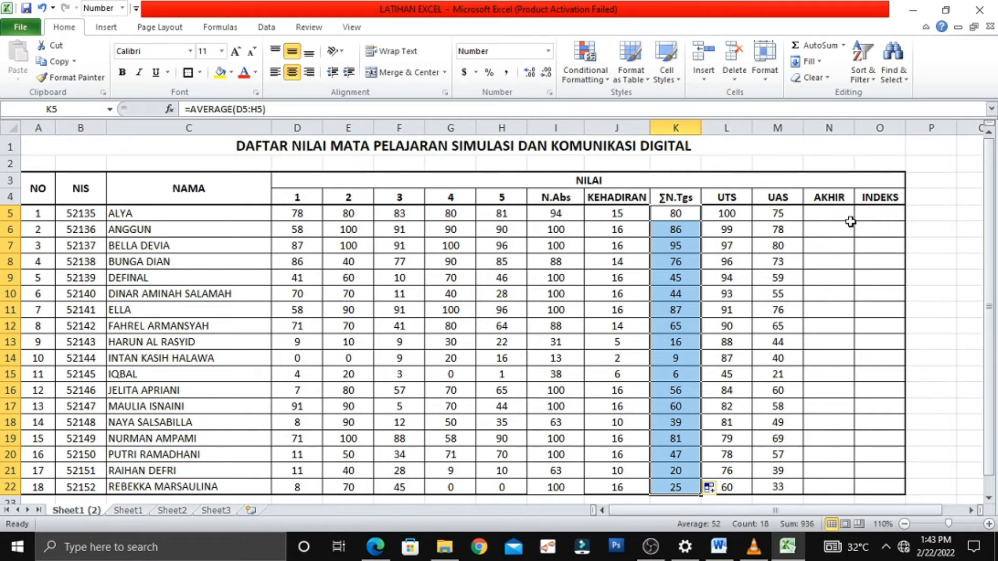
# Step: Calculate the first student's AKHIR score in N5 with the formula =(15%*I5)+(20%*K5)+(25%*L5)+(40%*M5)
pyautogui.click(829, 214)
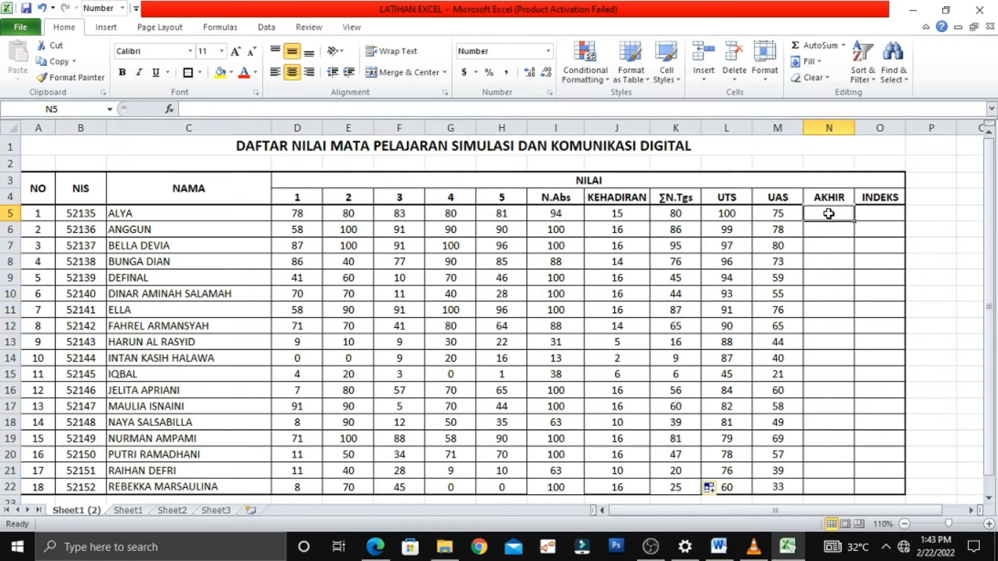
pyautogui.write('=(15')
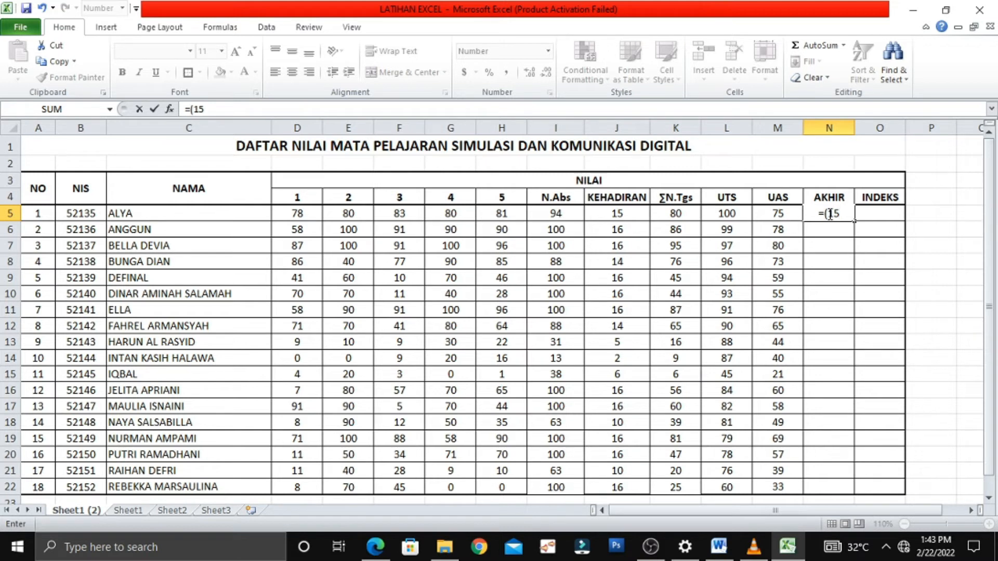
pyautogui.write('%*')
pyautogui.click(550, 211)
pyautogui.write(')')
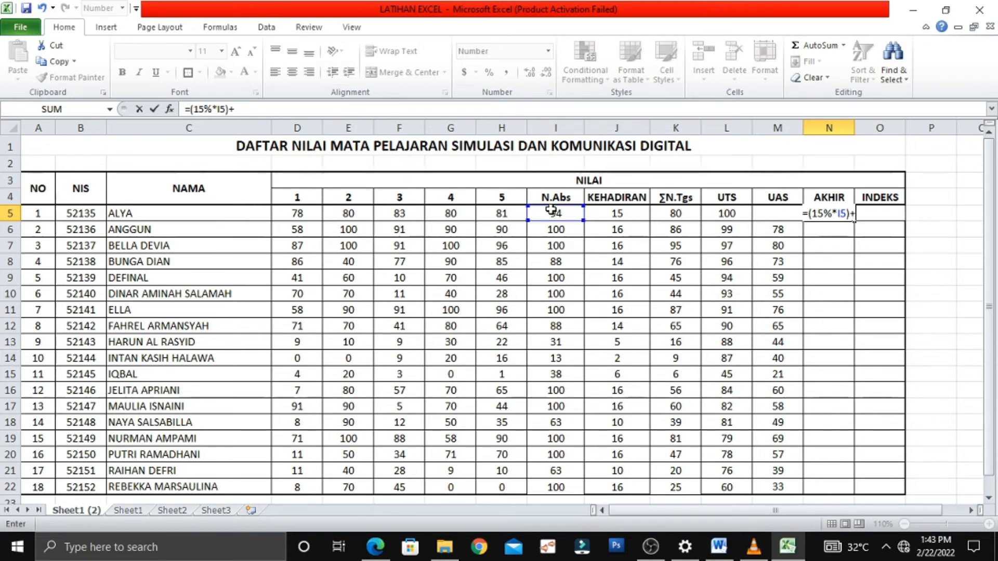
pyautogui.write('+(')
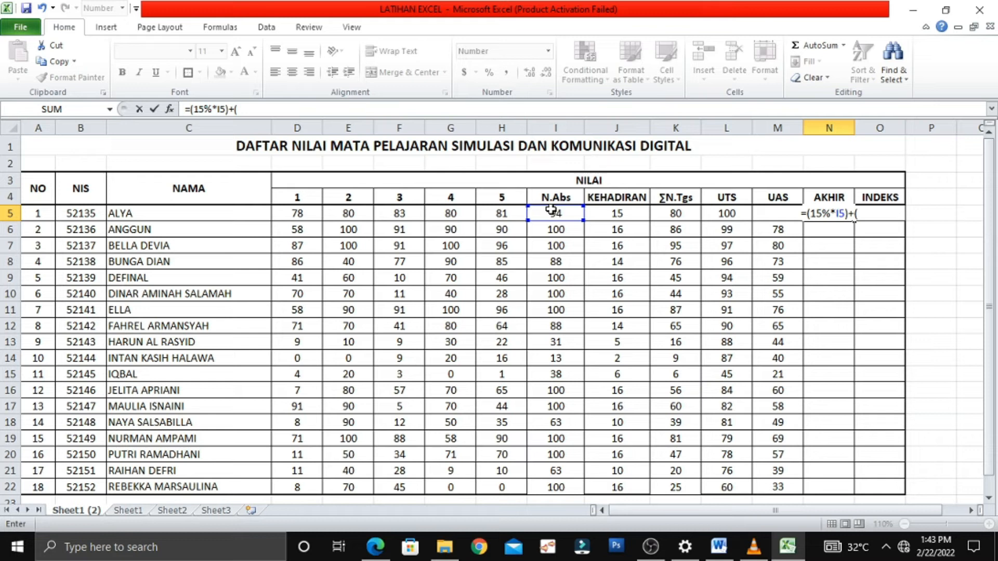
pyautogui.write('20%')
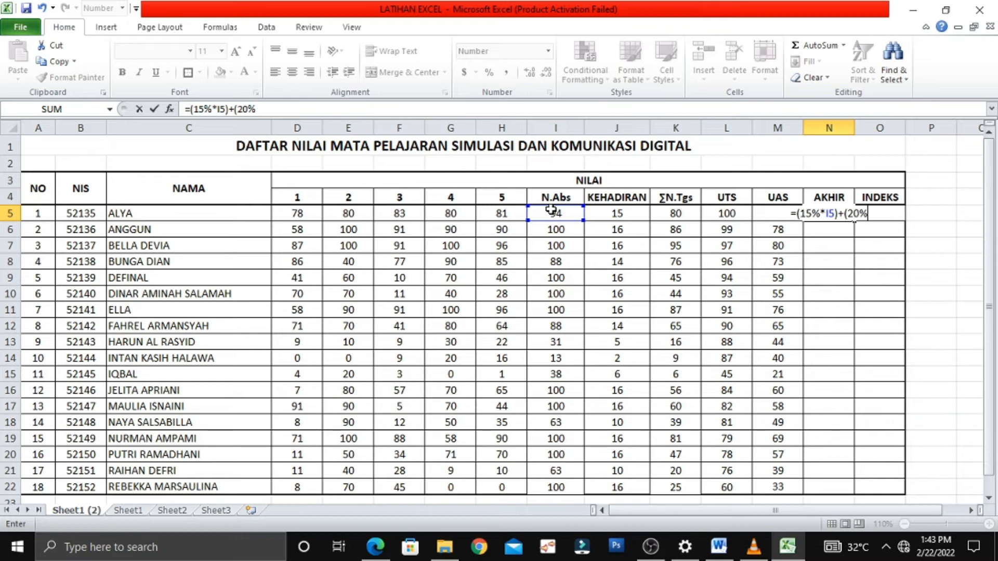
pyautogui.write('*')
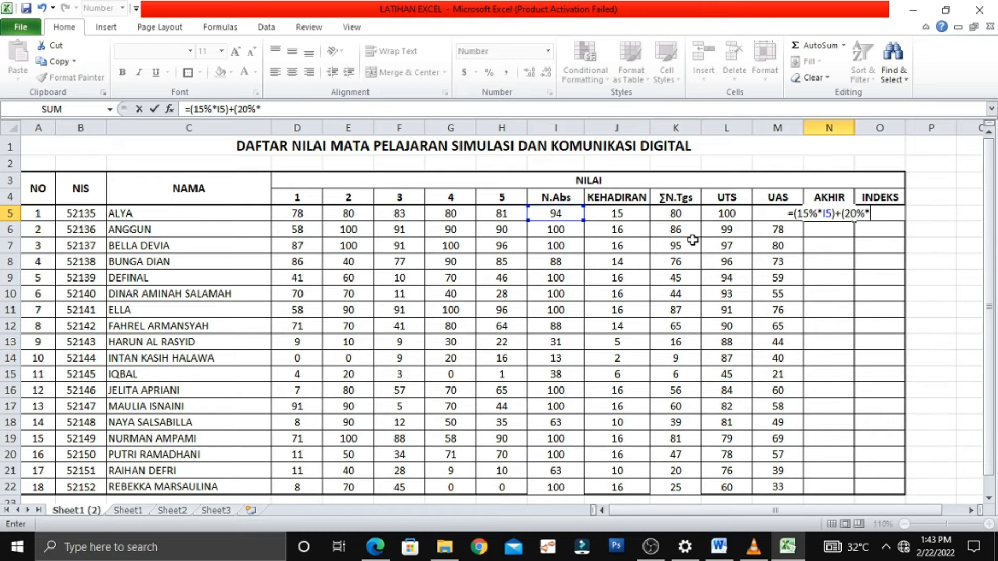
pyautogui.click(676, 214)
pyautogui.write(')+')
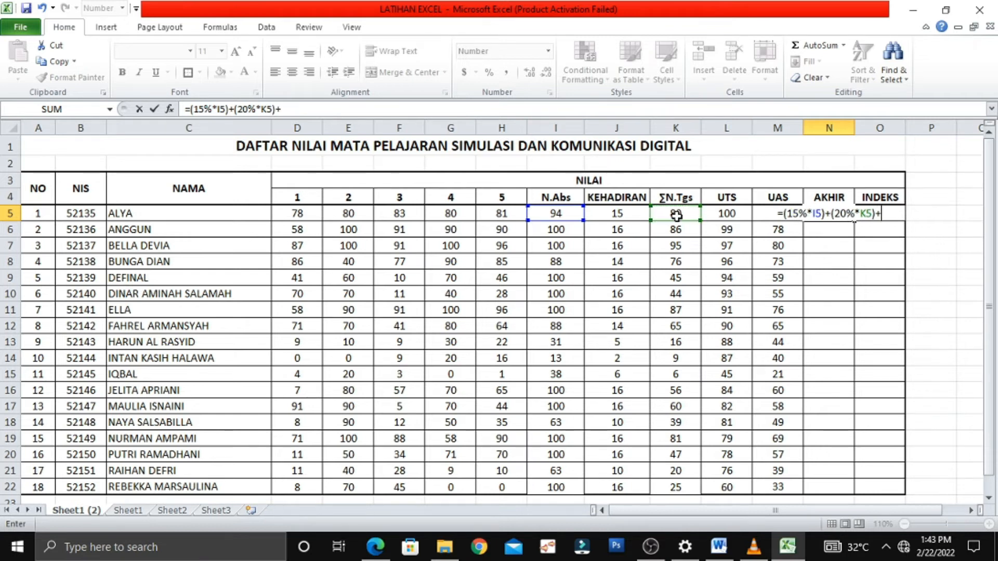
pyautogui.write('(')
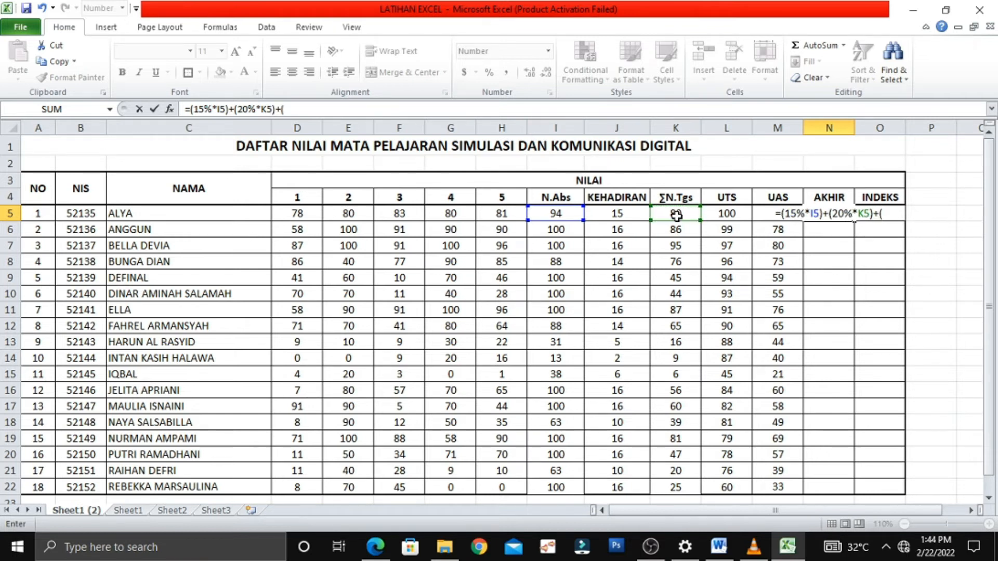
pyautogui.write('25')
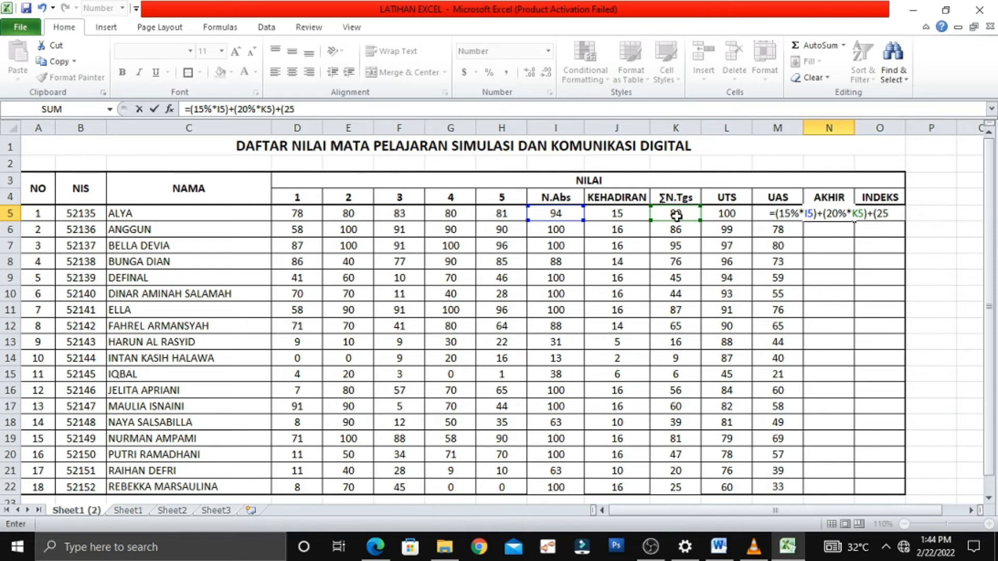
pyautogui.write('%')
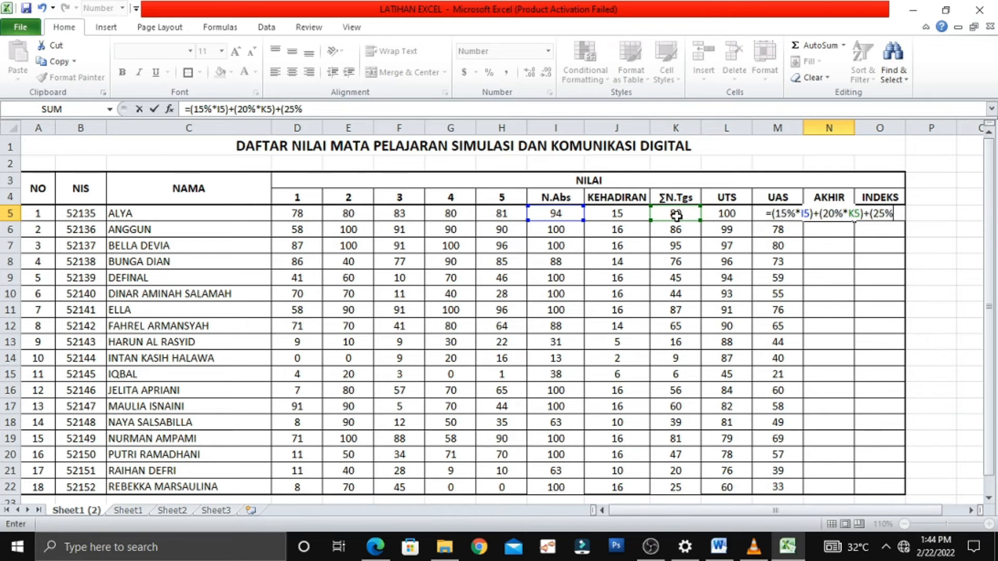
pyautogui.write('*')
pyautogui.click(728, 213)
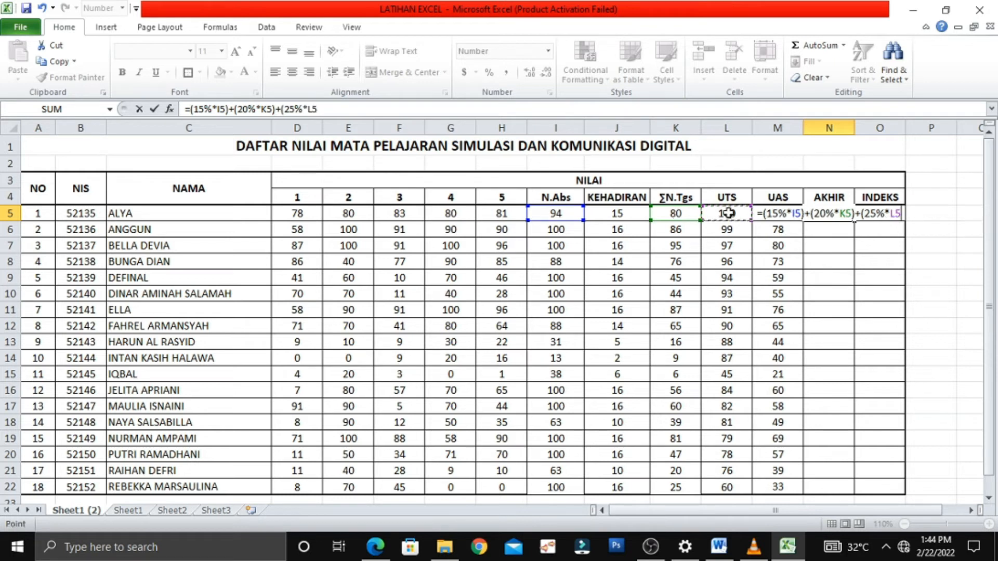
pyautogui.write(')')
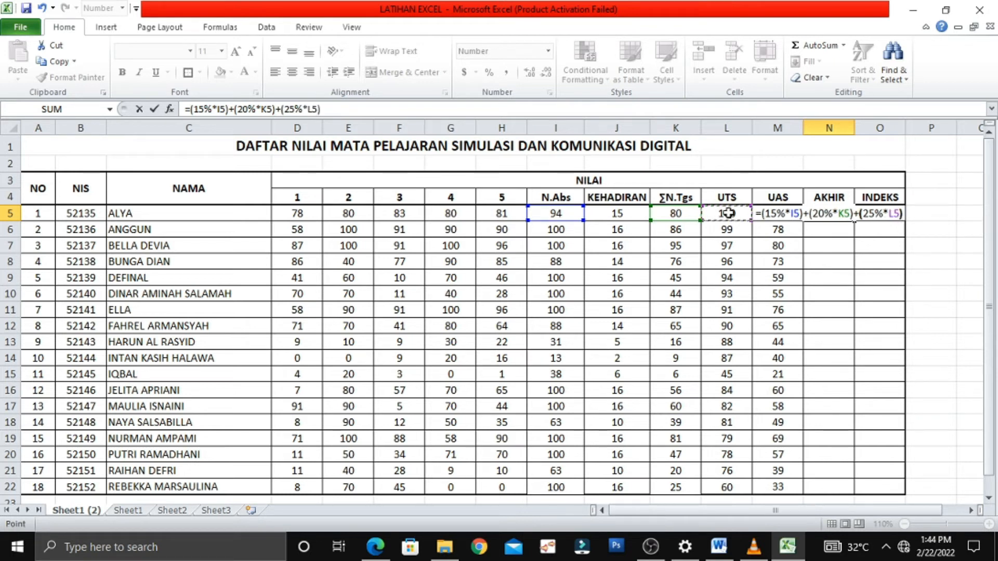
pyautogui.write('+(40')
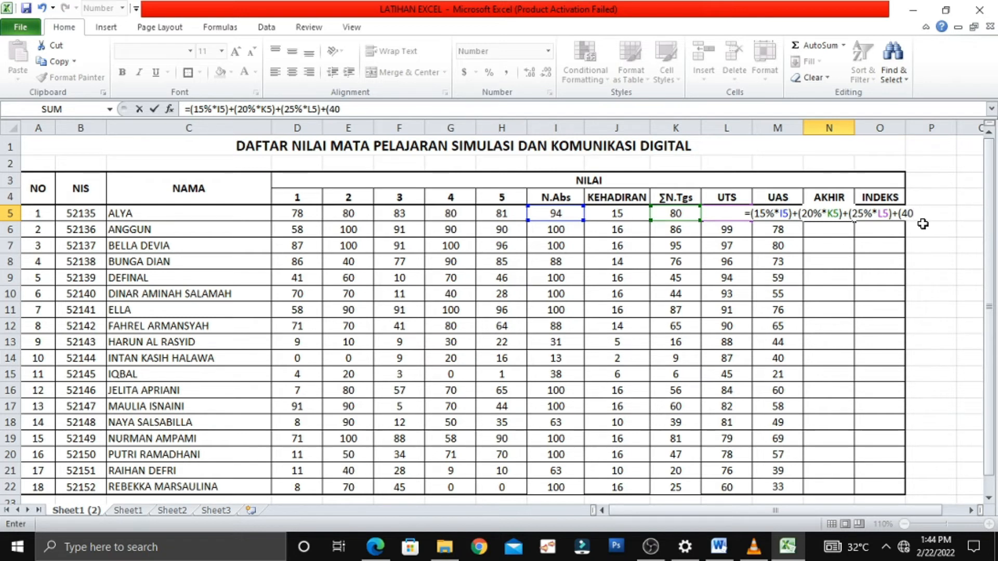
pyautogui.write('%*')
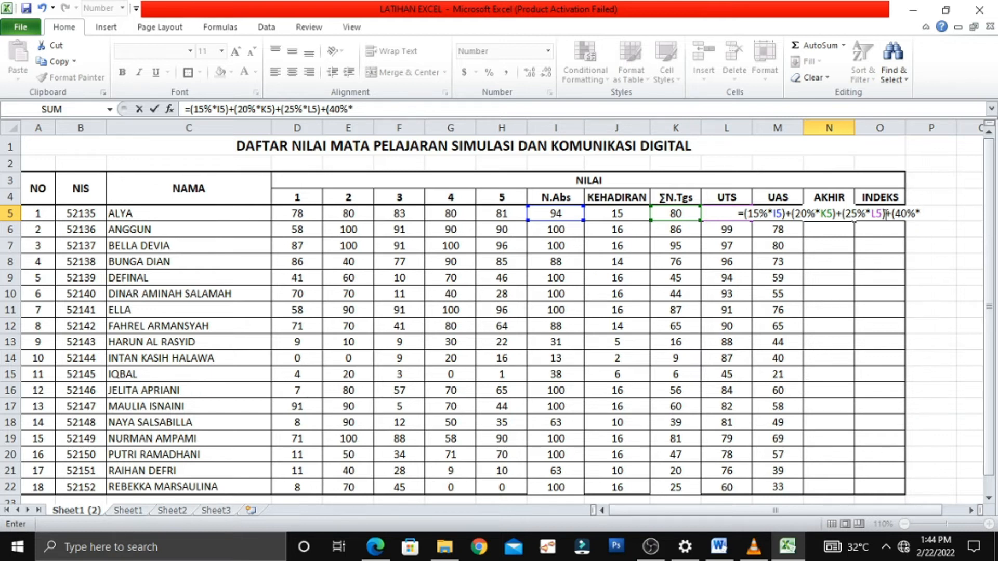
pyautogui.write('M5')
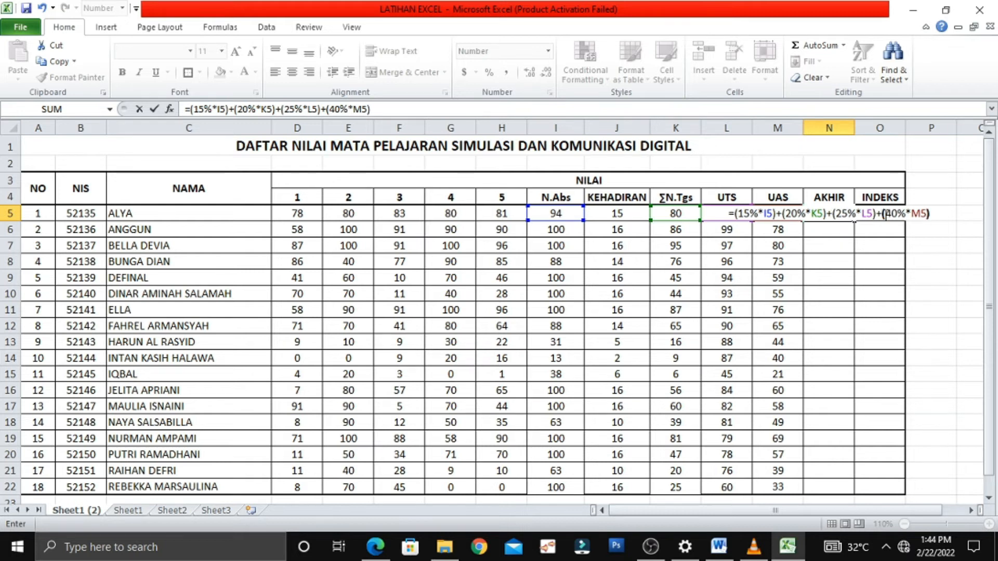
pyautogui.press('Return')
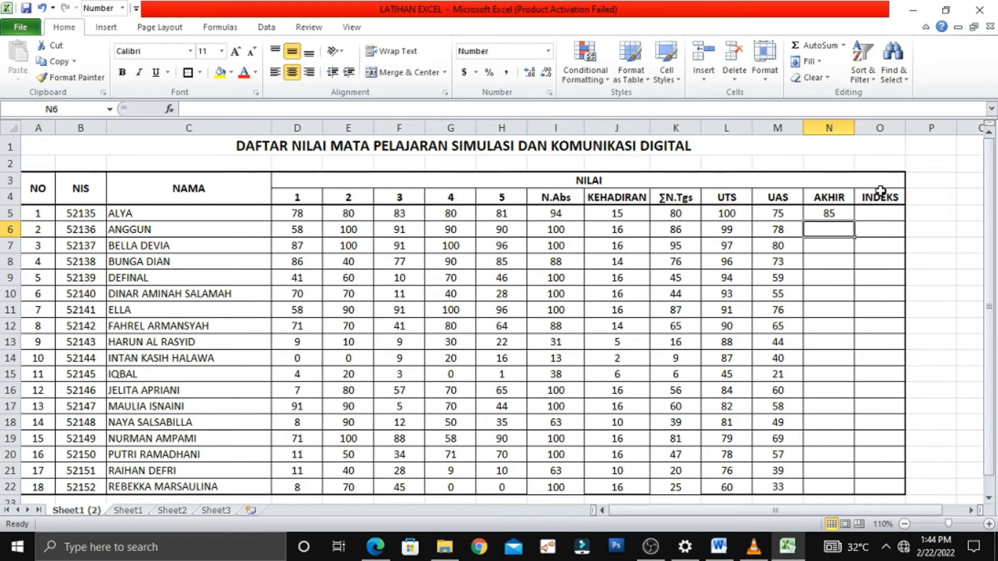
# Step: Review the cell references and percentage weights in the first student's AKHIR formula in N5
pyautogui.doubleClick(836, 212)
pyautogui.press('Left')
pyautogui.press('Left')
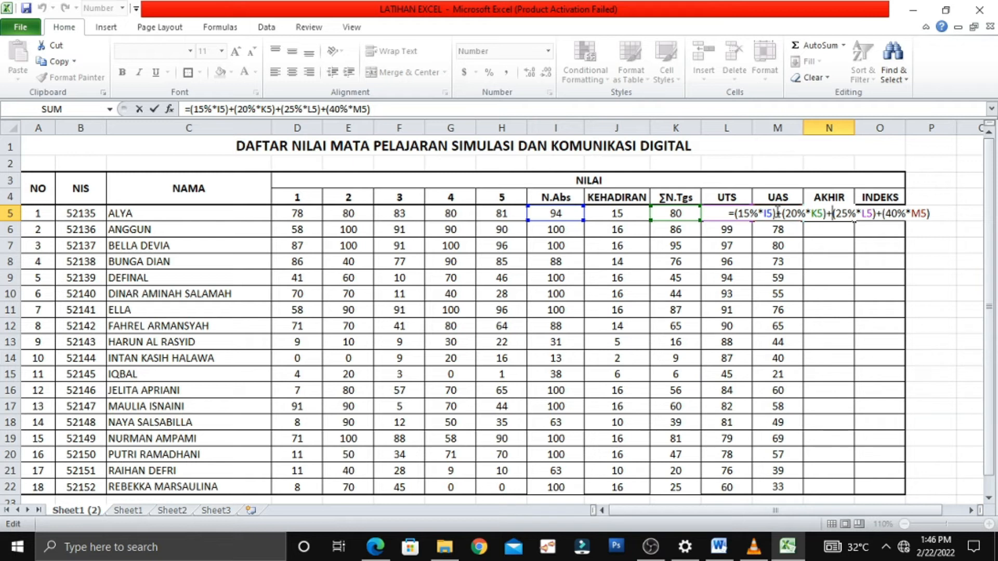
pyautogui.press('Return')
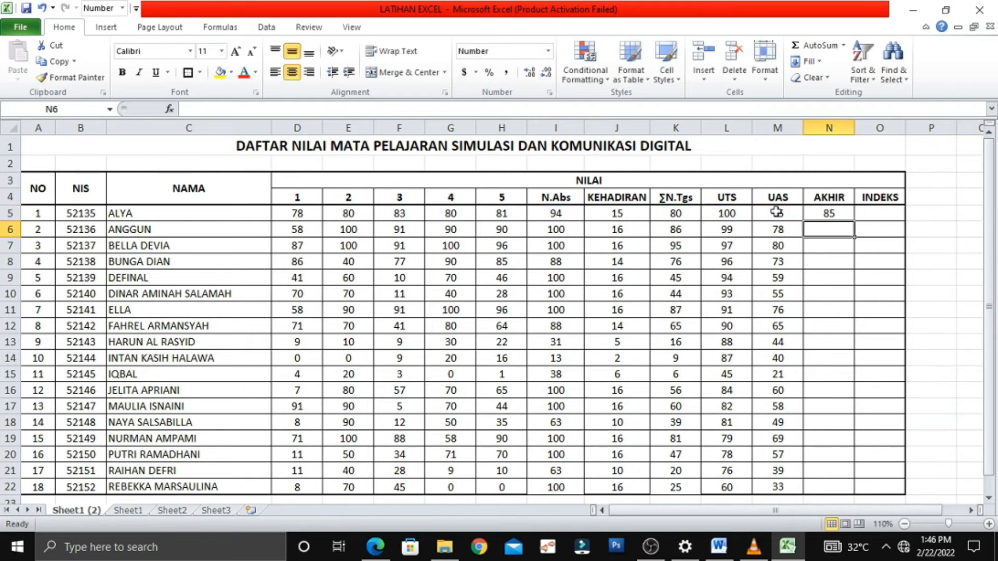
# Step: Copy the AKHIR formula from N5 down through N22 and check the copied formula in N22
pyautogui.click(829, 214)
pyautogui.moveTo(856, 222); pyautogui.dragTo(858, 489)
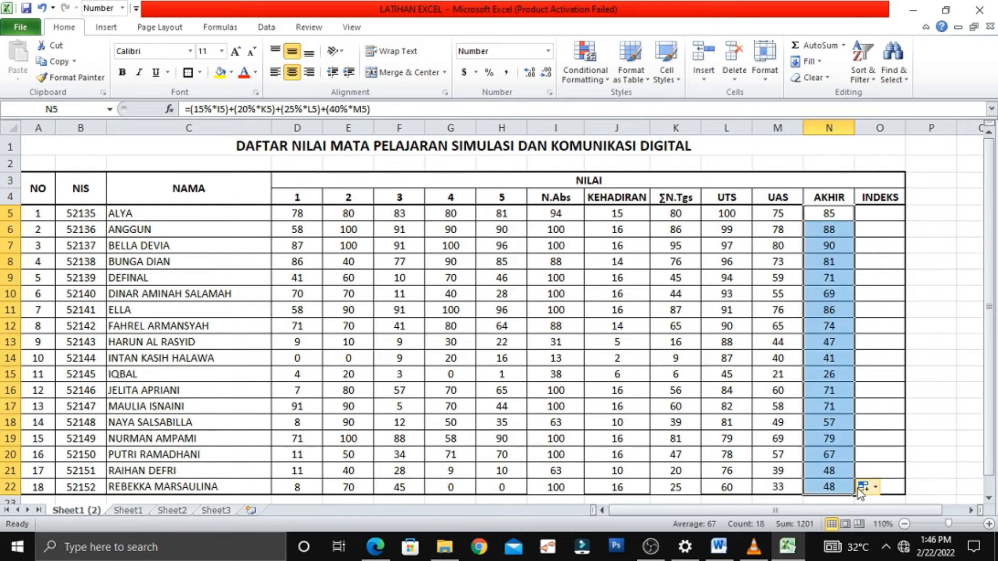
pyautogui.click(860, 471)
pyautogui.doubleClick(828, 487)
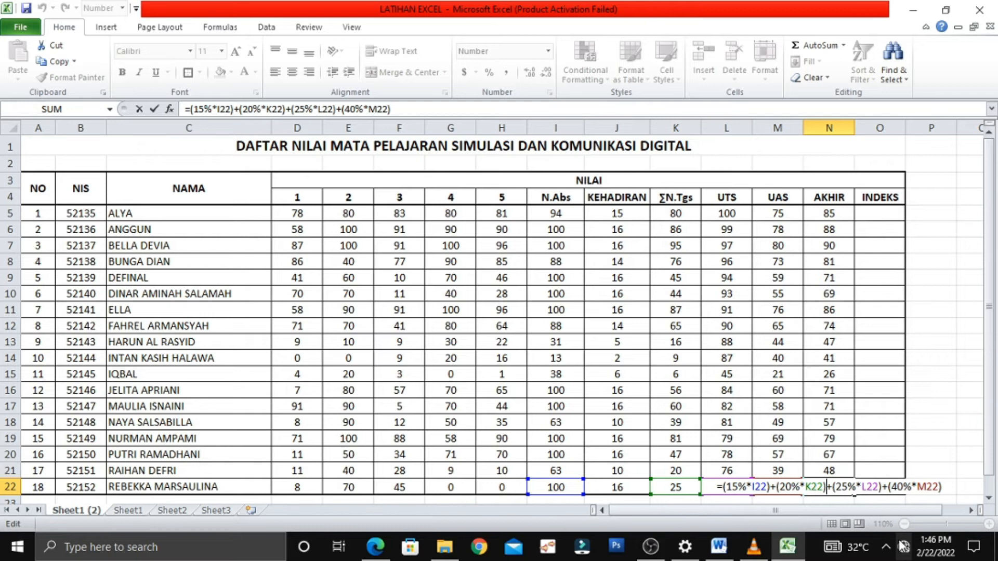
pyautogui.press('Escape')
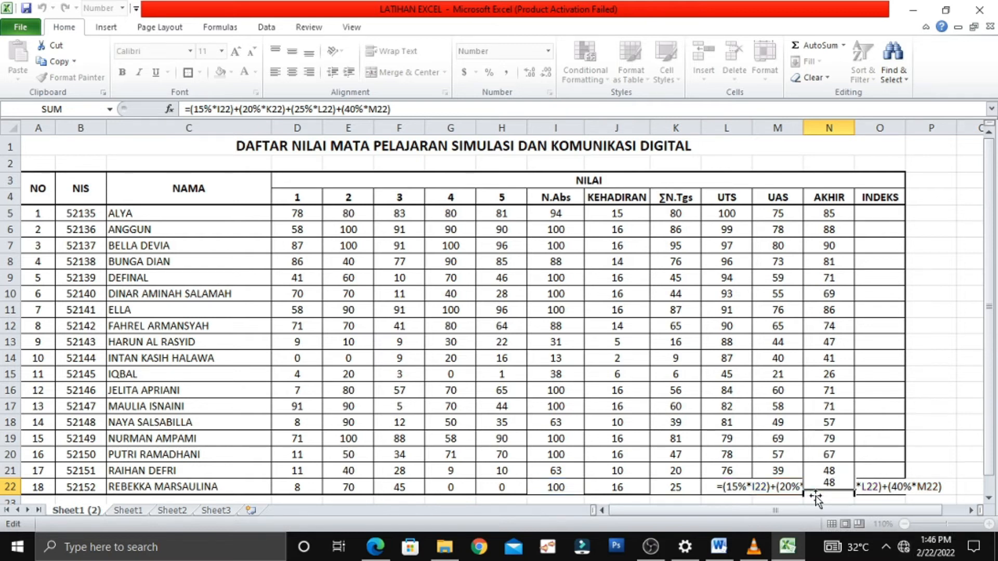
# Step: Consult the INDEKS rules in the PDF and grade the first student in O5 with =IF(N5<=40,"E",IF(N5<=55,"D",IF(N5<=67,"C",IF(N5<=79,"B",IF(N5>79,"A")))))
pyautogui.click(794, 553)
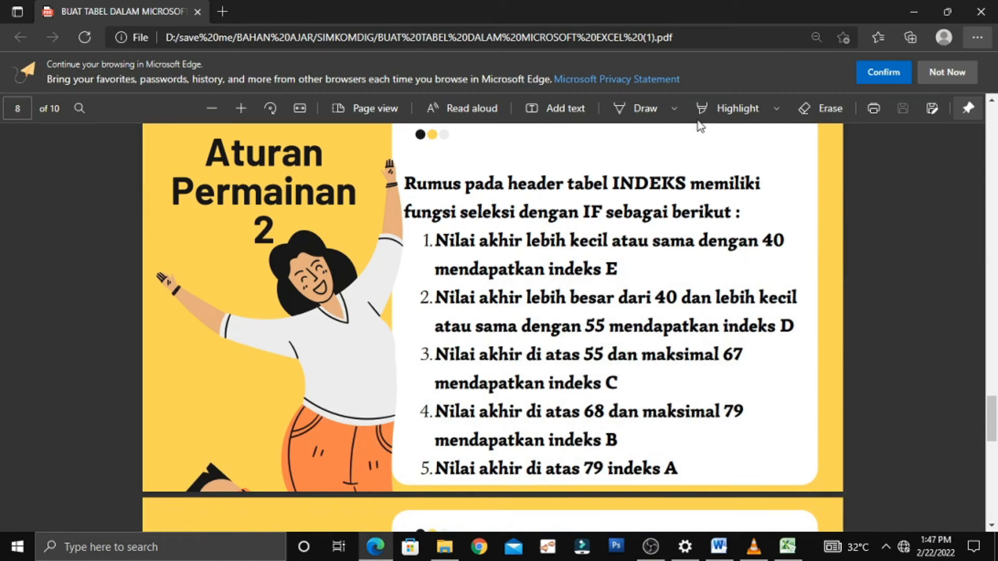
pyautogui.click(787, 546)
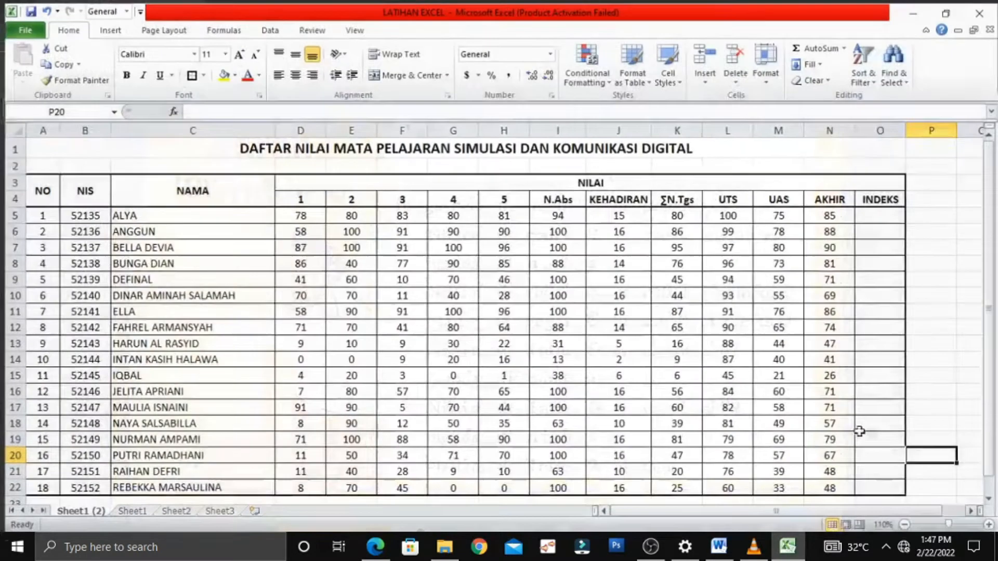
pyautogui.click(872, 212)
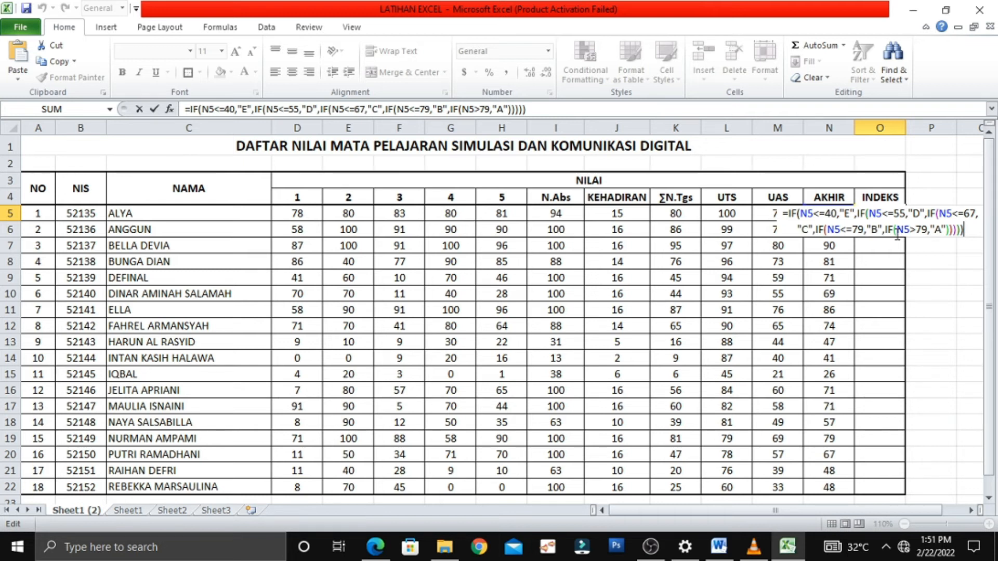
pyautogui.press('Return')
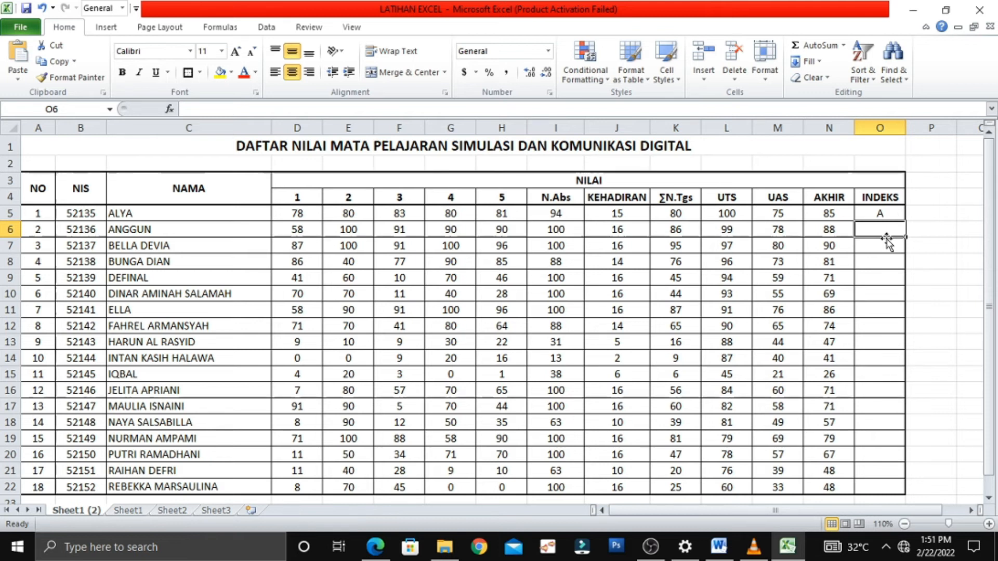
pyautogui.write('=IF')
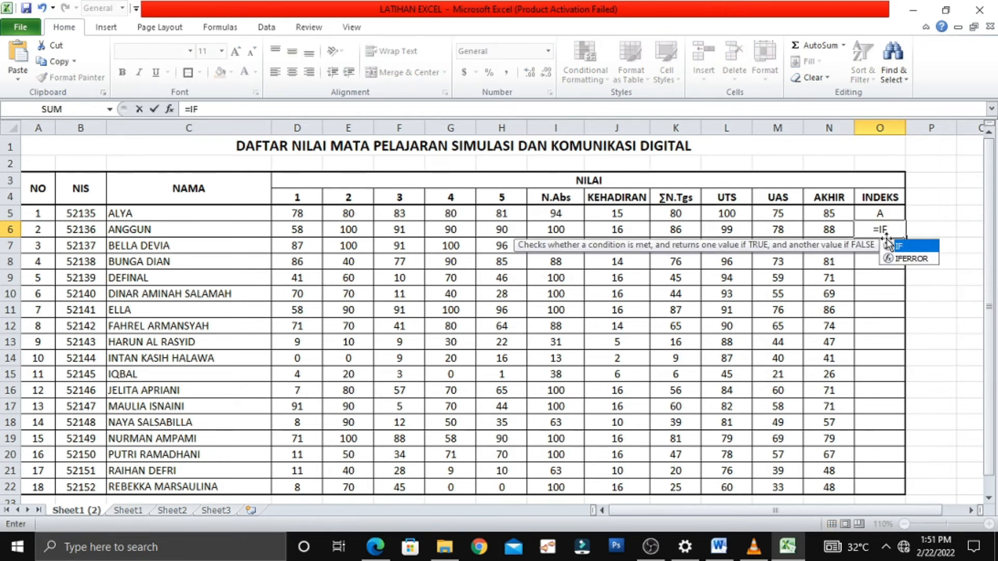
pyautogui.write('(')
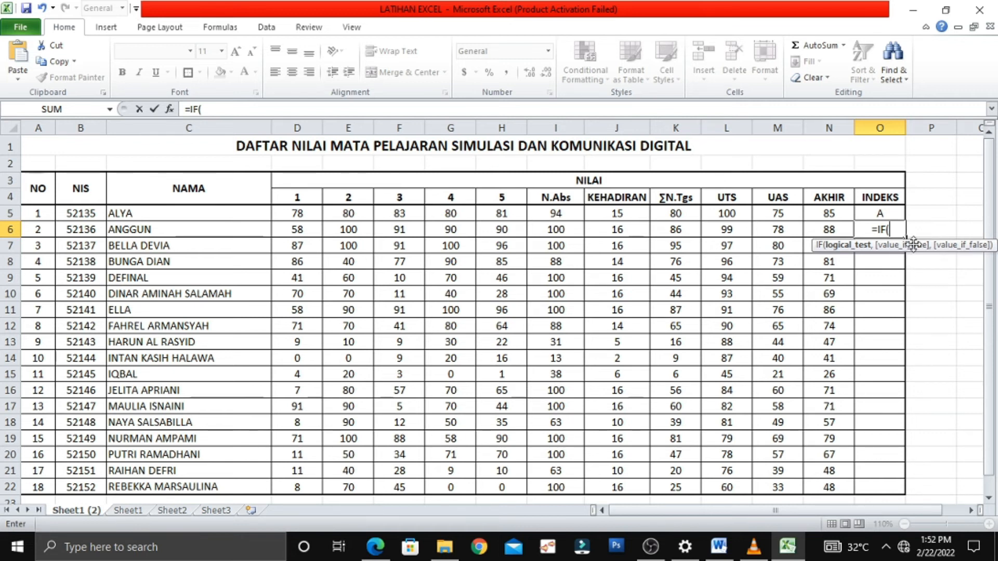
pyautogui.press('Escape')
# Step: Copy the nested IF formula from O5 down the INDEKS column through O22
pyautogui.click(886, 217)
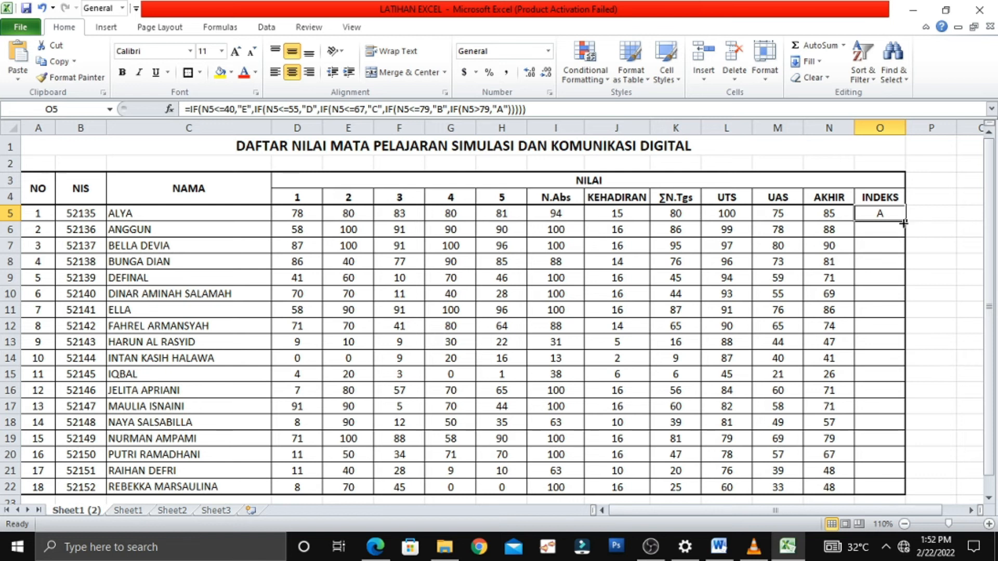
pyautogui.moveTo(905, 220); pyautogui.dragTo(903, 495)
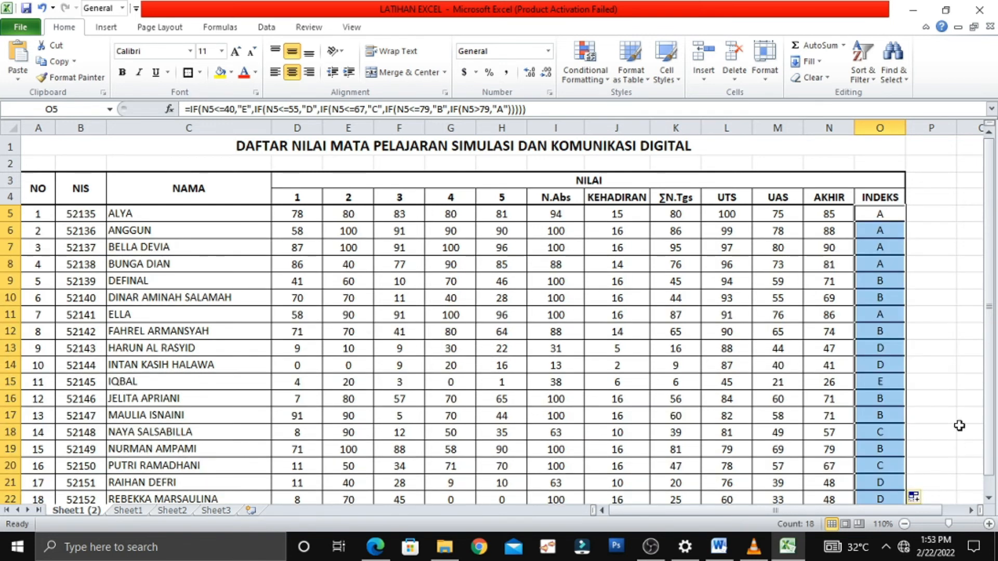
pyautogui.click(954, 410)
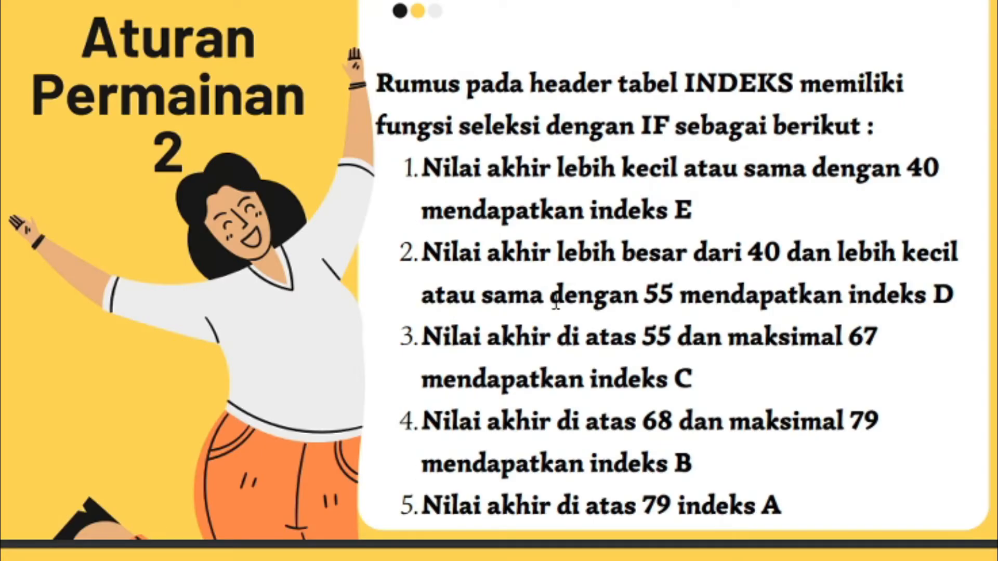
# Step: Examine the conditional formatting rule for daily scores and the sample table in the assignment PDF
pyautogui.scroll(-5, 555, 304)
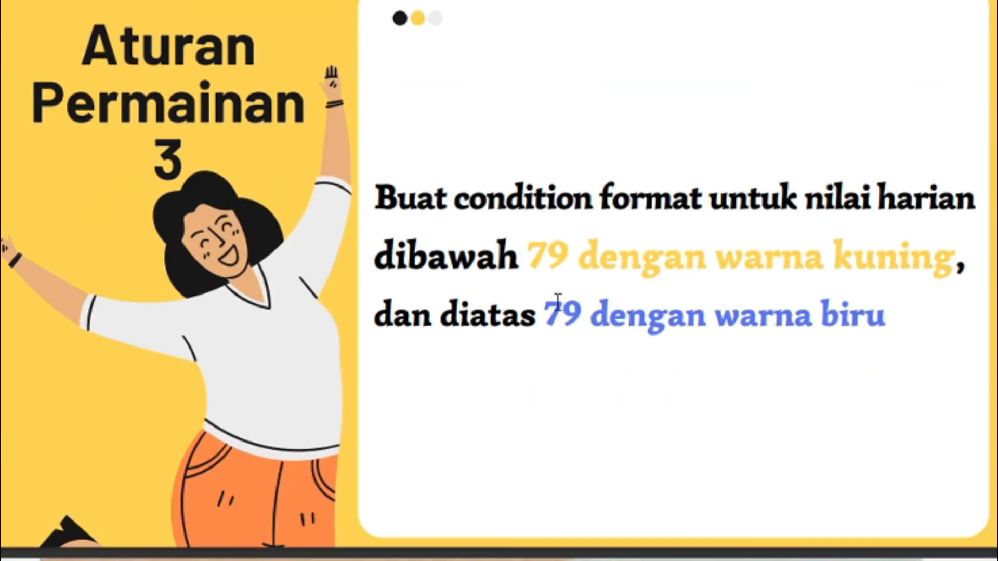
pyautogui.scroll(1, 559, 299)
pyautogui.scroll(-1, 561, 295)
pyautogui.scroll(15, 519, 373)
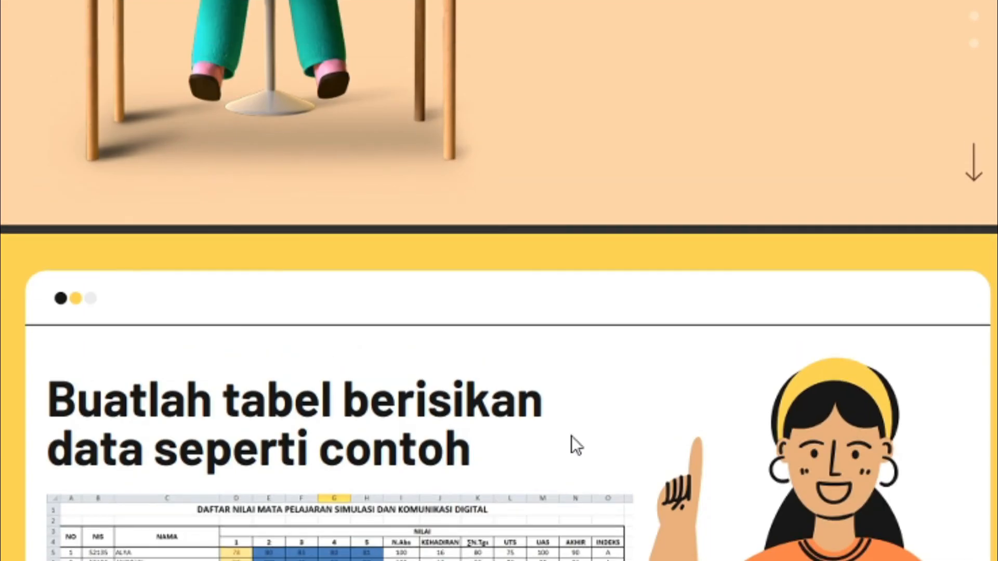
pyautogui.scroll(-5, 572, 435)
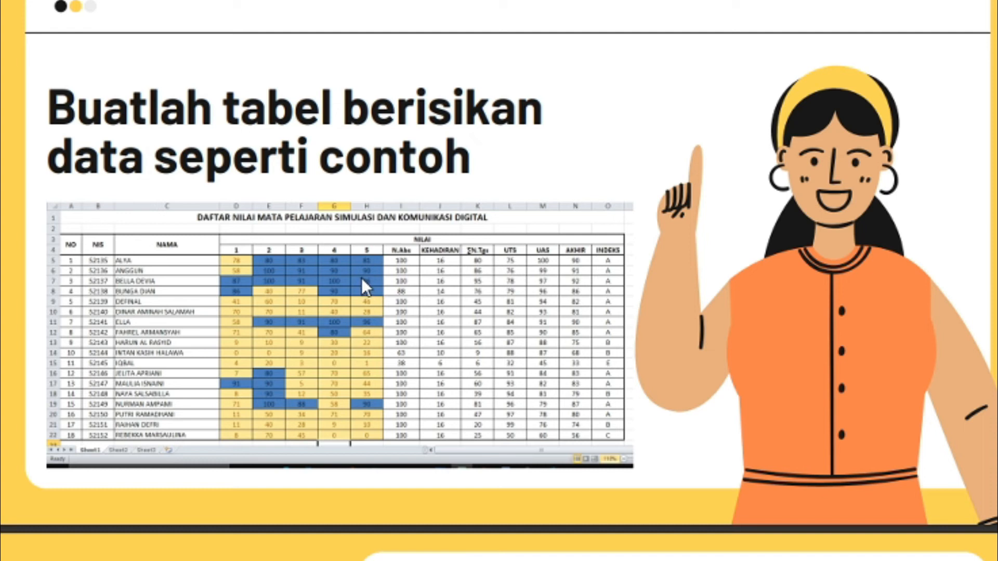
pyautogui.scroll(-13, 439, 342)
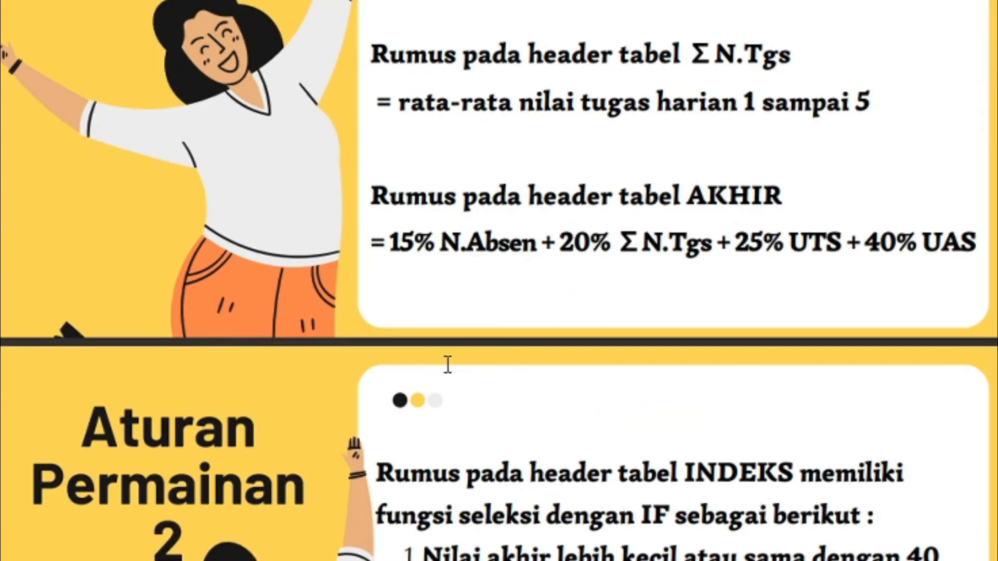
pyautogui.scroll(-13, 448, 366)
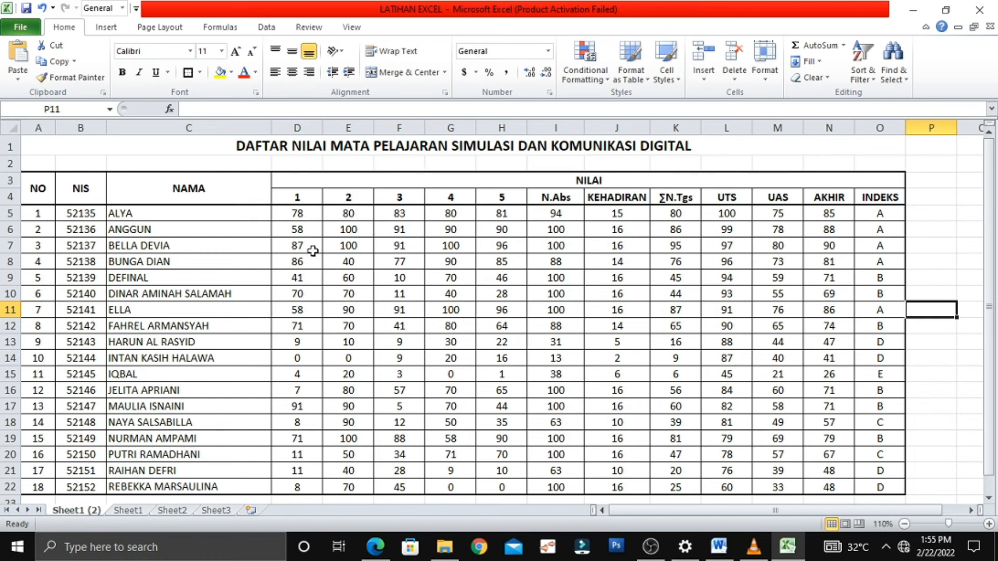
# Step: Add a Greater Than conditional formatting rule for 79 to the daily scores D5:H22, using a custom blue fill
pyautogui.moveTo(295, 213); pyautogui.dragTo(510, 482)
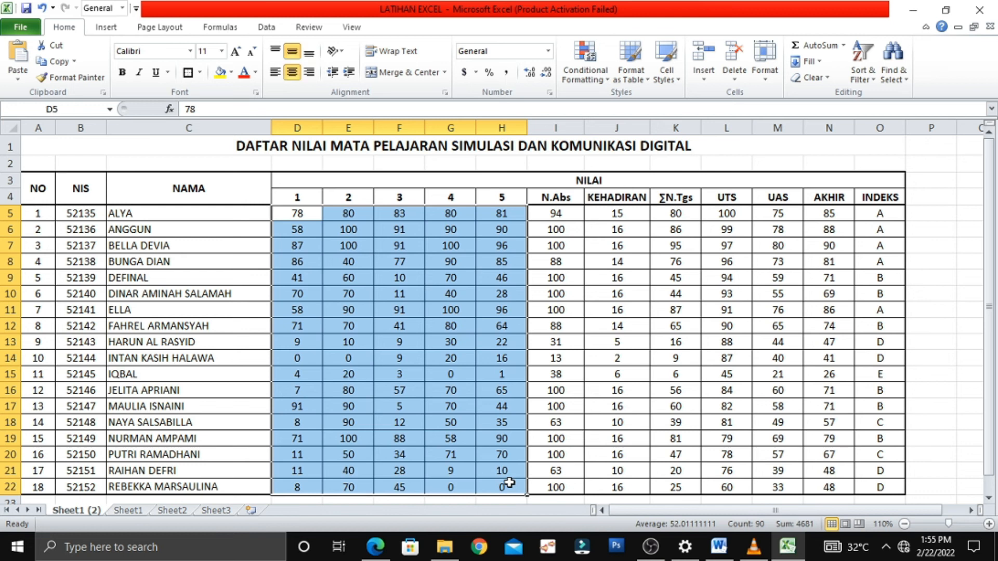
pyautogui.click(598, 83)
pyautogui.moveTo(665, 106)
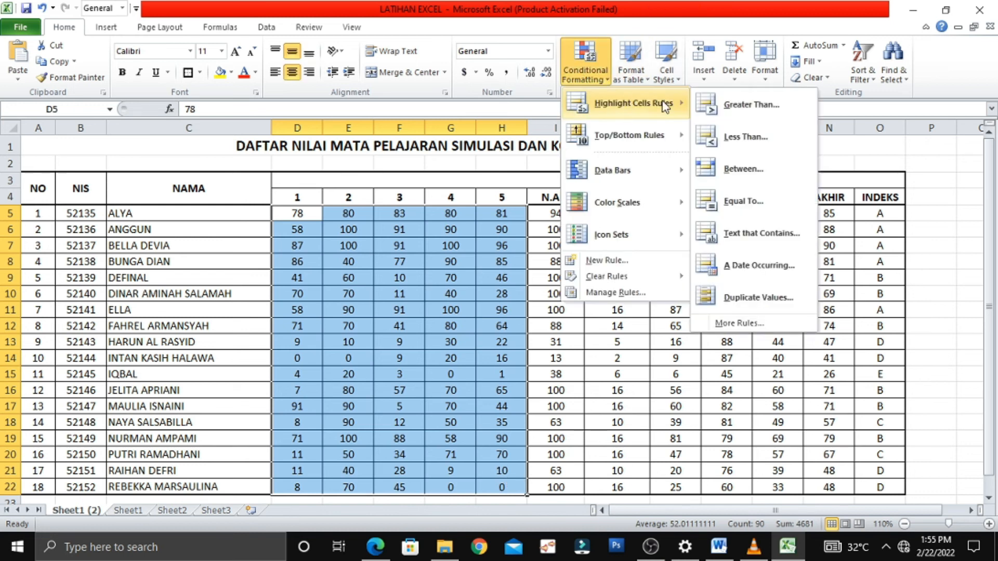
pyautogui.click(752, 106)
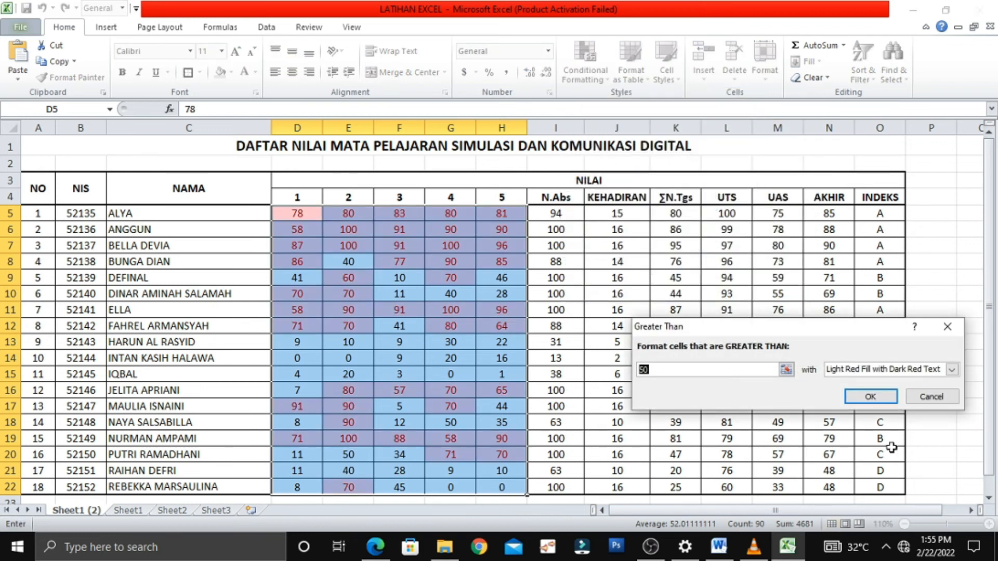
pyautogui.write('79')
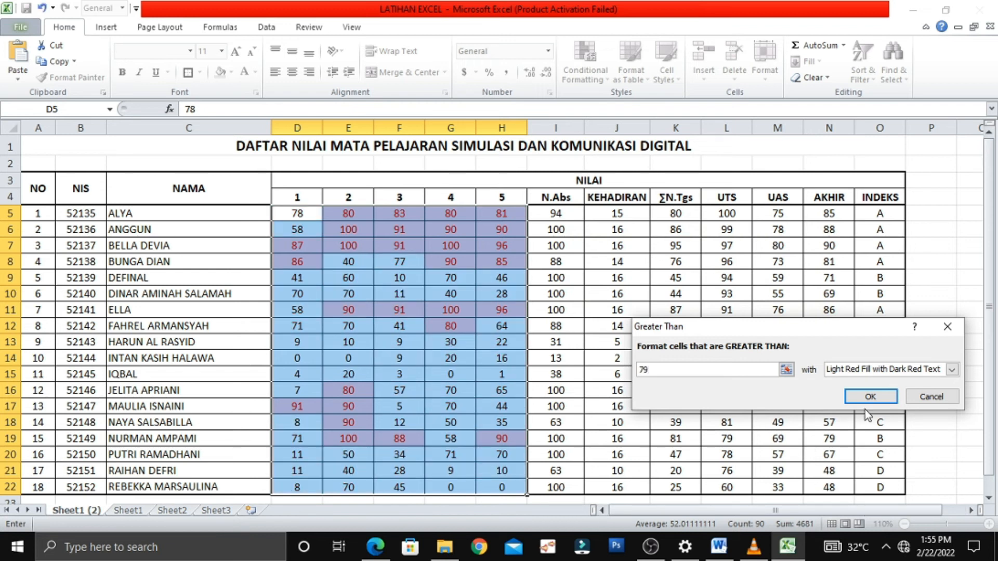
pyautogui.click(951, 370)
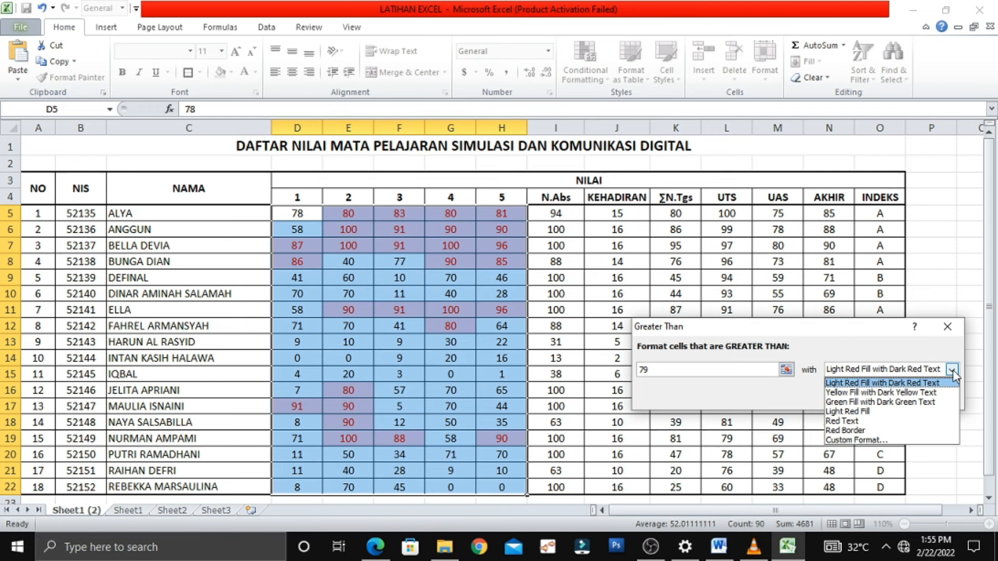
pyautogui.click(858, 441)
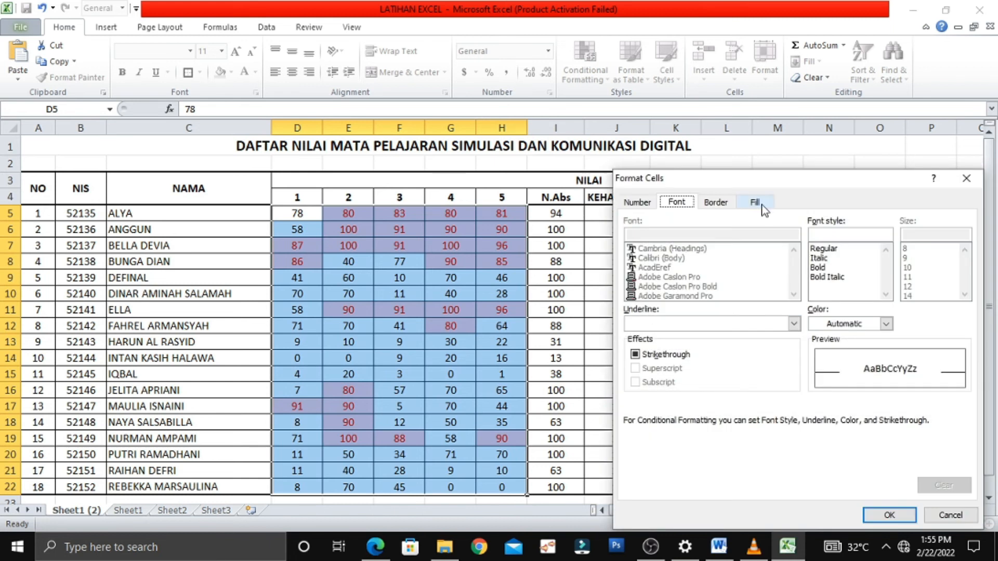
pyautogui.click(765, 208)
pyautogui.click(690, 254)
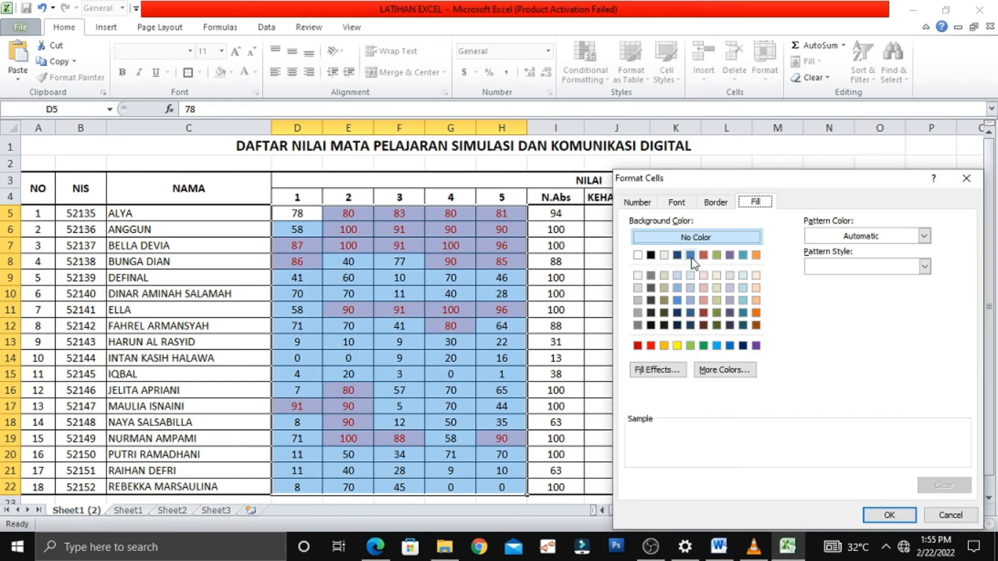
pyautogui.click(890, 515)
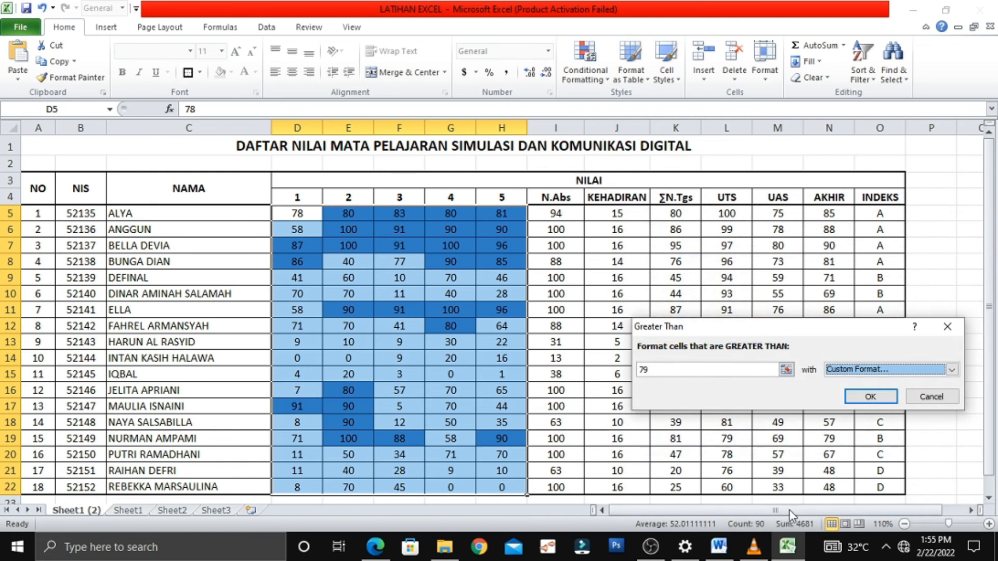
pyautogui.click(871, 396)
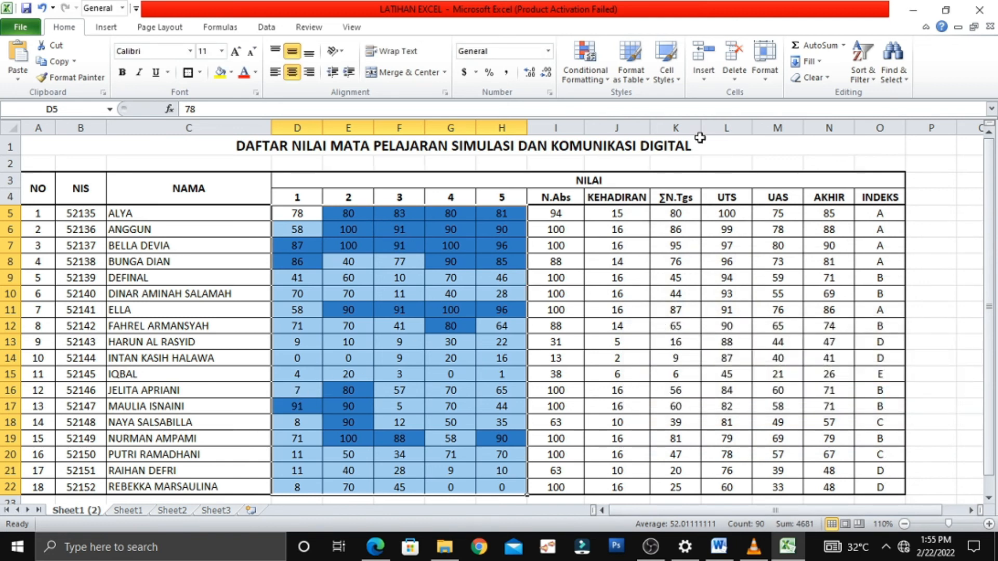
# Step: Add a Less Than conditional formatting rule for 79 to D5:H22, using Yellow Fill with Dark Yellow Text
pyautogui.click(584, 73)
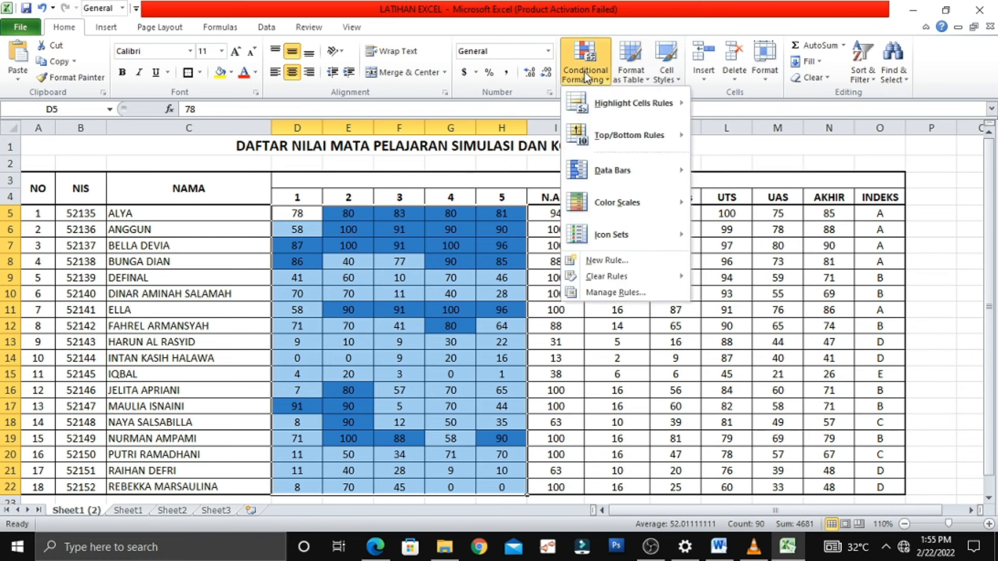
pyautogui.moveTo(676, 109)
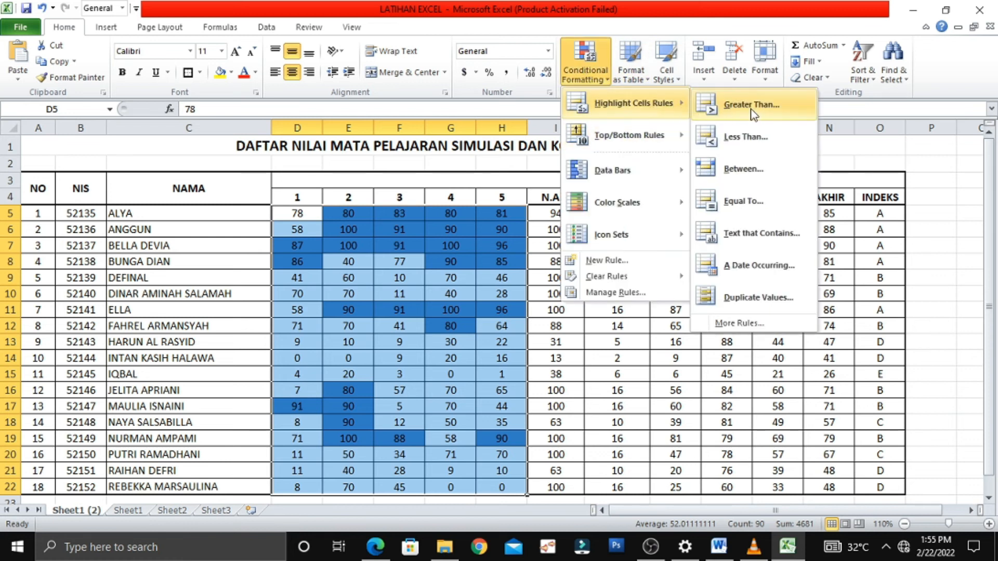
pyautogui.click(759, 139)
pyautogui.write('79')
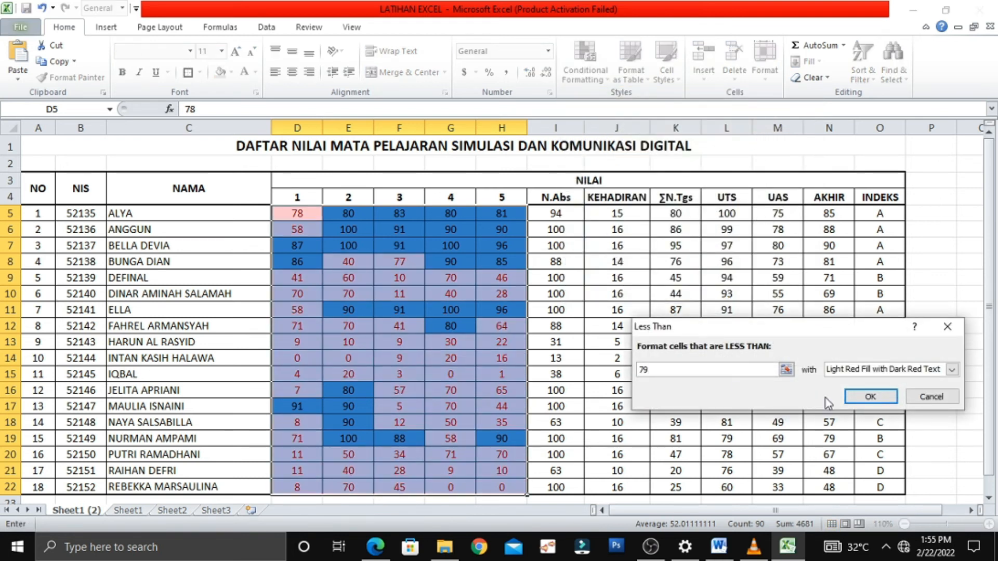
pyautogui.click(847, 369)
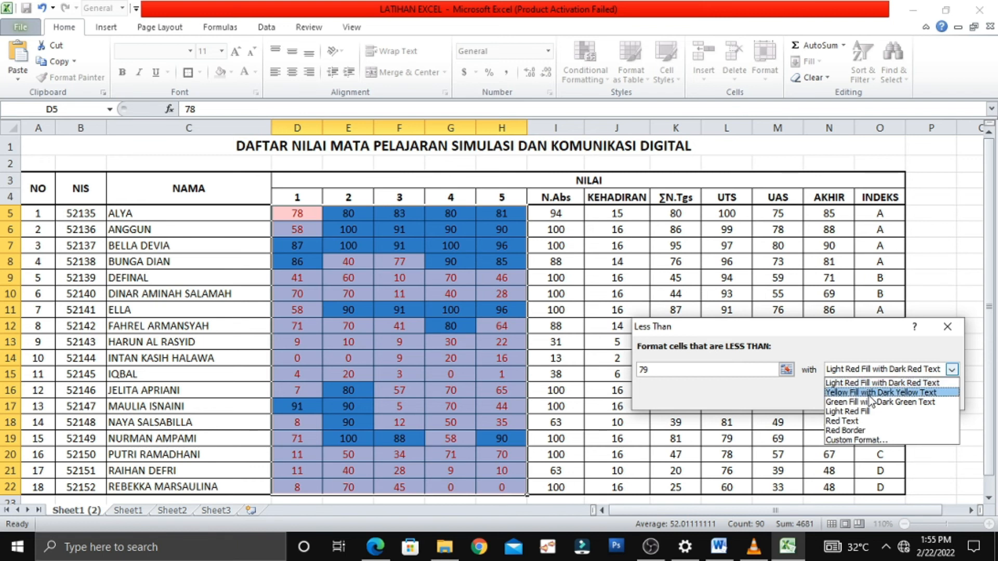
pyautogui.click(866, 392)
pyautogui.click(871, 396)
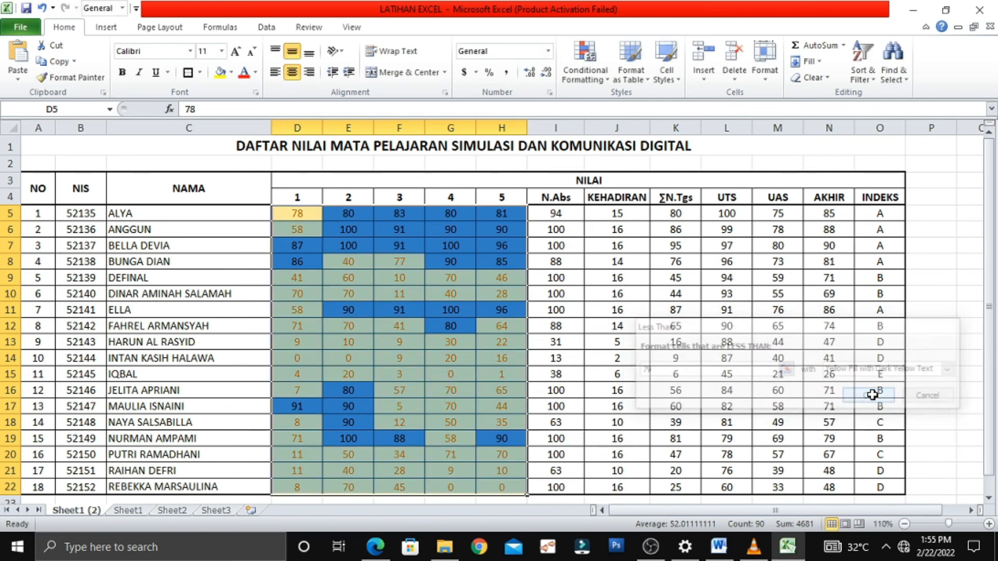
pyautogui.click(646, 374)
pyautogui.scroll(-3, 673, 388)
pyautogui.scroll(3, 673, 390)
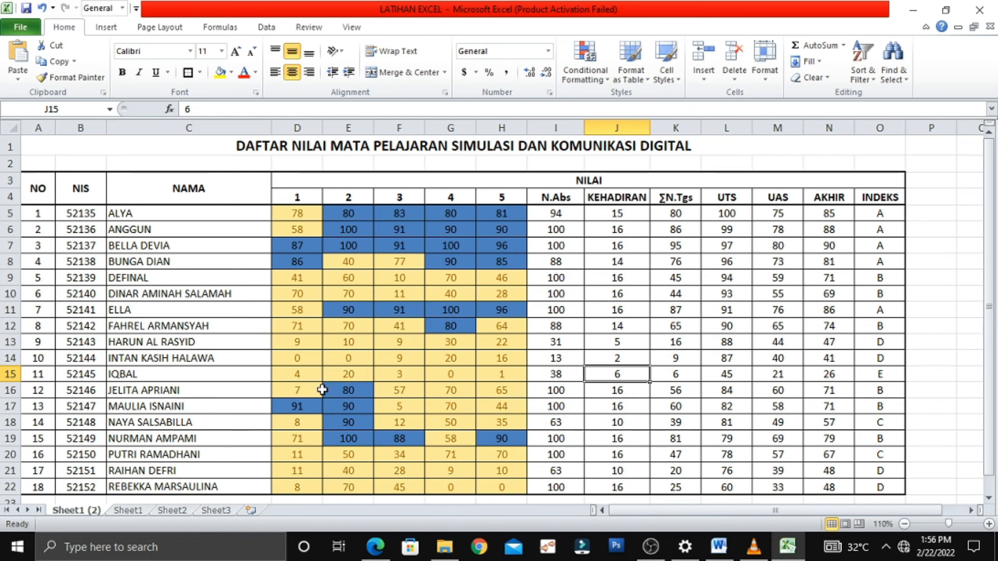
pyautogui.click(301, 358)
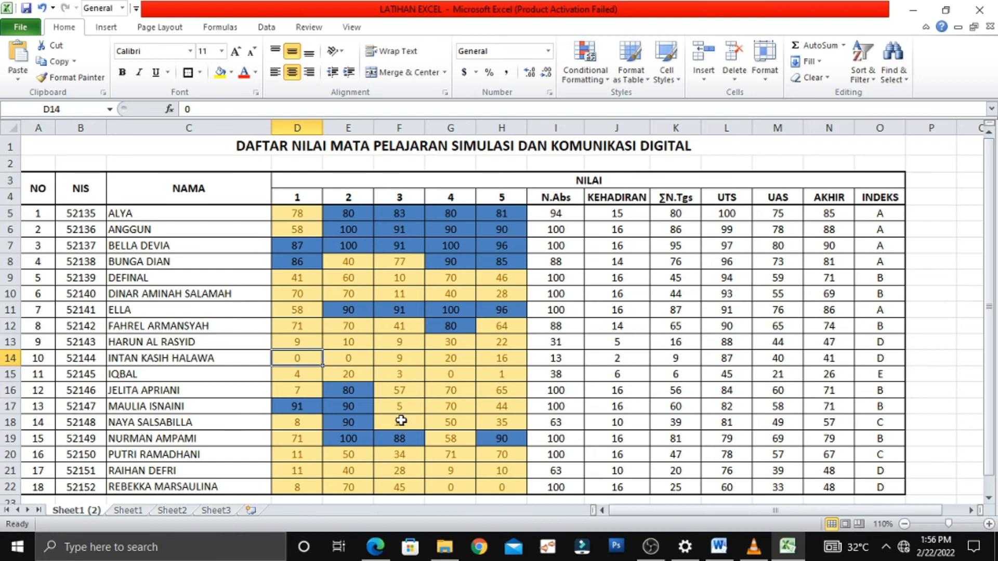
# Step: Set the daily score in cell D14 to 80
pyautogui.write('8')
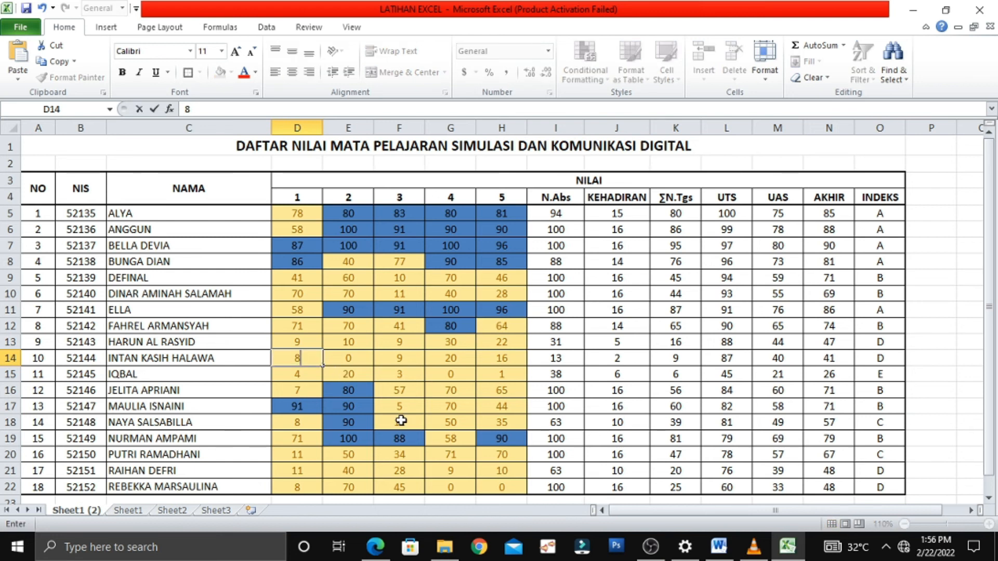
pyautogui.write('0')
pyautogui.press('Return')
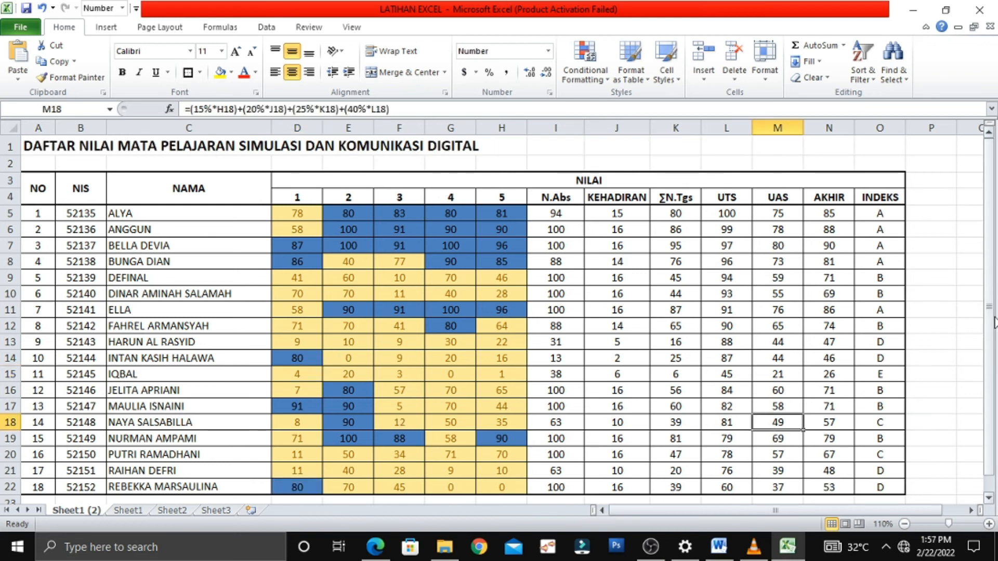
pyautogui.click(944, 294)
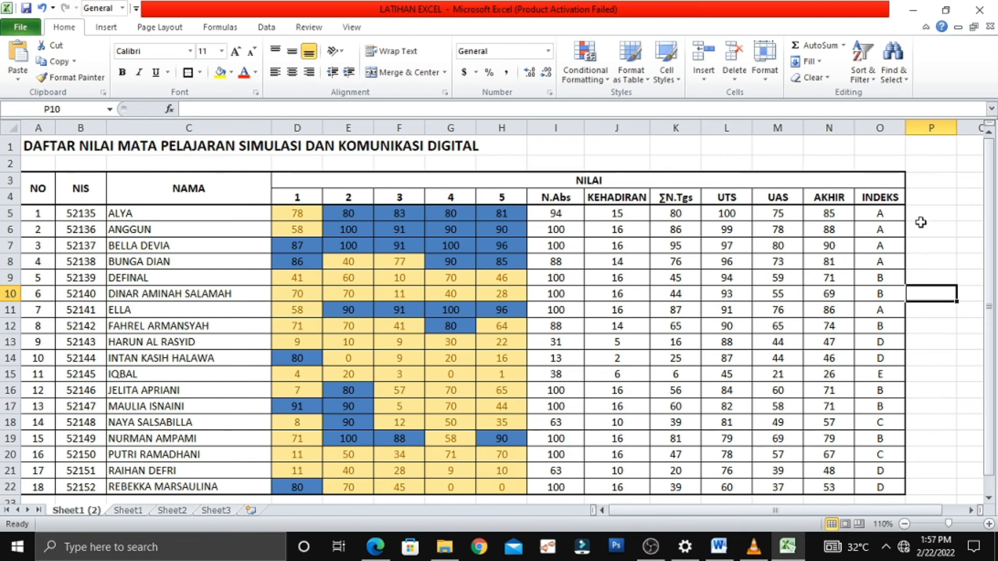
pyautogui.click(947, 391)
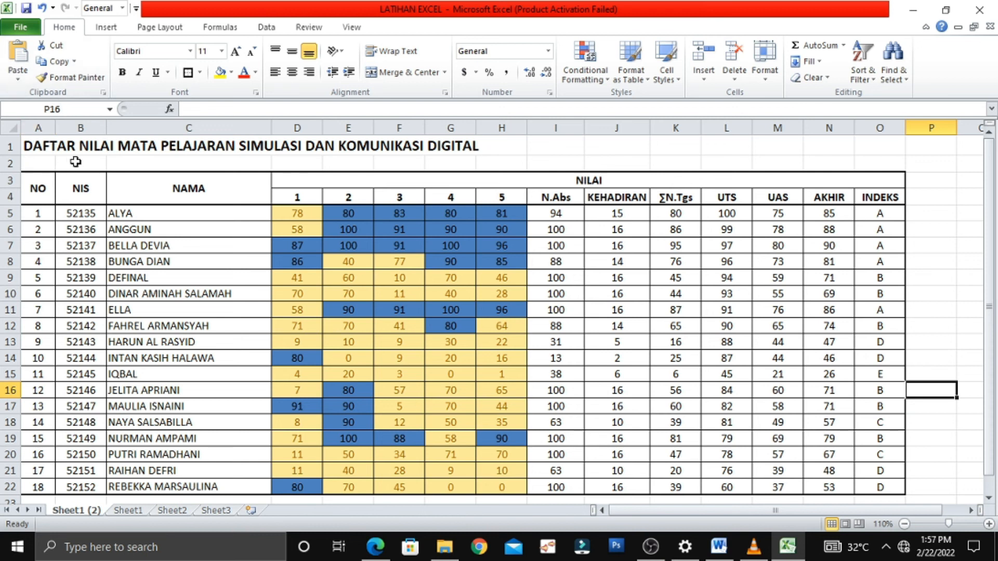
# Step: Merge and centre the title DAFTAR NILAI MATA PELAJARAN SIMULASI DAN KOMUNIKASI DIGITAL across A1:O1
pyautogui.doubleClick(31, 146)
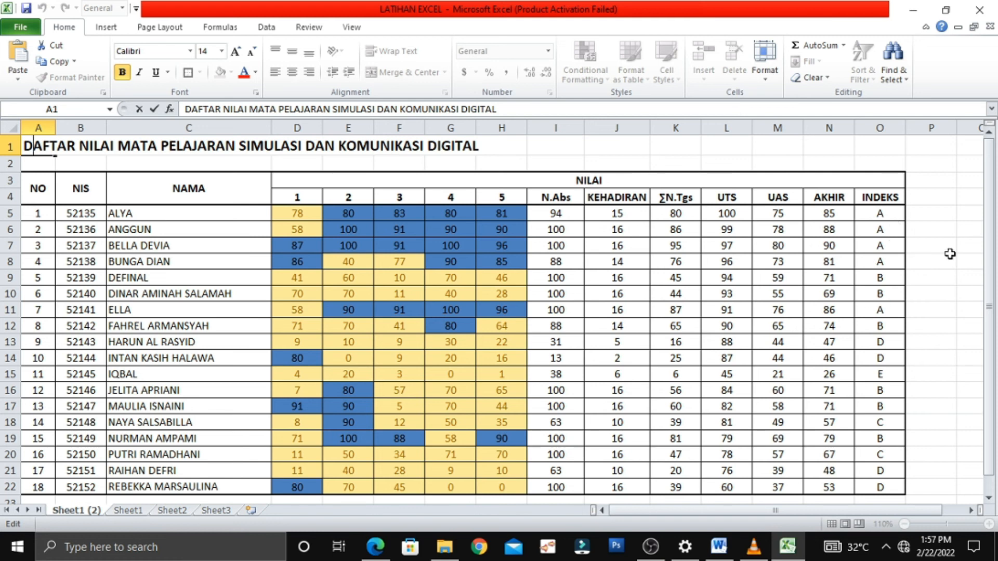
pyautogui.click(65, 165)
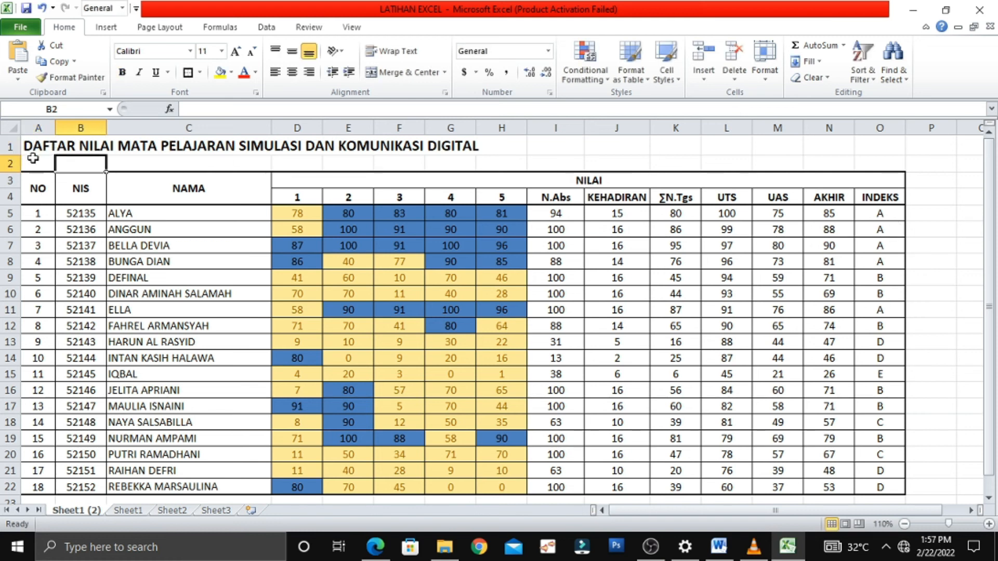
pyautogui.click(27, 146)
pyautogui.moveTo(30, 146); pyautogui.dragTo(900, 150)
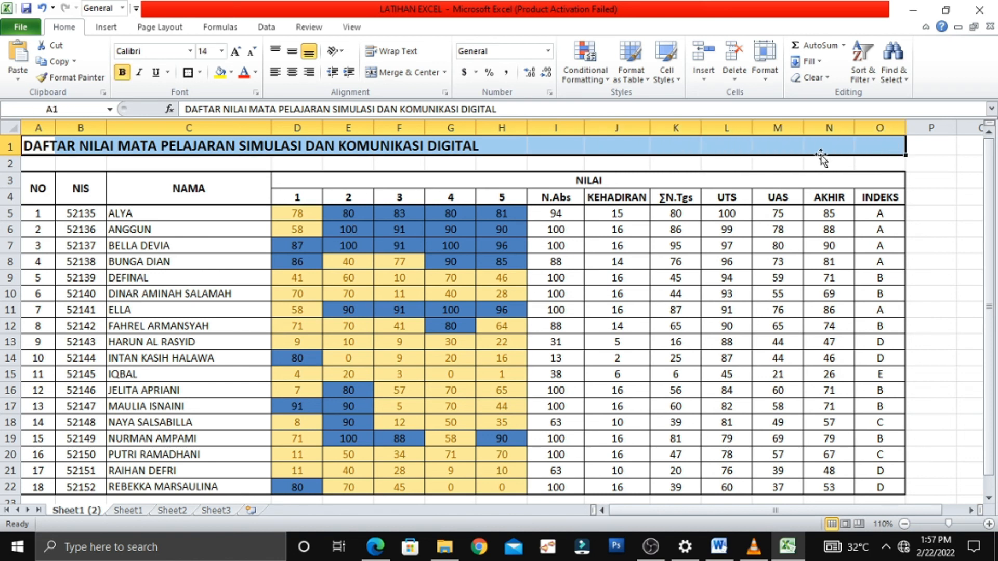
pyautogui.click(394, 74)
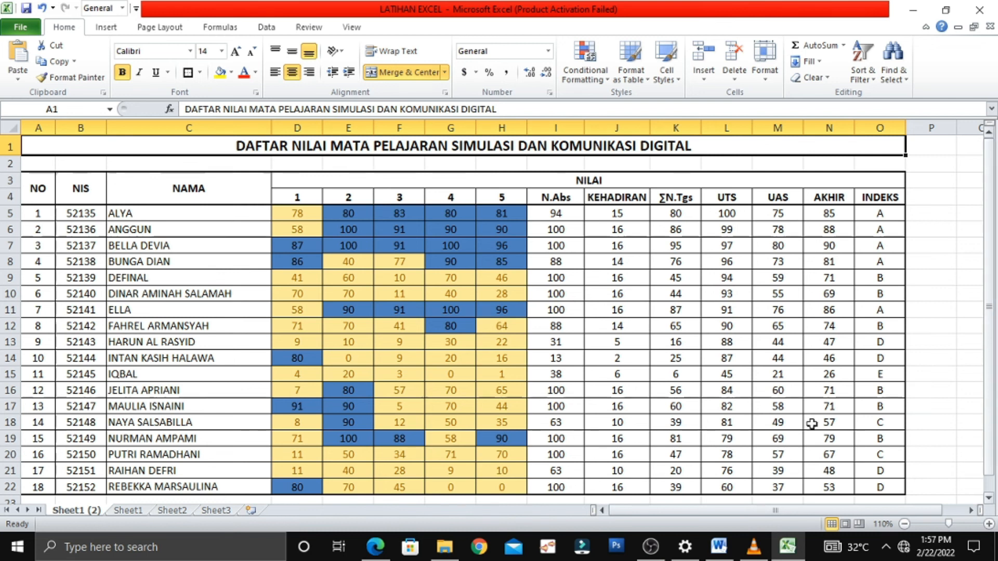
pyautogui.click(670, 375)
pyautogui.scroll(-3, 739, 400)
pyautogui.scroll(3, 751, 393)
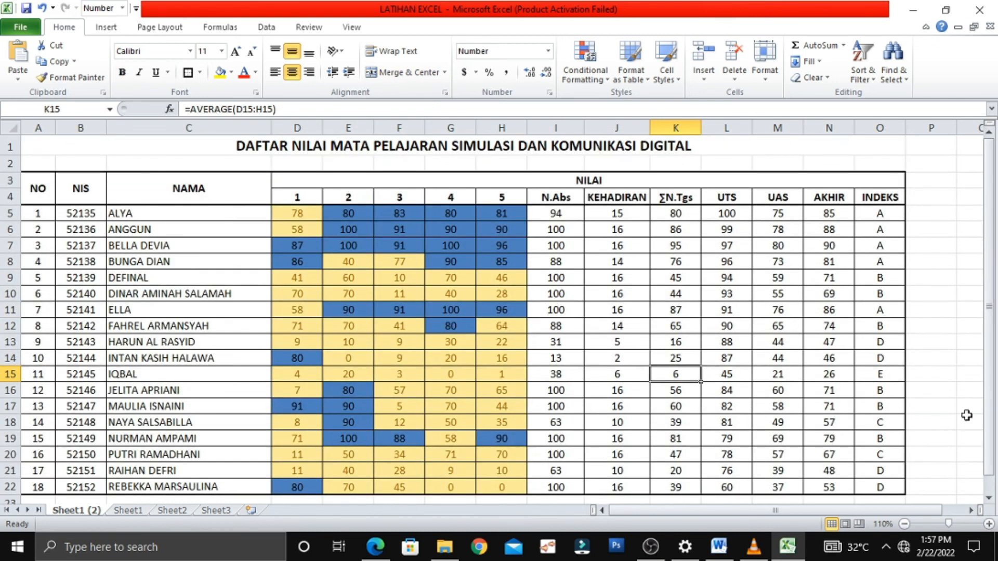
pyautogui.click(942, 364)
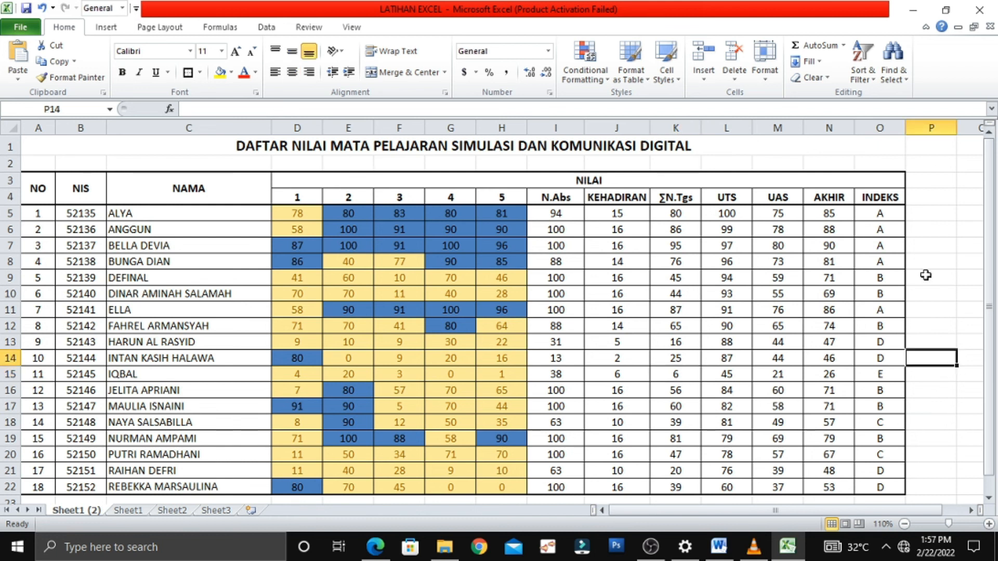
pyautogui.click(970, 248)
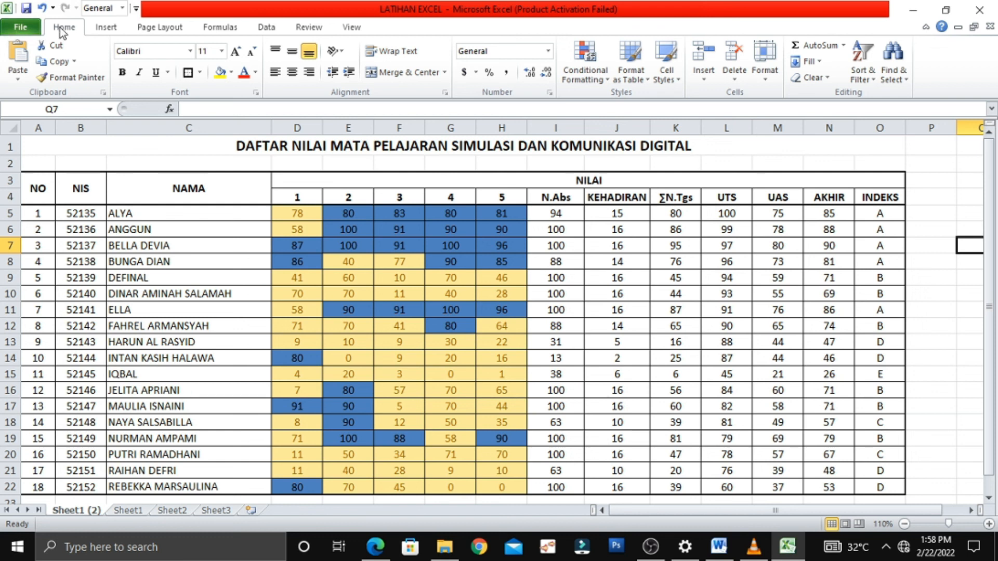
# Step: Save the workbook under the new name TUGAS 2 in the Documents folder as an Excel Workbook
pyautogui.click(16, 31)
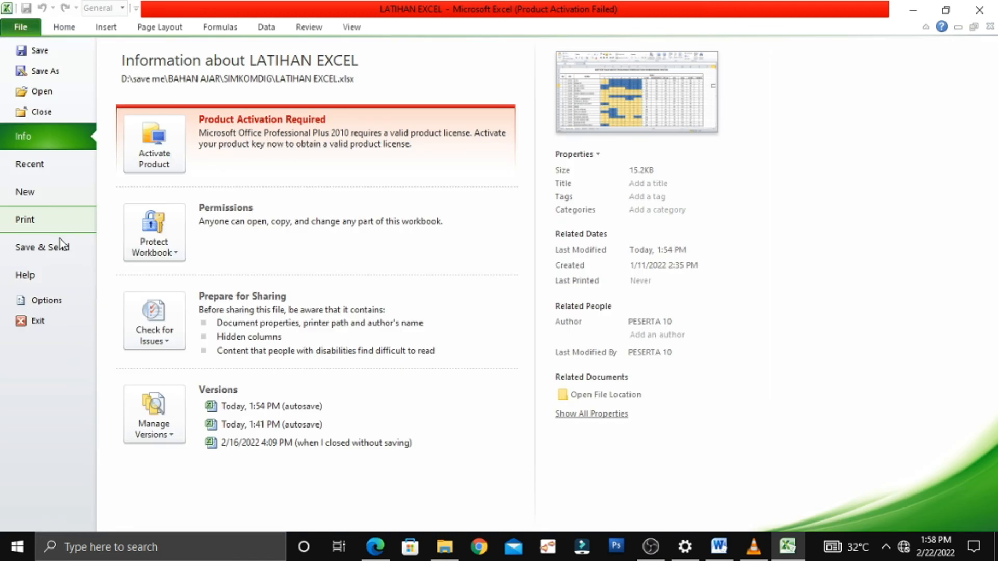
pyautogui.click(38, 71)
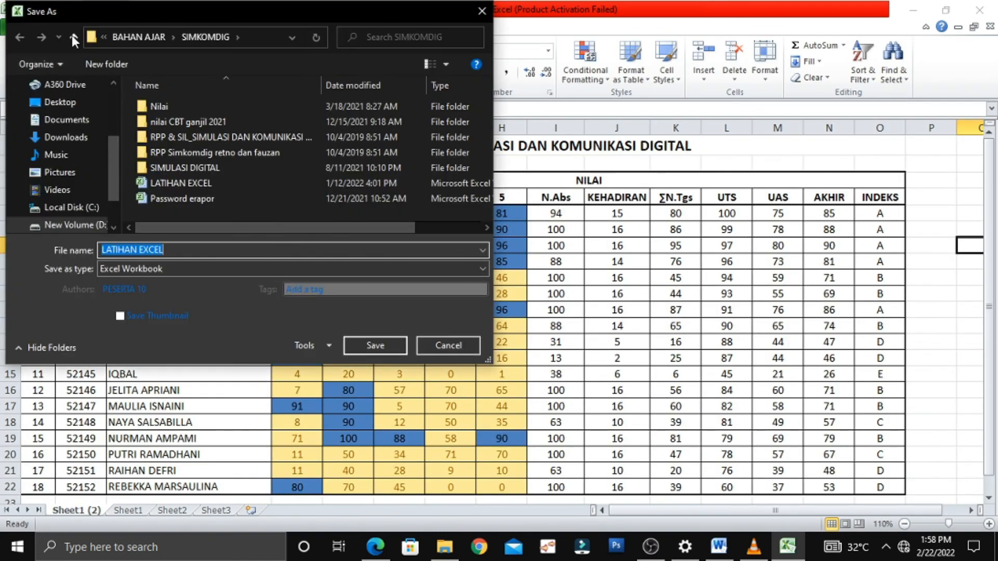
pyautogui.moveTo(164, 250); pyautogui.dragTo(99, 250)
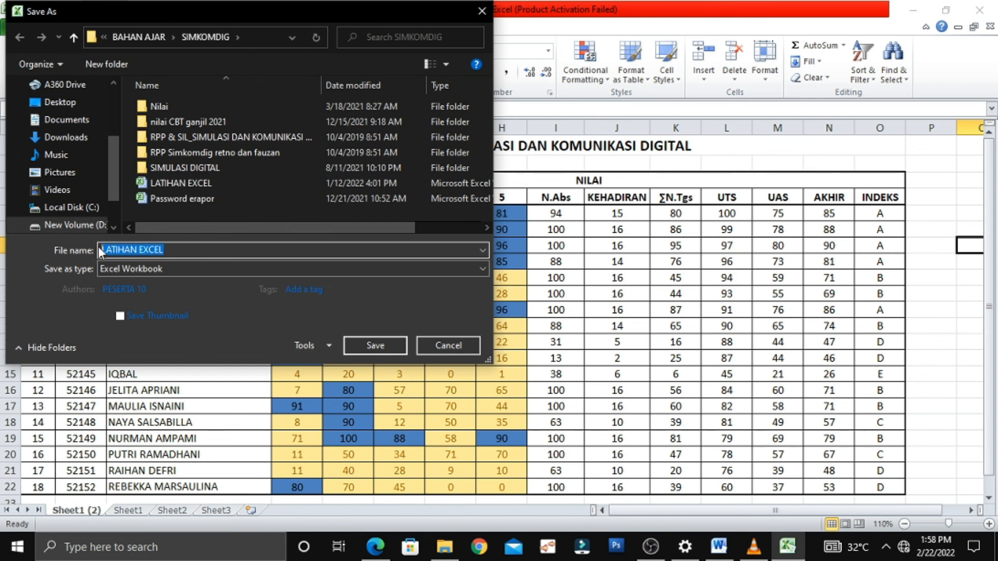
pyautogui.write('TUGAS')
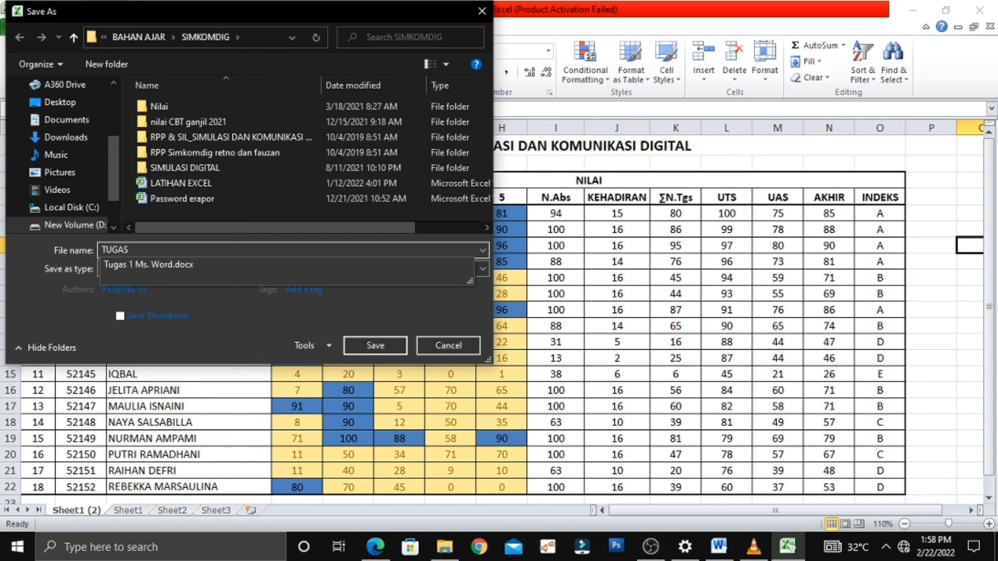
pyautogui.write(' 2')
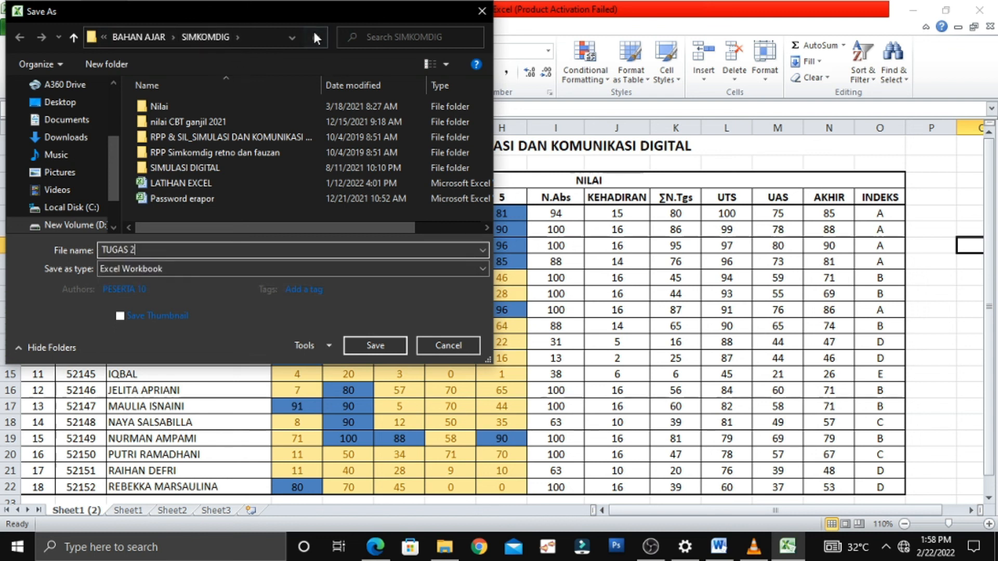
pyautogui.click(67, 120)
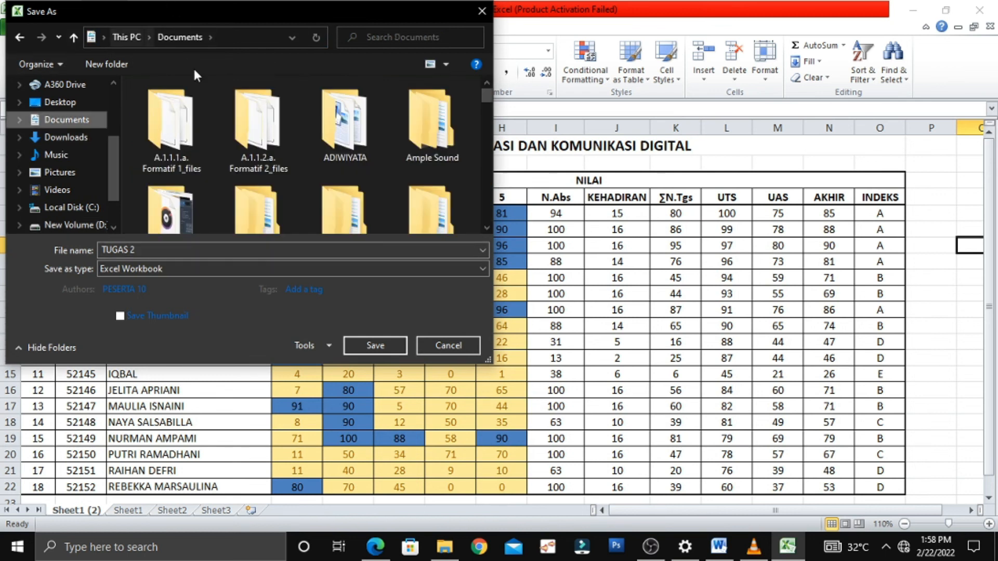
pyautogui.click(375, 343)
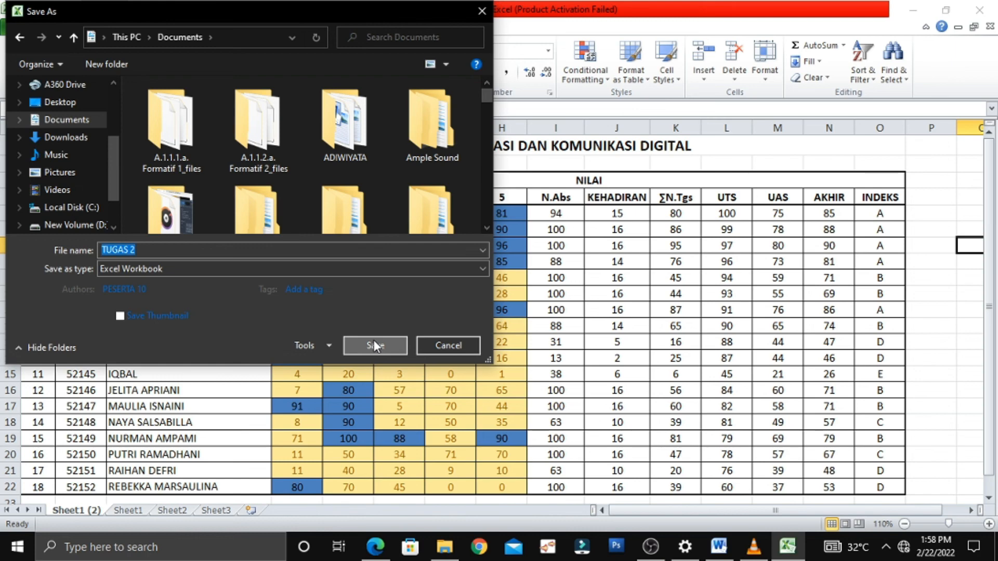
# Step: Switch to File Explorer, then locate the TUGAS 2 workbook in the Documents folder and open it
pyautogui.click(444, 546)
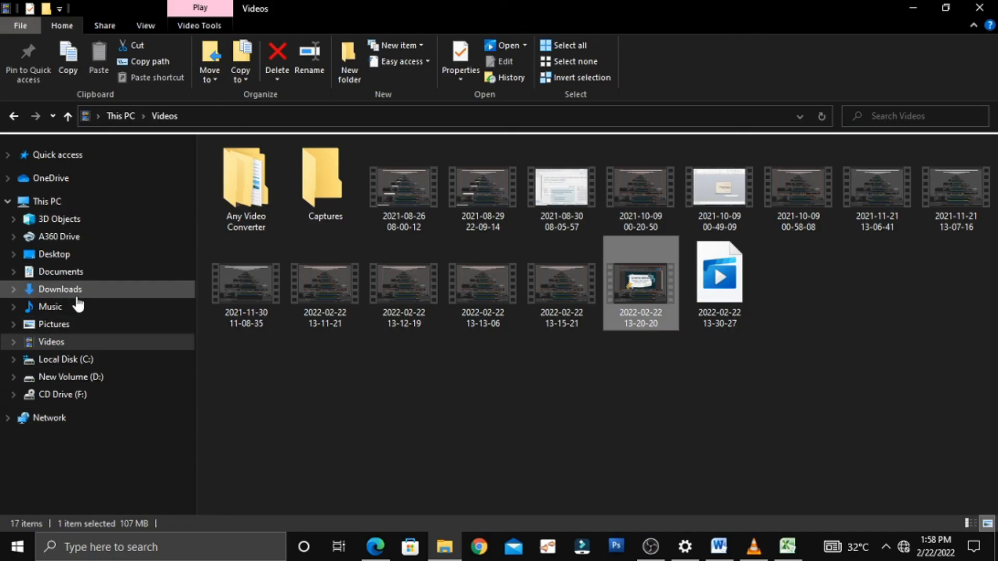
pyautogui.click(75, 276)
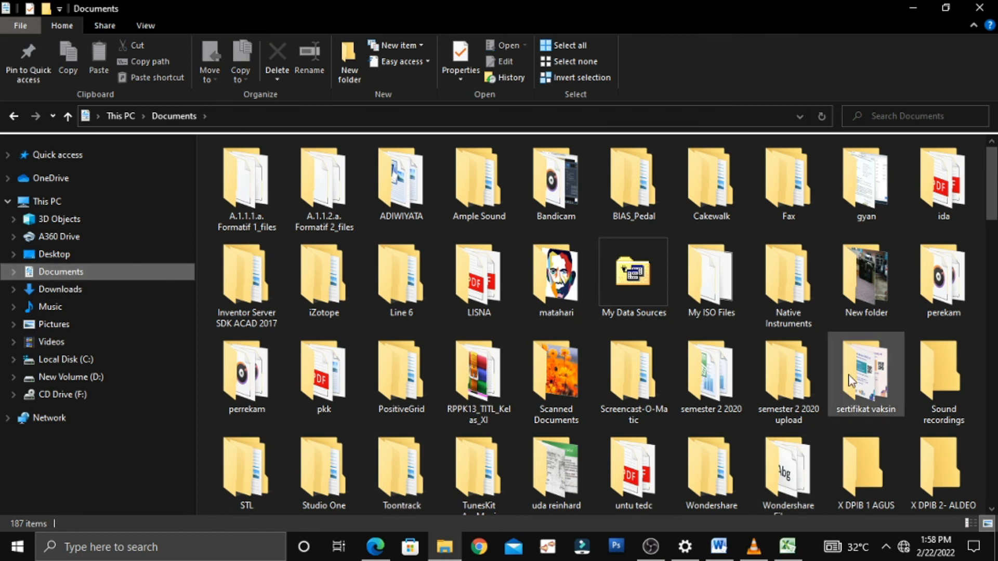
pyautogui.scroll(-5, 837, 375)
pyautogui.scroll(-3, 834, 376)
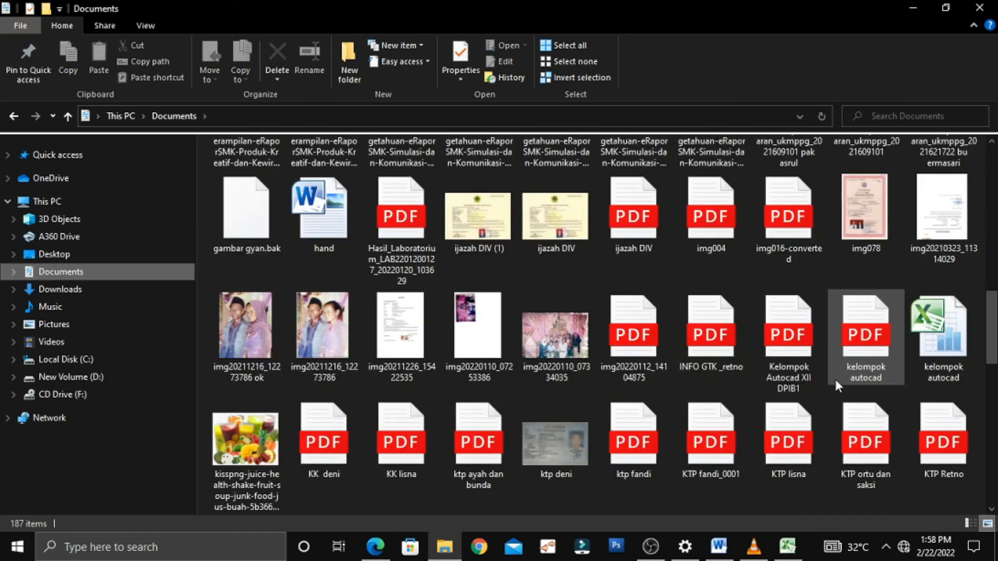
pyautogui.scroll(-5, 834, 376)
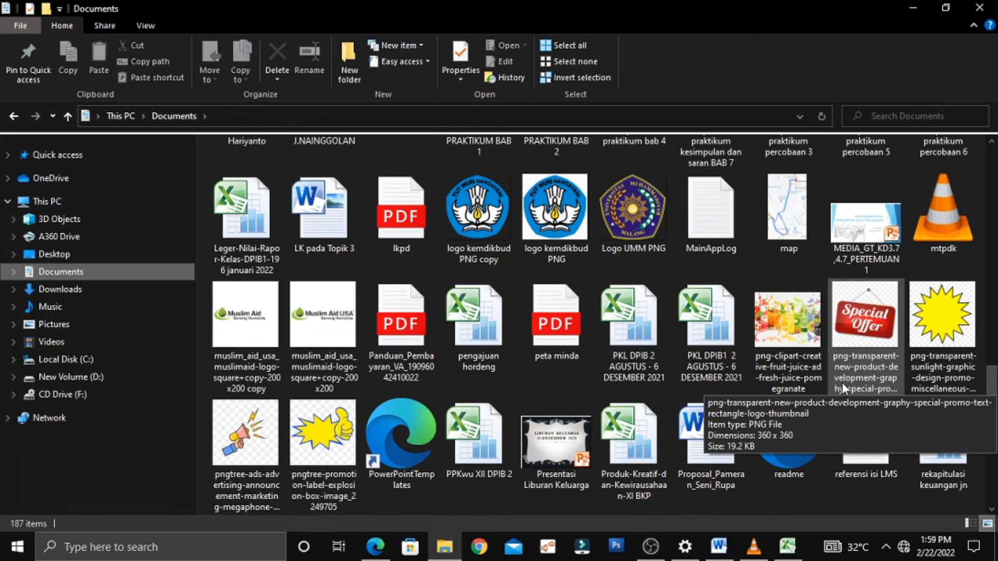
pyautogui.scroll(-8, 841, 384)
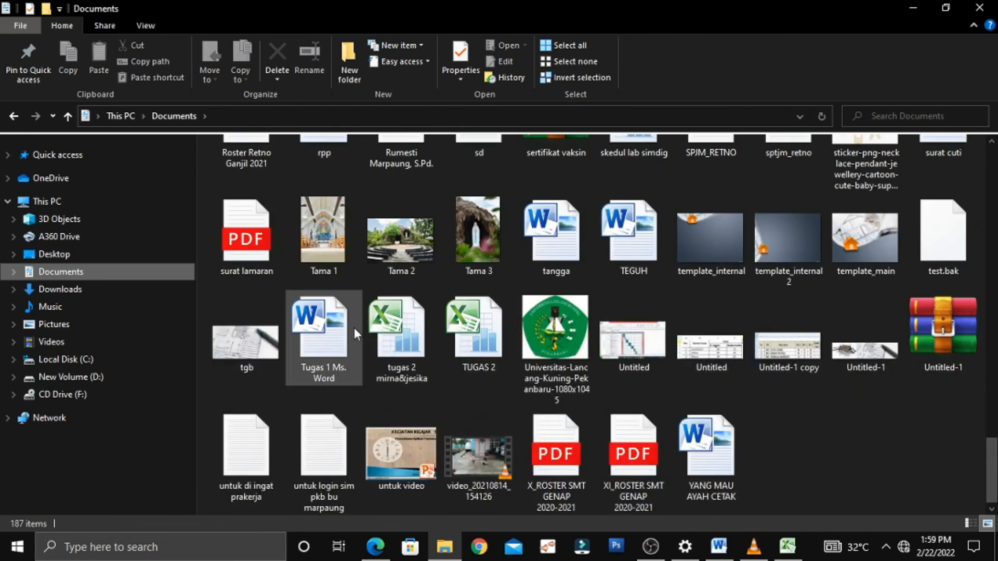
pyautogui.click(473, 323)
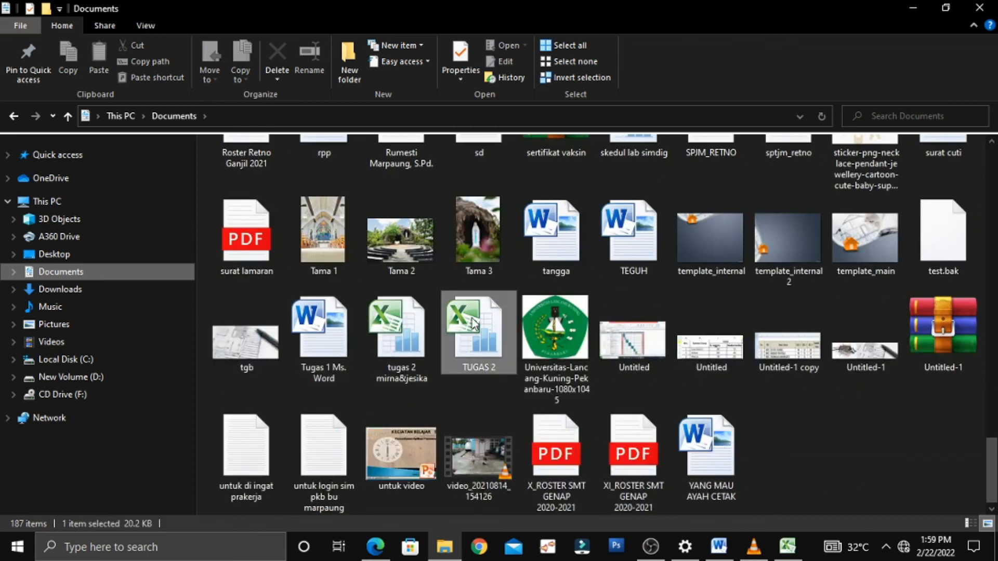
pyautogui.doubleClick(473, 322)
pyautogui.scroll(-3, 950, 370)
pyautogui.scroll(3, 950, 371)
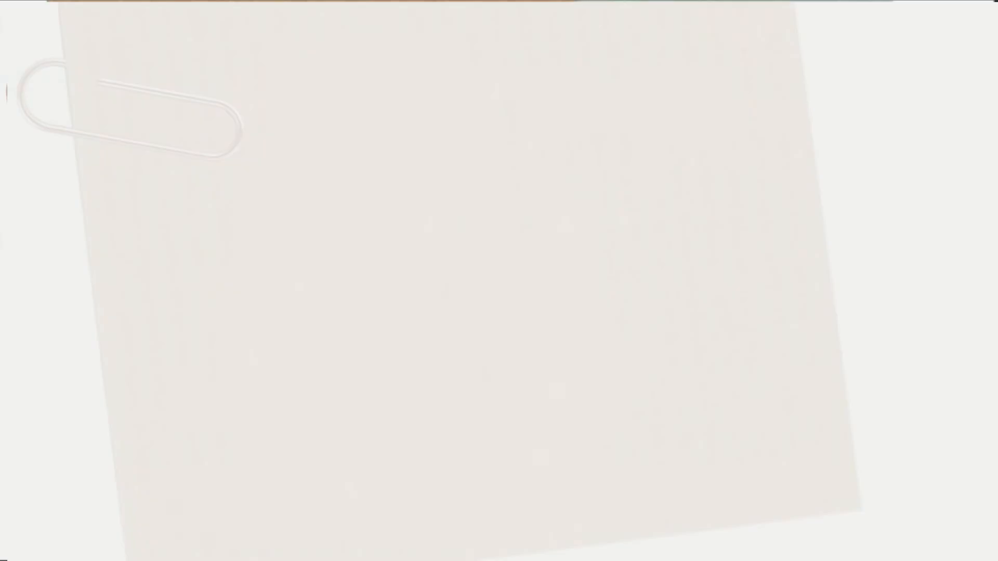